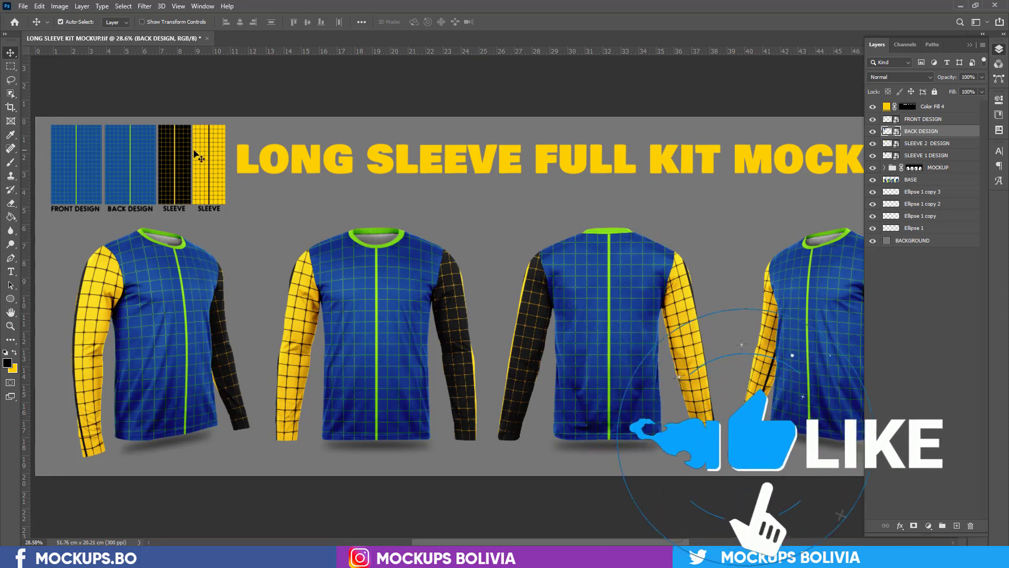
- Move the SLEEVE 2 DESIGN layer directly below SLEEVE 1 DESIGN in the layer stack
left_click(938, 157)
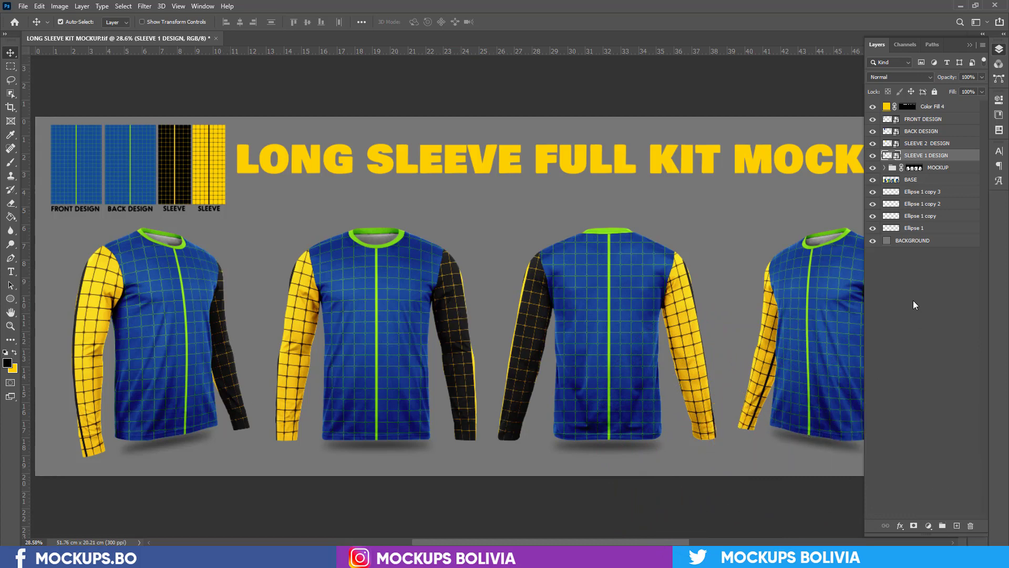
mouse_move(623, 540)
left_mouse_down()
mouse_move(663, 539)
mouse_move(630, 542)
left_mouse_up()
left_click(222, 153)
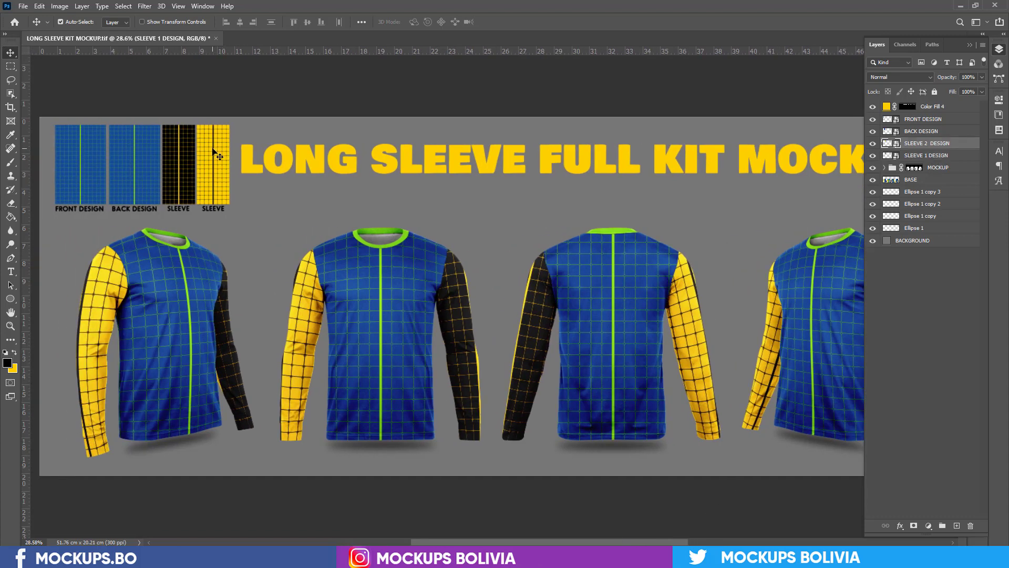
left_click_drag(950, 144, 958, 156)
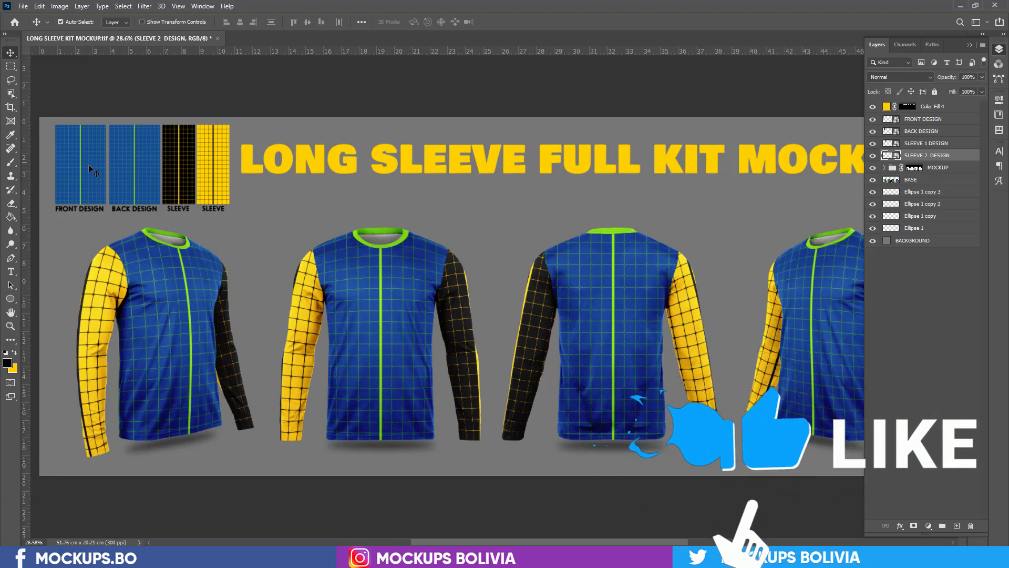
- Open the FRONT DESIGN smart object's contents and, in Illustrator, cut the whole Racing Team front artwork
left_click(62, 217)
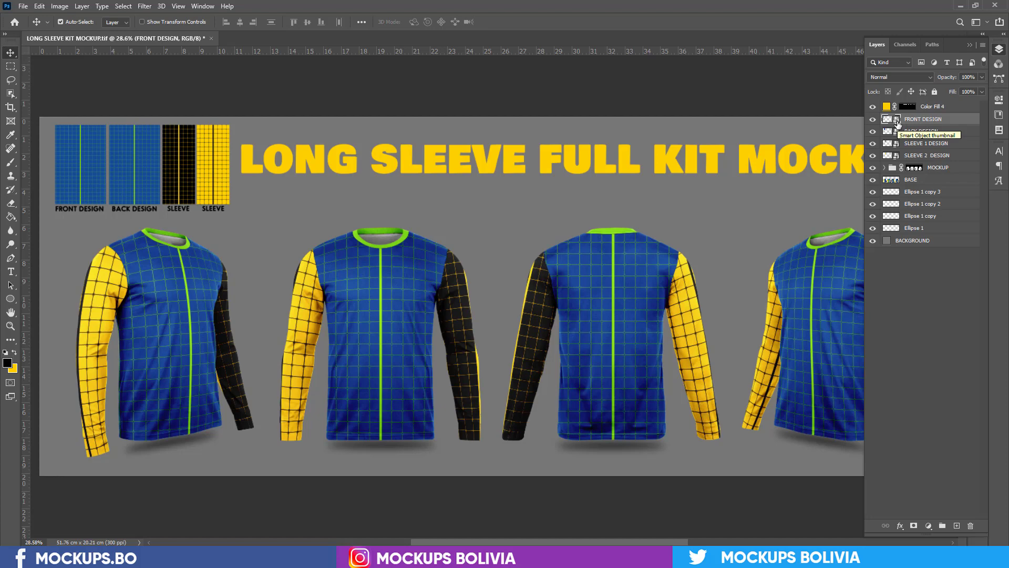
double_click(898, 124)
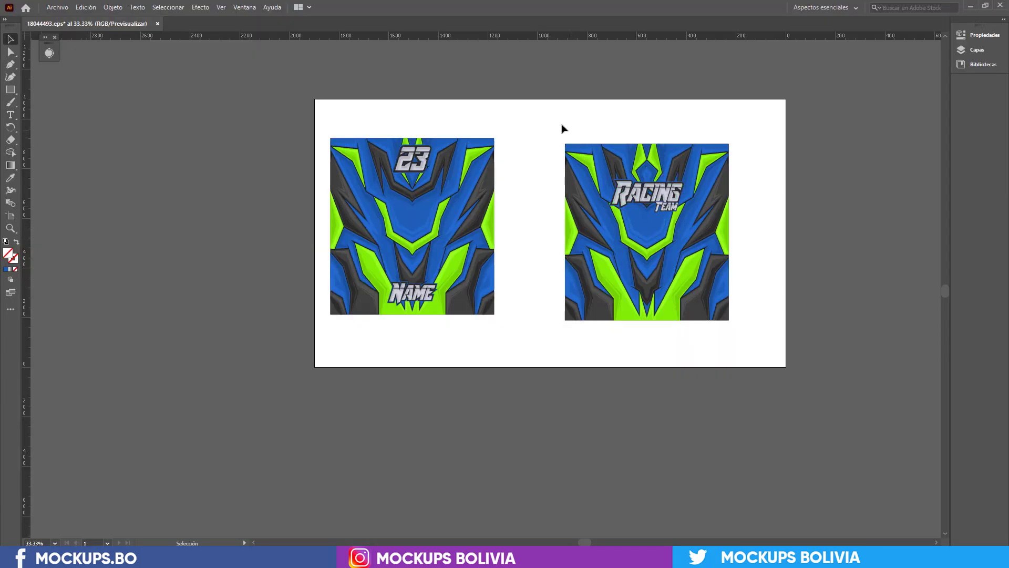
left_click_drag(561, 126, 757, 347)
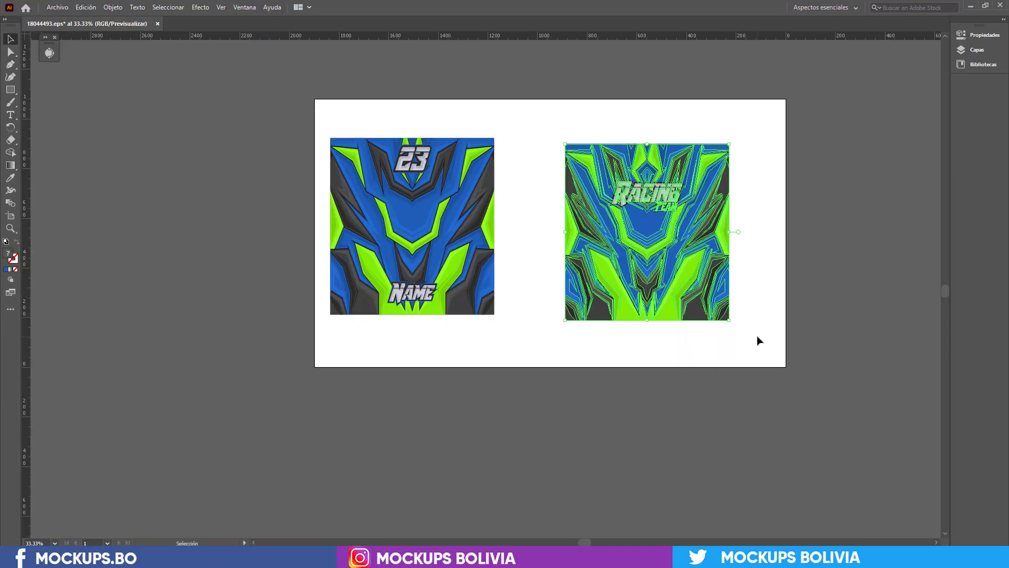
key("Delete")
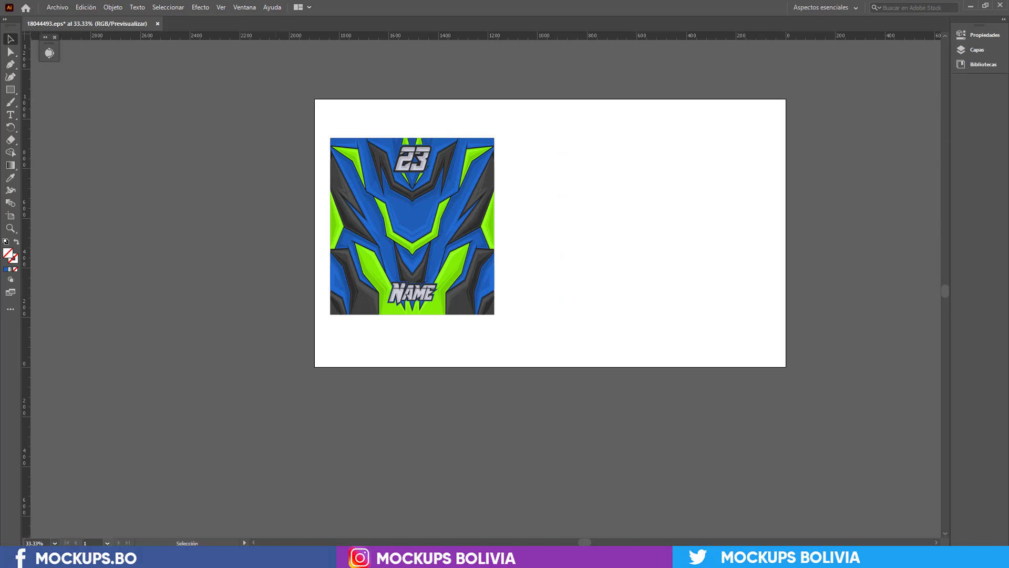
- Switch back to Photoshop, paste the artwork as a Smart Object and scale it to about 49.57% to fill the canvas height
key("alt+Tab")
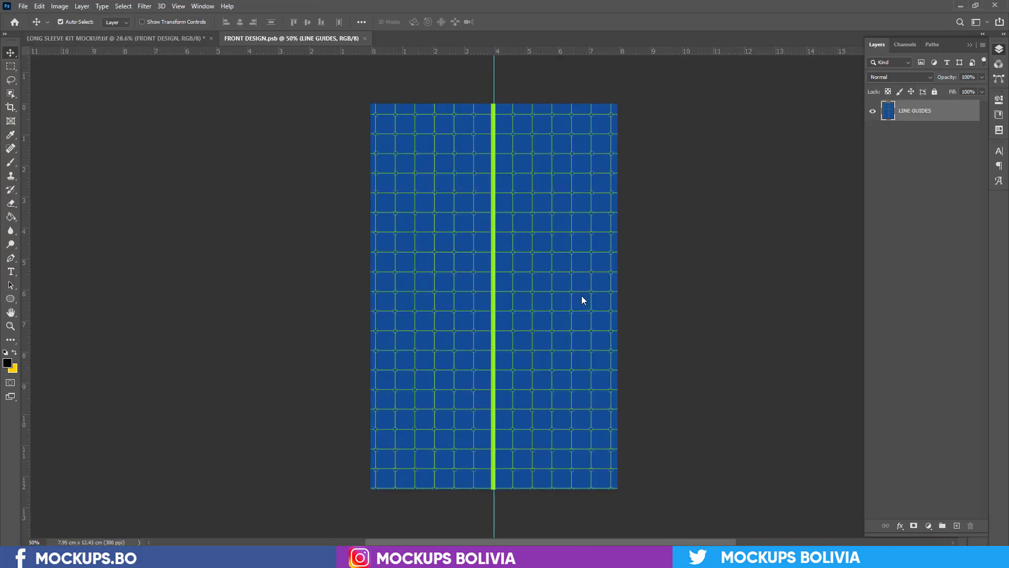
key("ctrl+v")
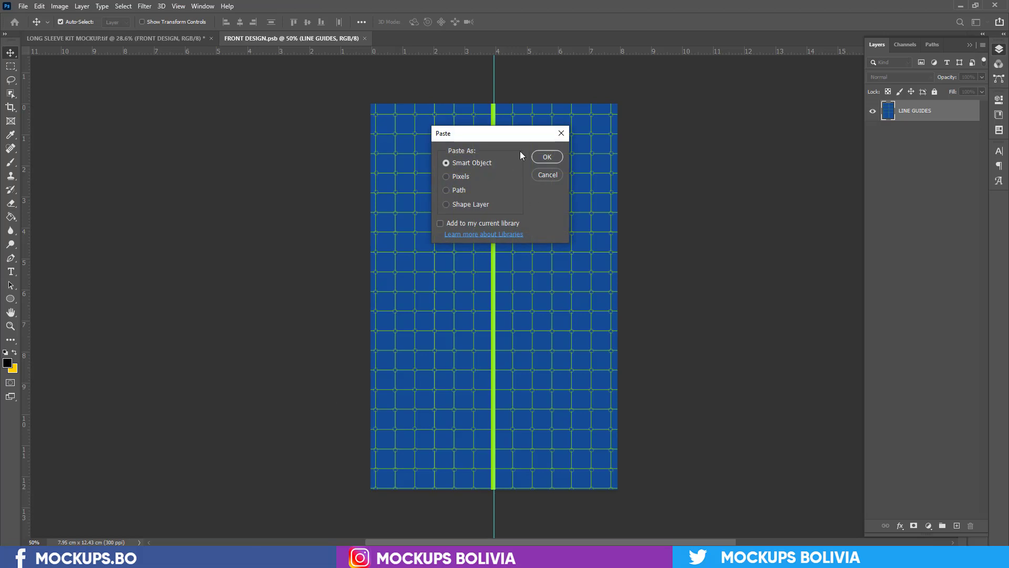
left_click(547, 157)
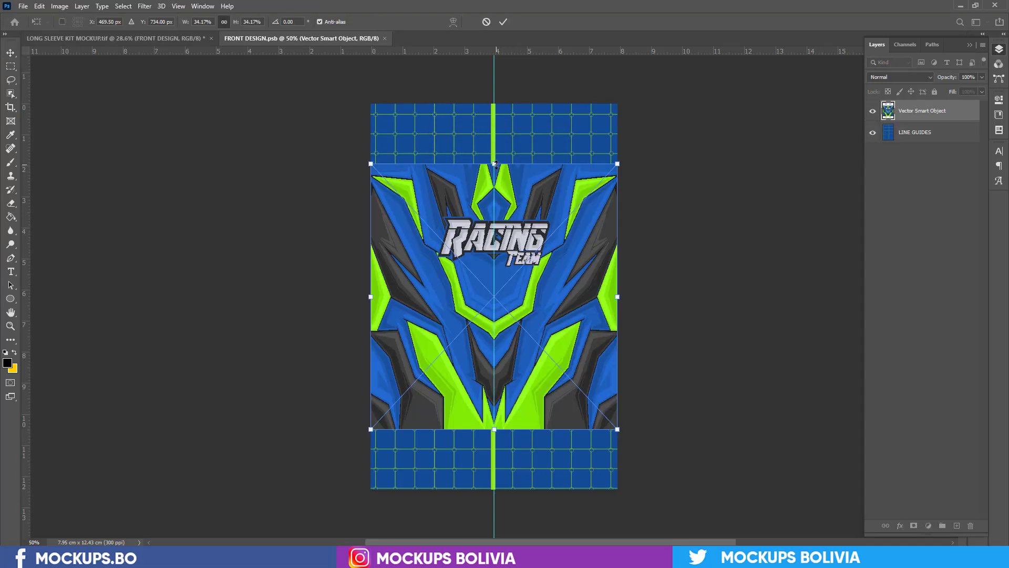
left_click_drag(496, 163, 504, 104)
left_click_drag(495, 429, 506, 490)
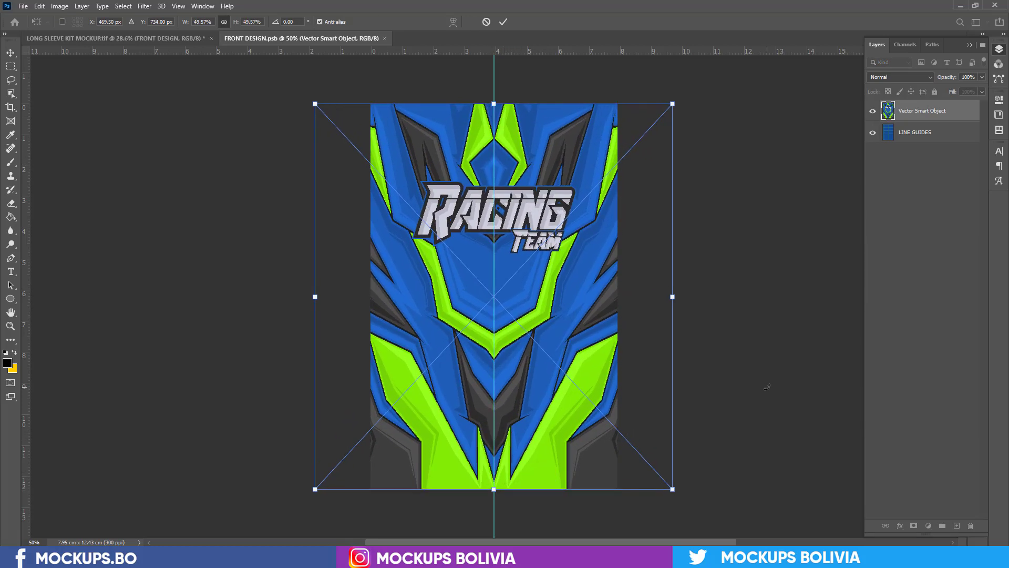
key("Return")
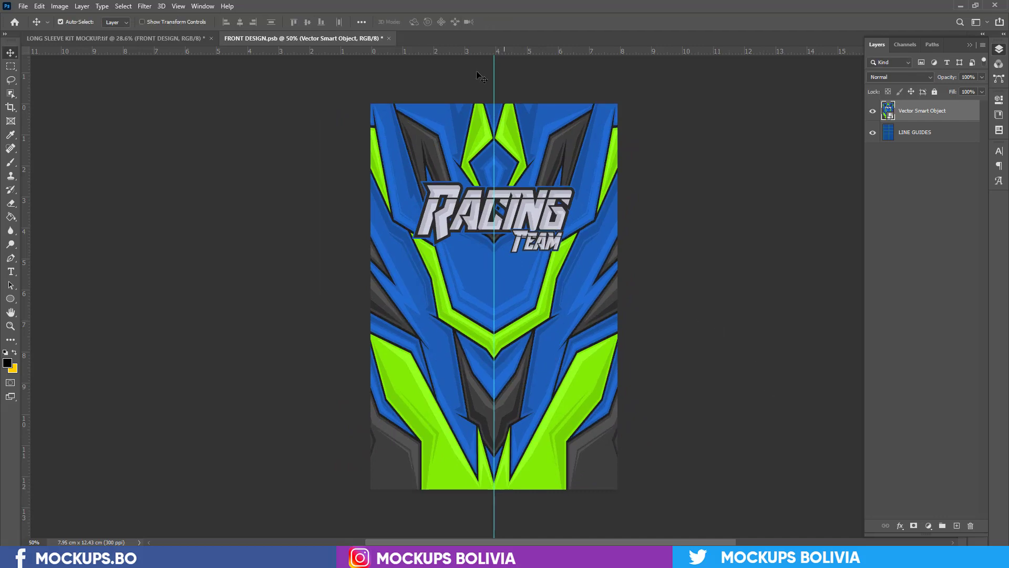
- Float the FRONT DESIGN document as a small window at 16.67% zoom, placed over the mockup's title and clear of the shirts
left_click_drag(346, 38, 346, 88)
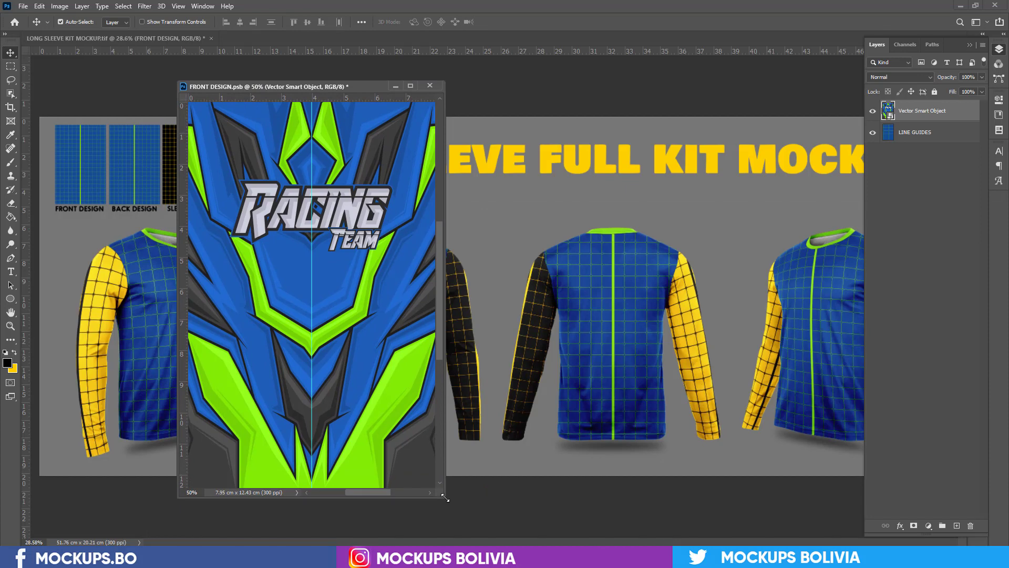
left_click_drag(445, 498, 294, 250)
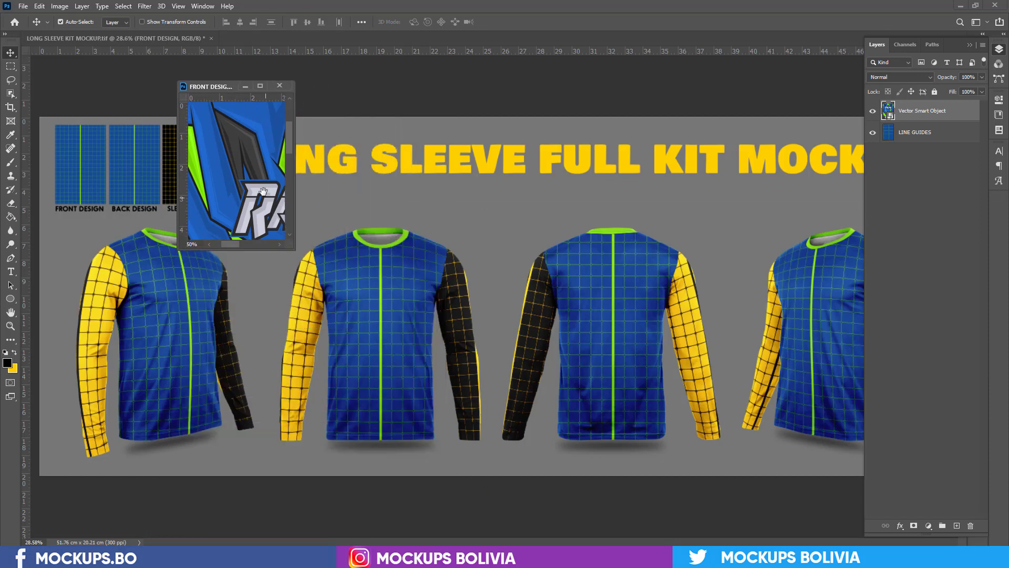
left_click(262, 190, "ctrl+alt")
left_click(260, 187, "ctrl+alt")
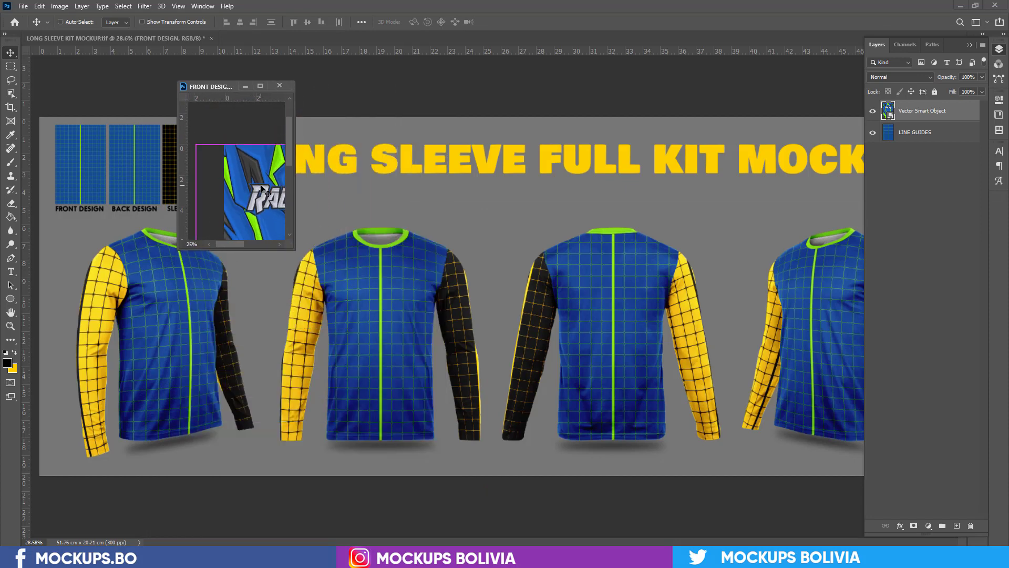
key("ctrl+0")
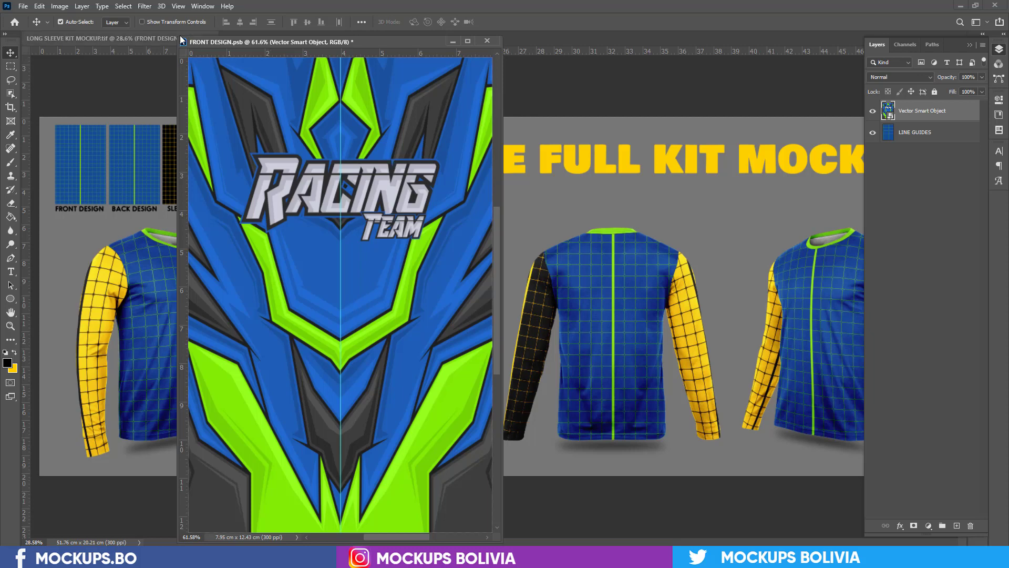
left_click_drag(178, 35, 327, 361)
scroll(409, 431, "down", 4)
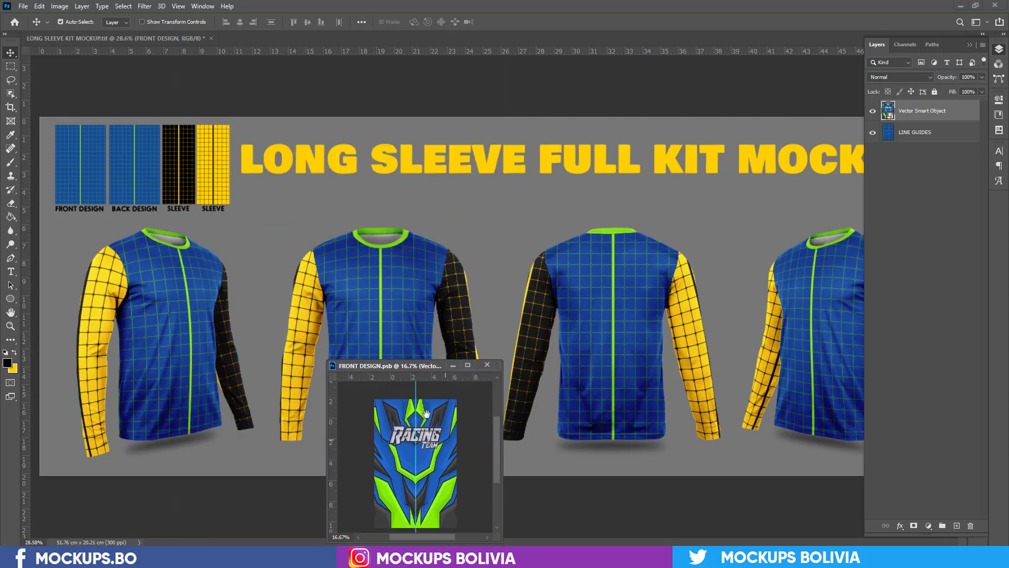
left_click_drag(426, 369, 543, 14)
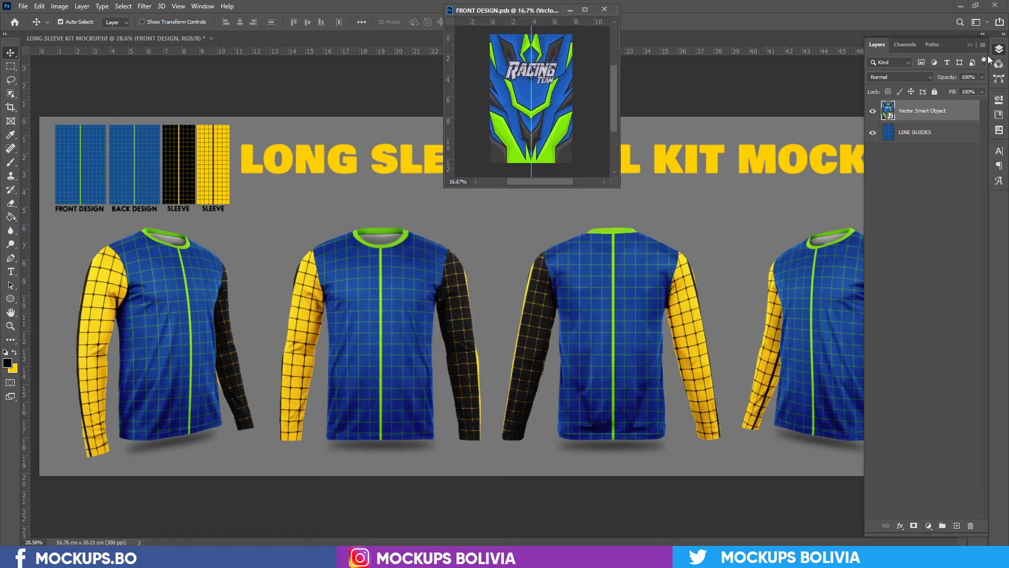
- Collapse the layer list and save the FRONT DESIGN smart object so the mockup updates
left_click(970, 45)
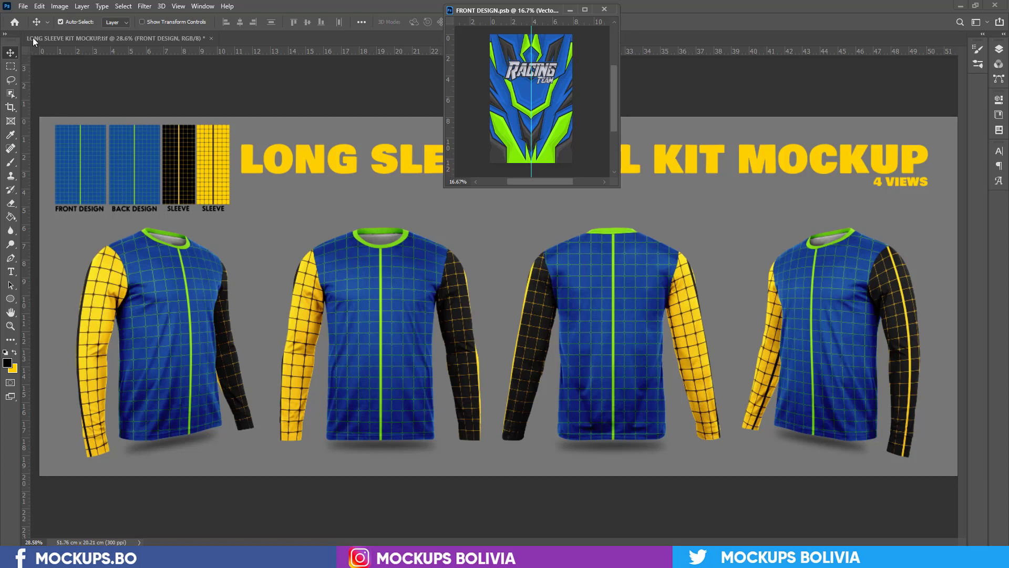
left_click(23, 7)
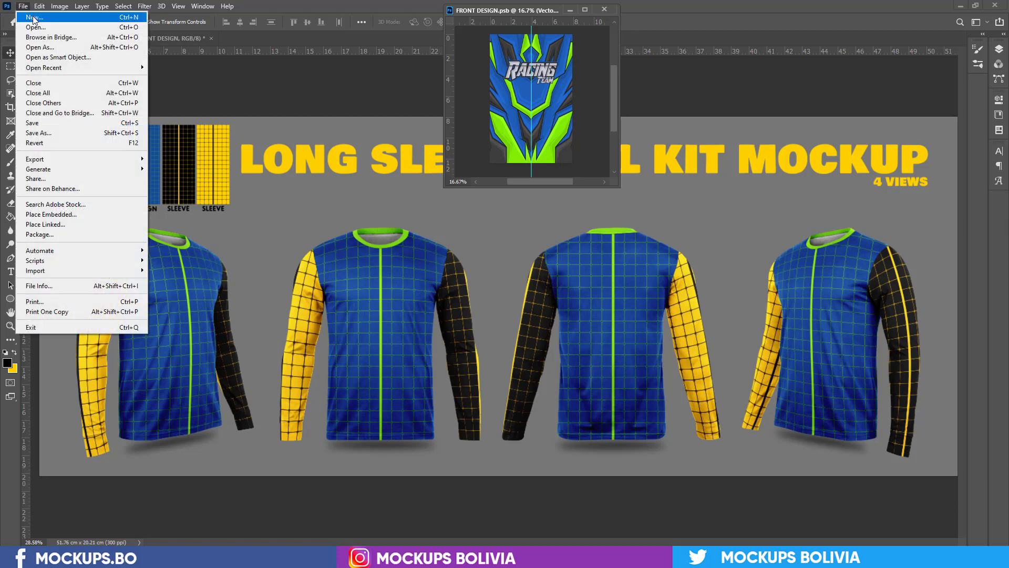
left_click(58, 124)
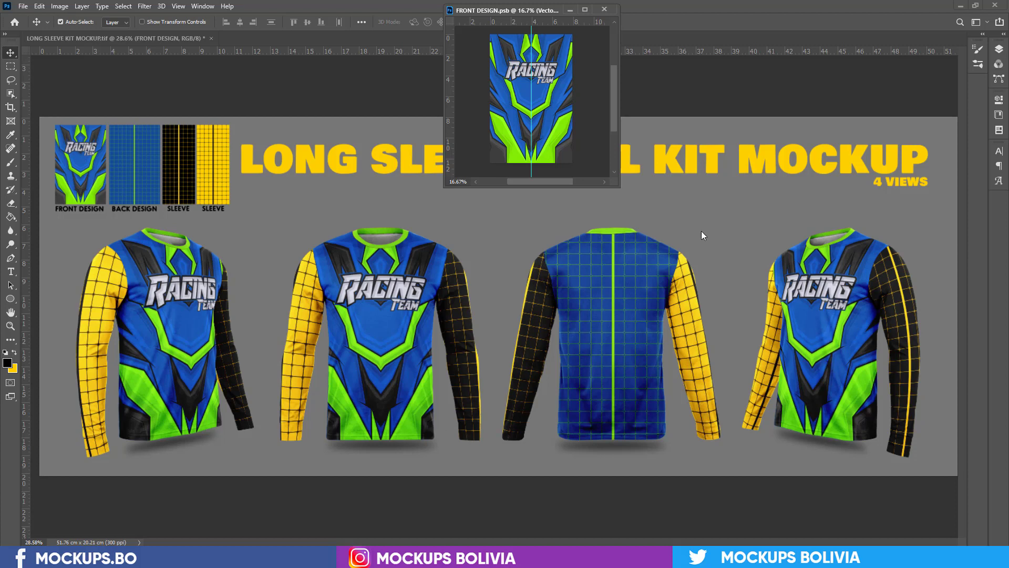
key("b")
left_click(558, 101)
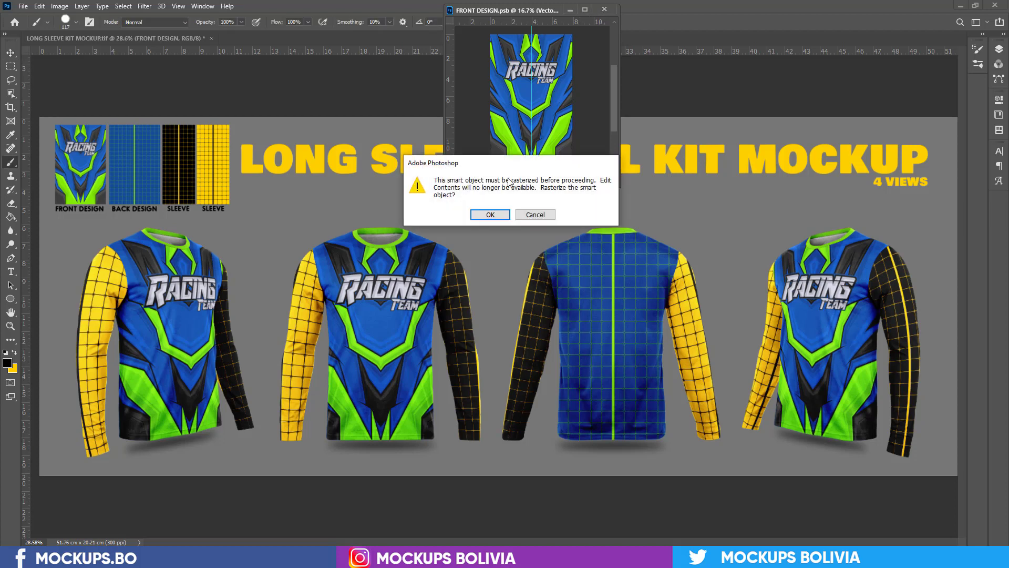
left_click(491, 215)
key("v")
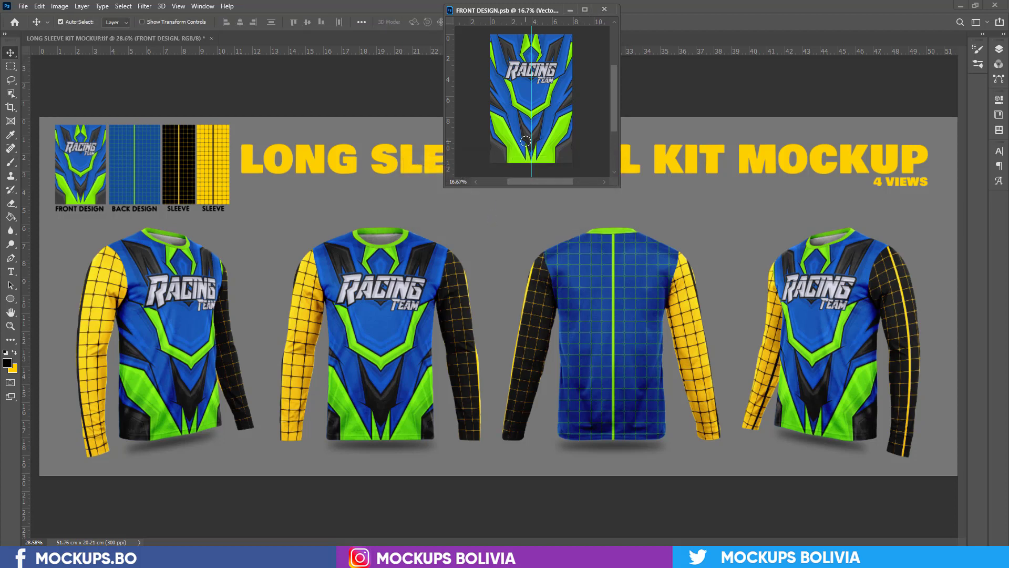
- Move the FRONT DESIGN window aside and open the contents of the BACK DESIGN smart object
left_click_drag(501, 10, 347, 7)
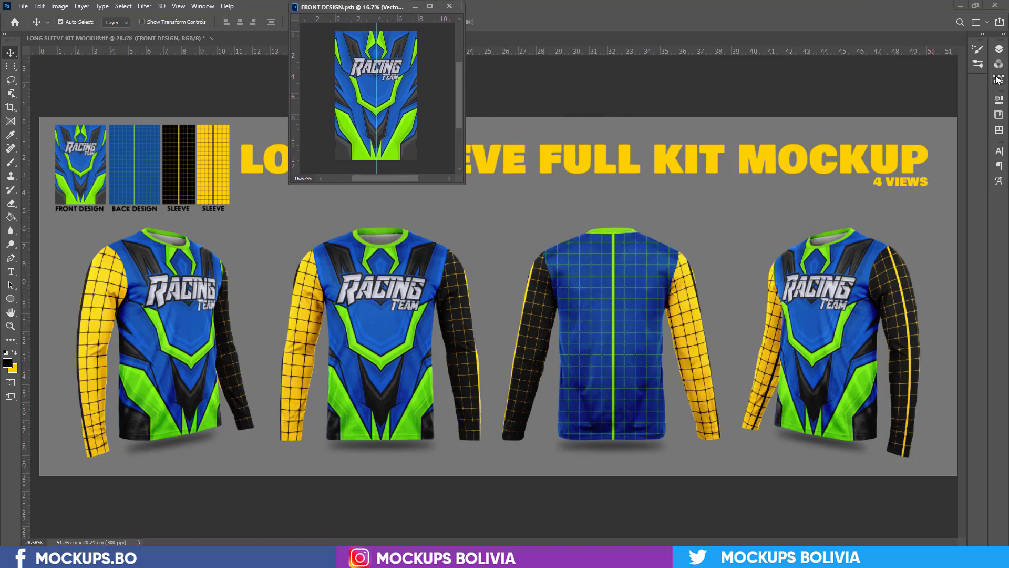
left_click(133, 161)
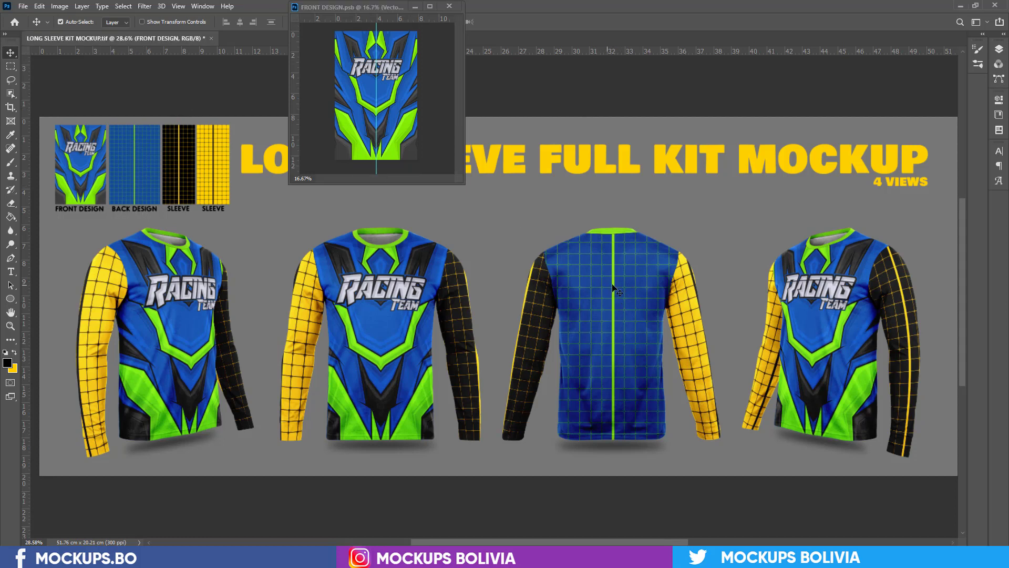
left_click(998, 49)
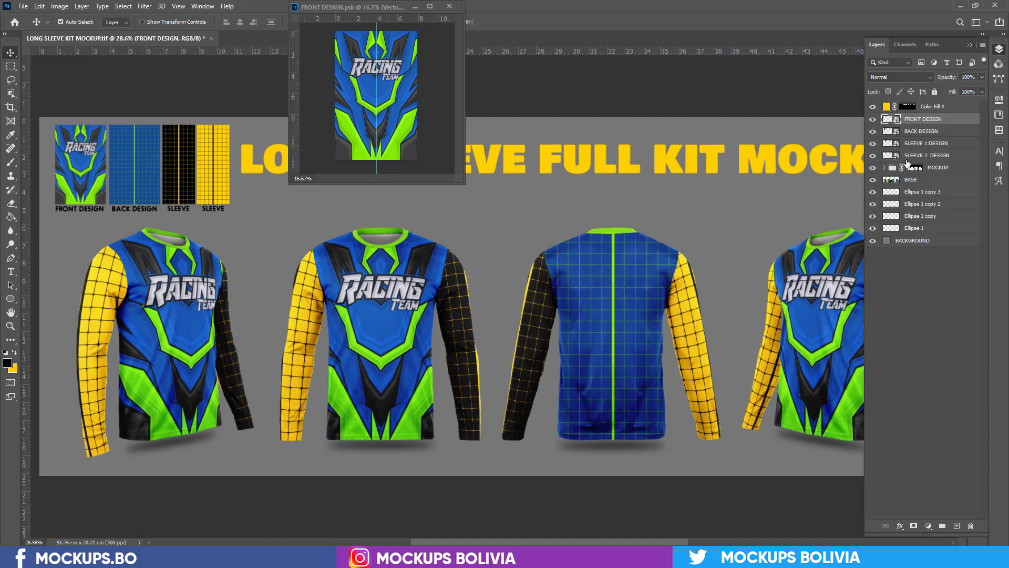
left_click(934, 131)
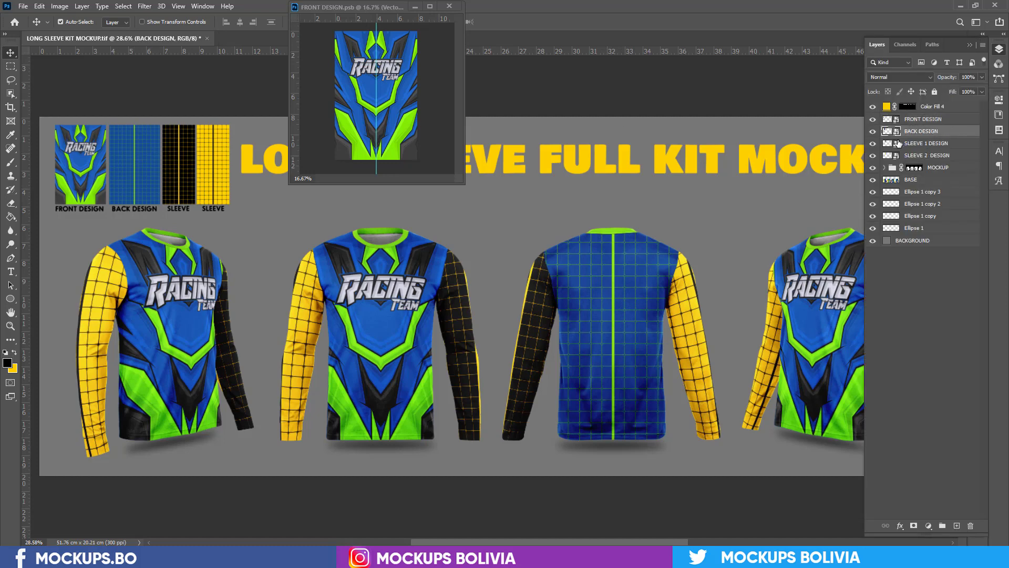
double_click(899, 133)
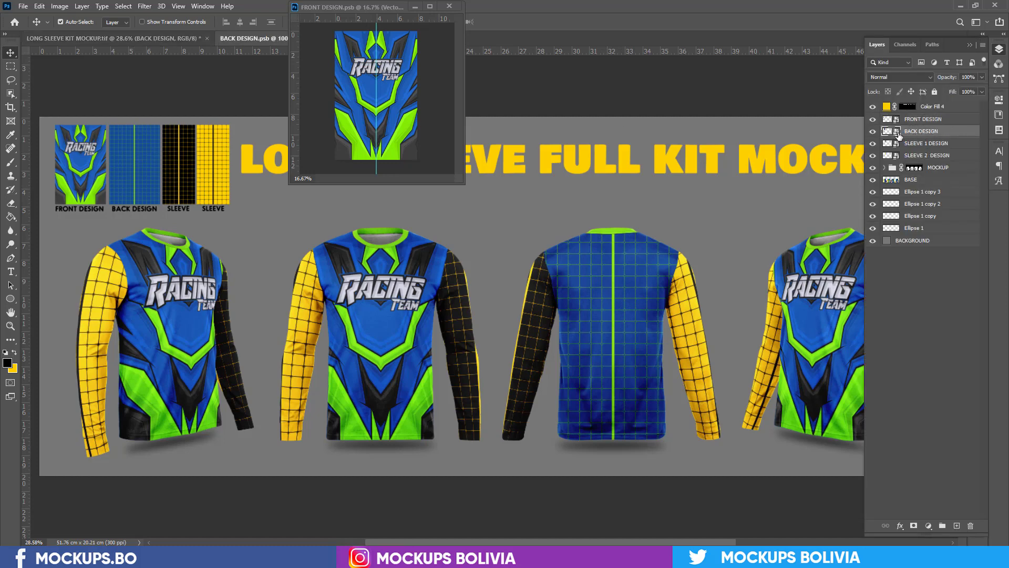
left_click(416, 7)
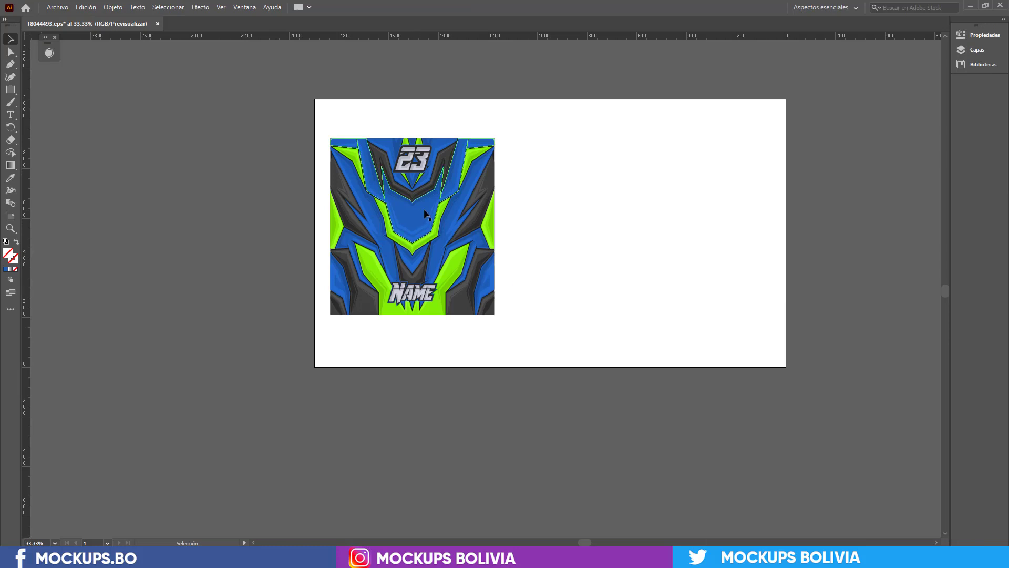
- In Illustrator's back artwork, move the number 23 slightly down and the NAME lettering up by about 75 px
left_click(420, 163)
left_click_drag(419, 164, 418, 184)
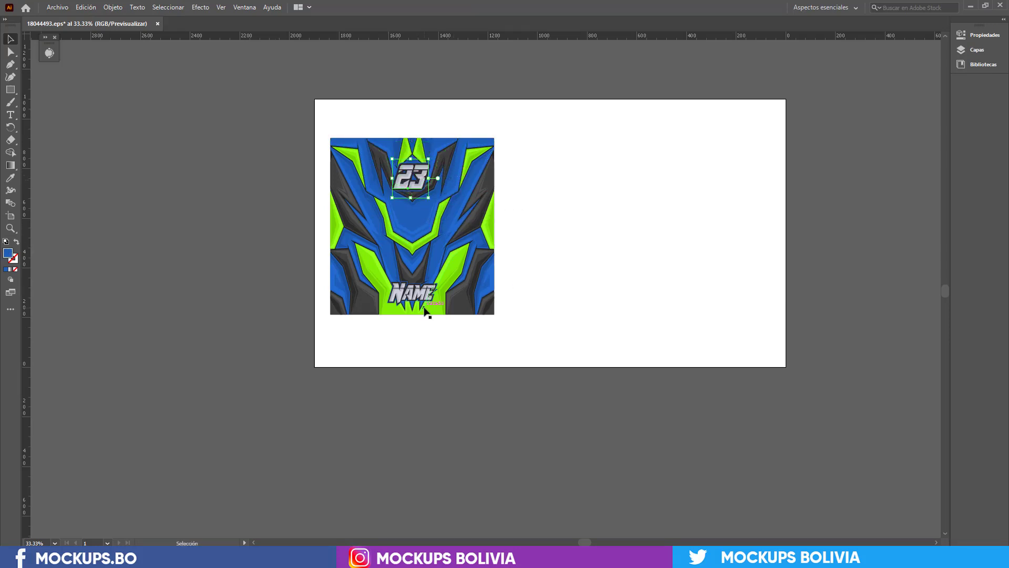
left_click(417, 293)
left_click_drag(417, 292, 417, 277)
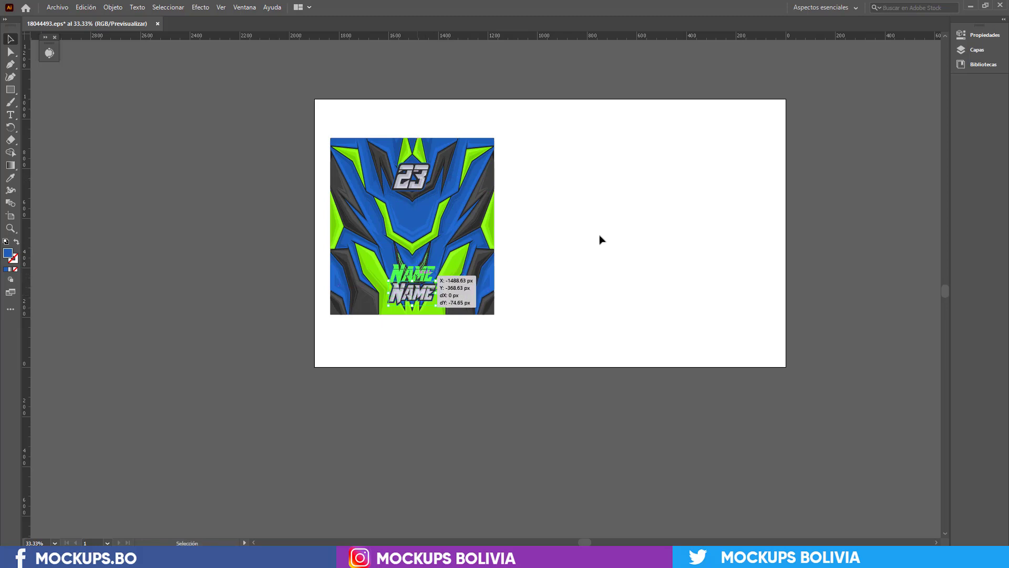
left_click(627, 230)
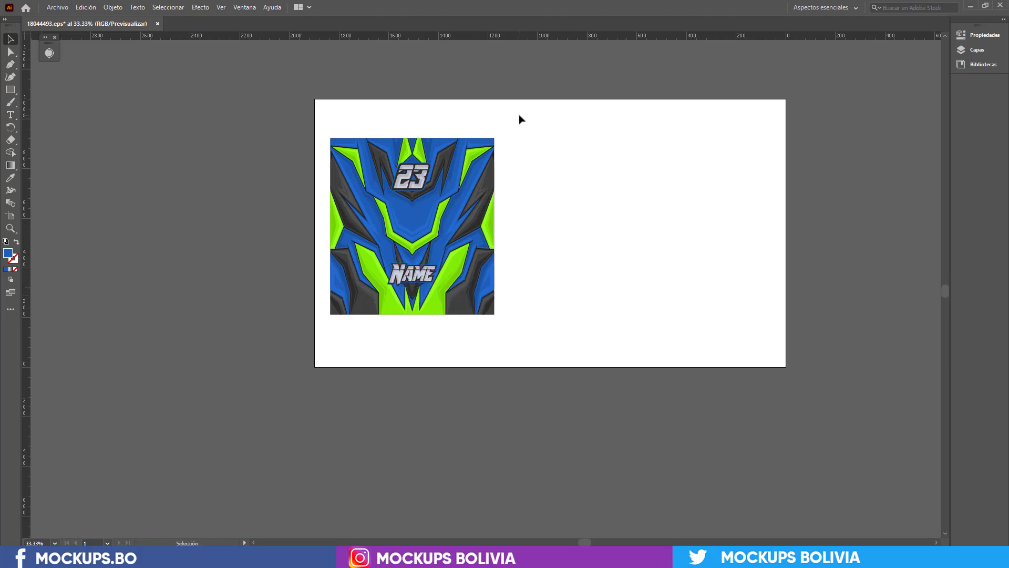
left_click_drag(517, 115, 279, 354)
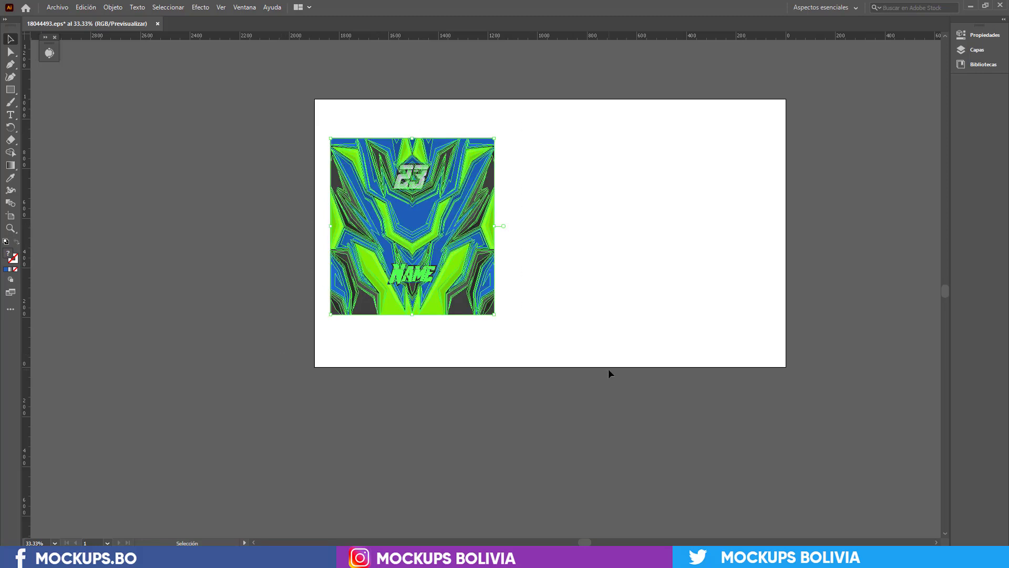
left_click(584, 277)
left_click(469, 265)
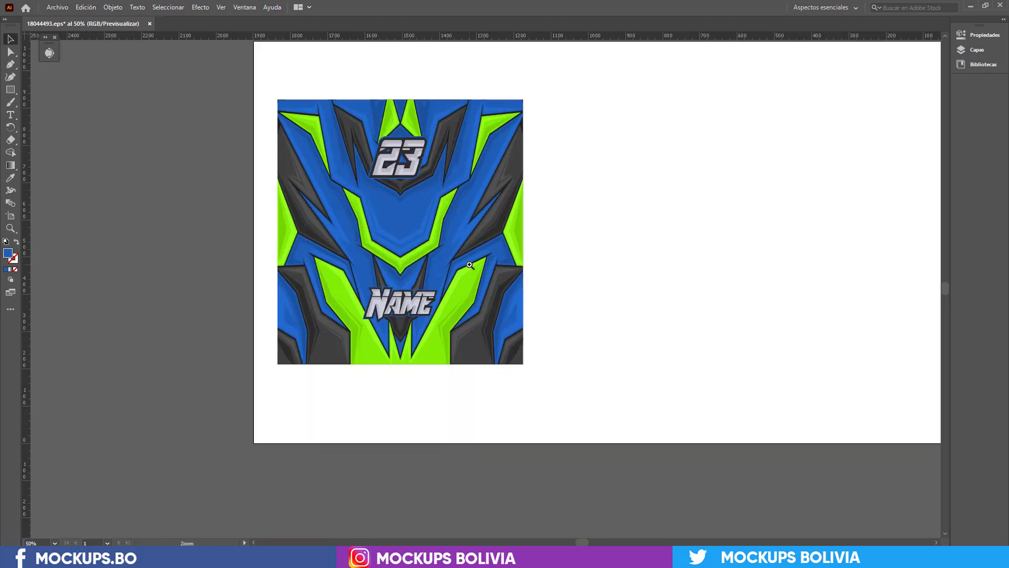
left_click(470, 265)
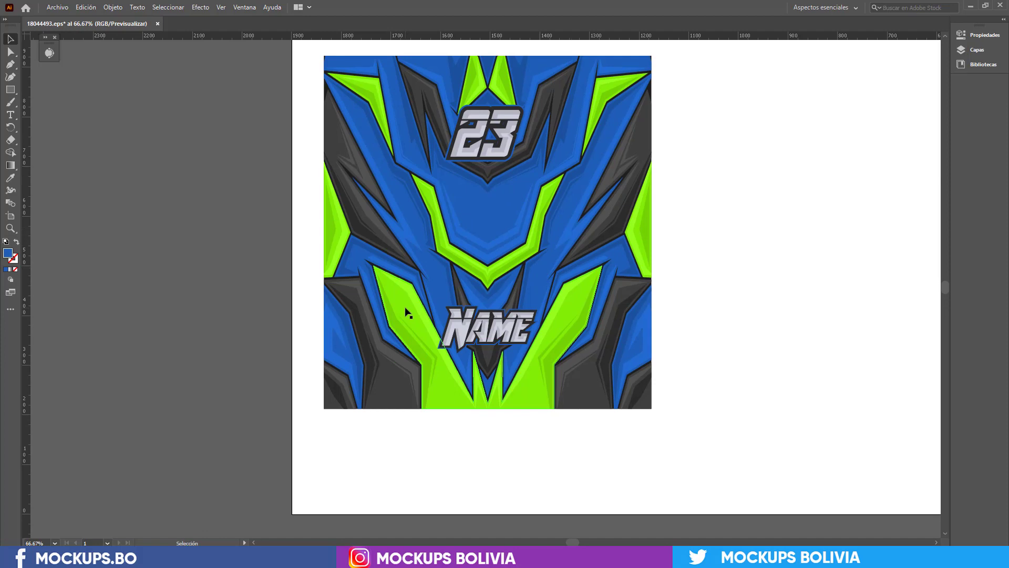
- Ungroup the back jersey artwork so its individual shapes can be selected
left_click(406, 312)
right_click(405, 311)
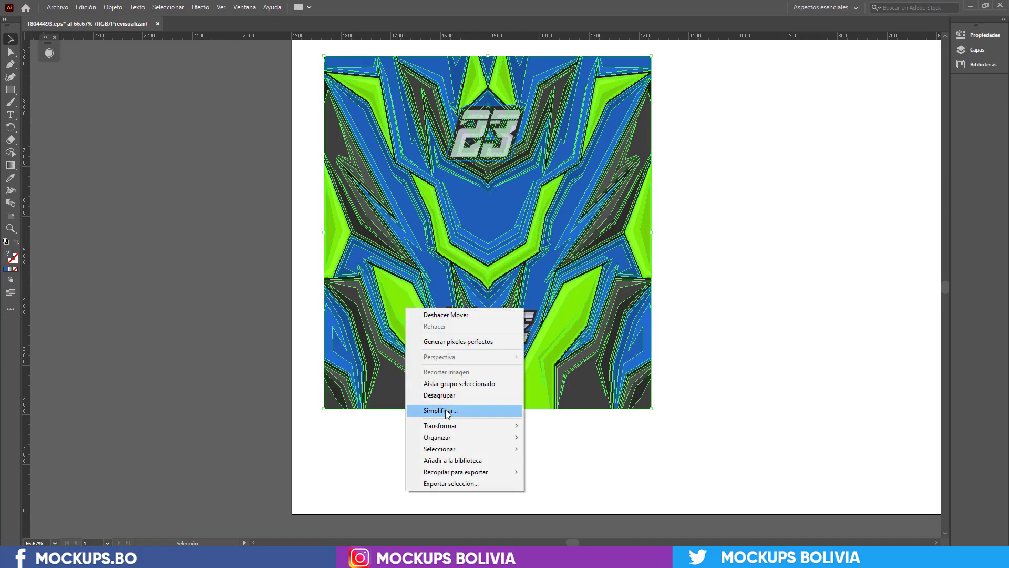
left_click(450, 391)
- Fill the large green shapes on both sides of the NAME lettering with yellow EDC607
left_click(422, 326)
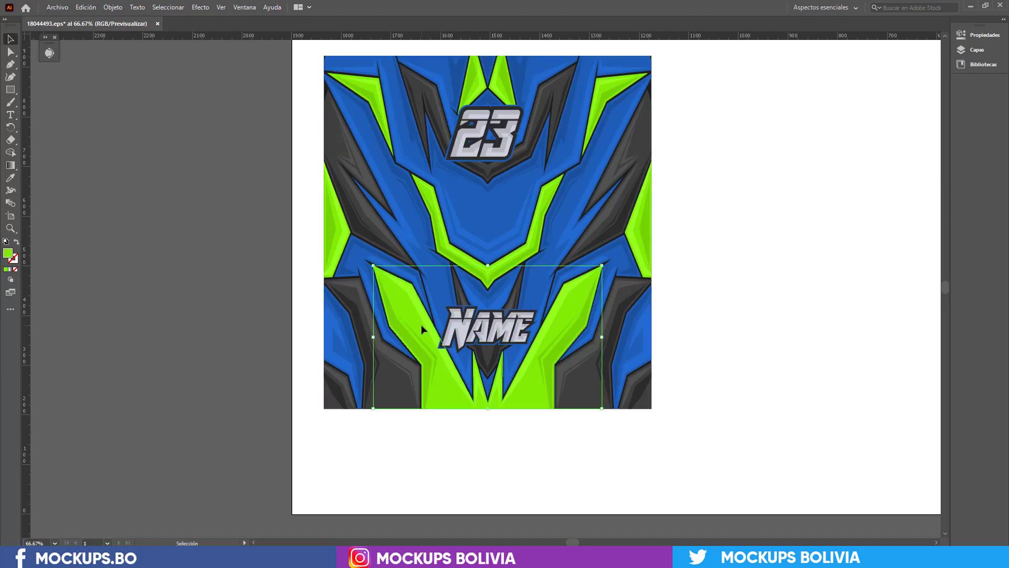
double_click(9, 255)
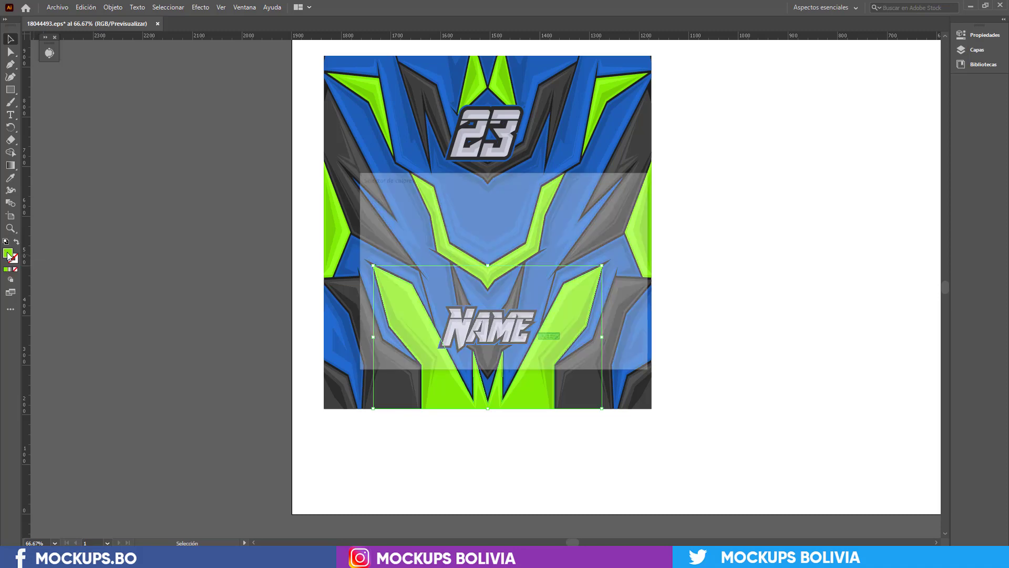
left_click(522, 317)
left_click_drag(522, 318, 523, 320)
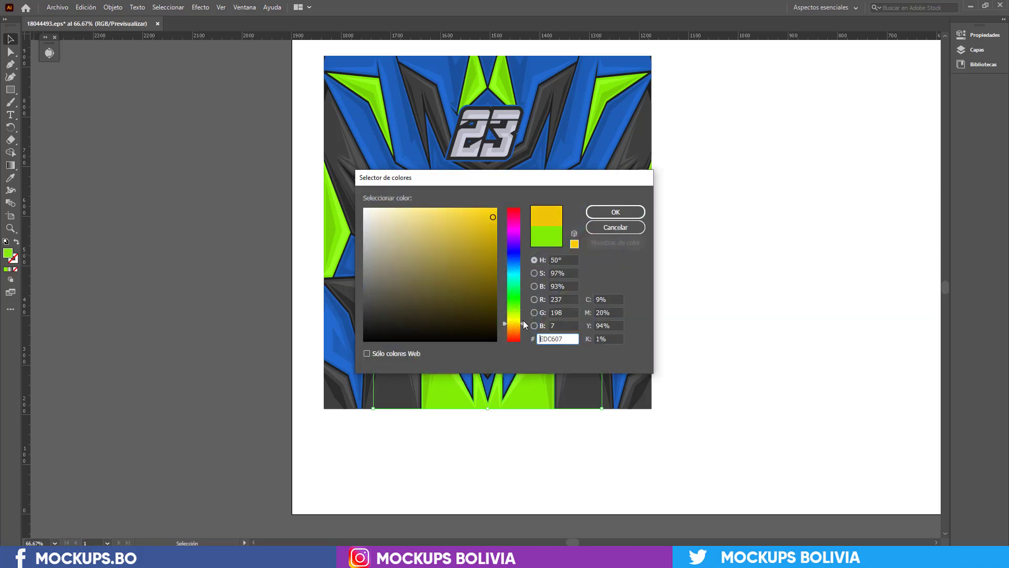
left_click(628, 216)
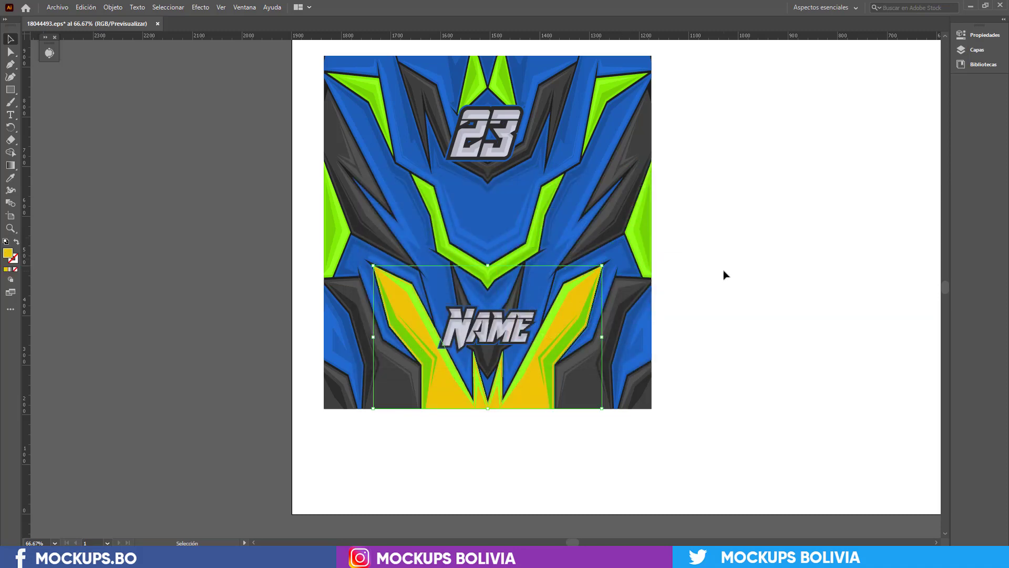
left_click(418, 351)
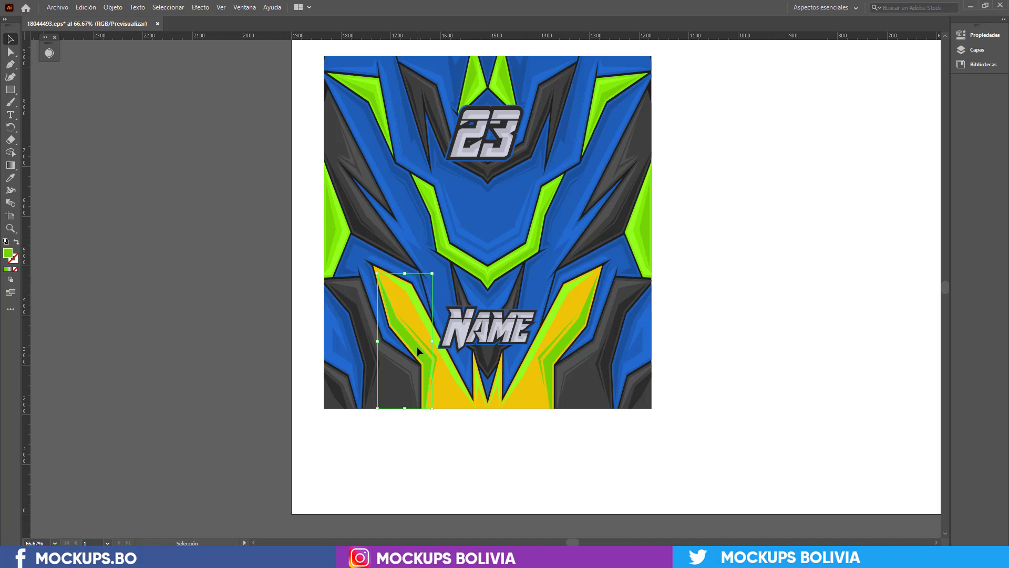
- Recolour the green shapes at the artwork's left edge by sampling the yellow of the lower shapes with the Eyedropper
left_click(341, 225)
key("i")
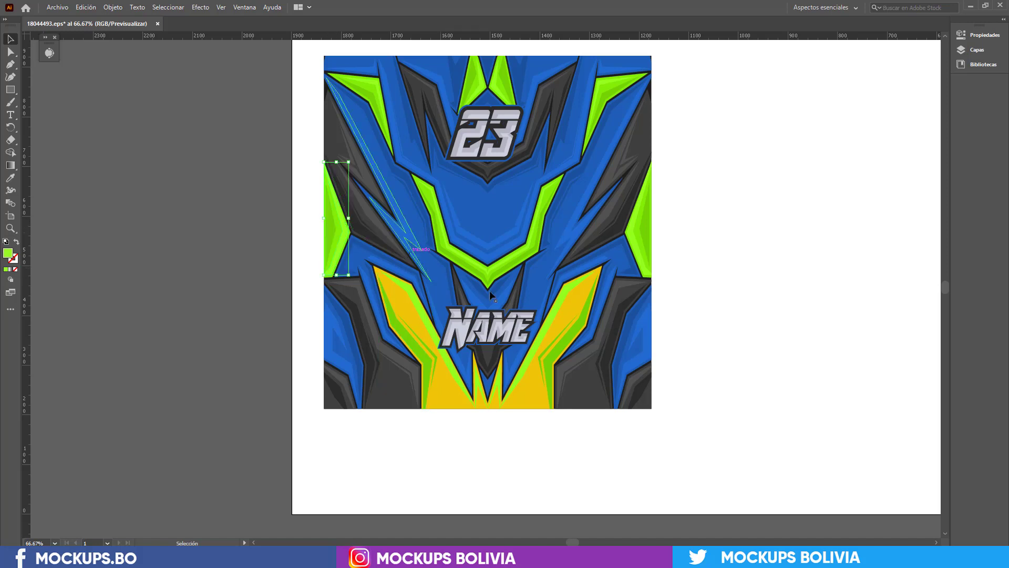
left_click(453, 382)
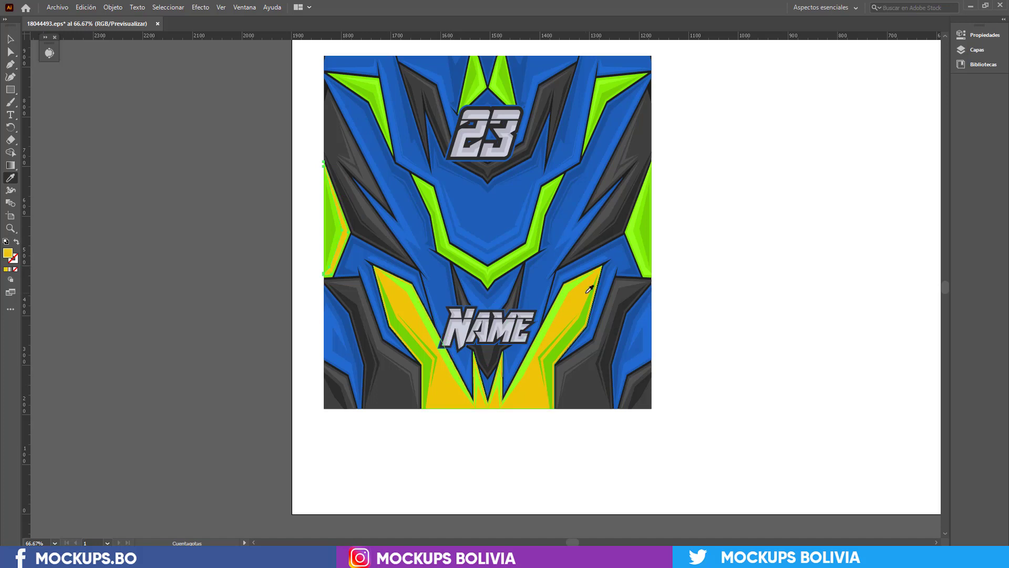
left_click(333, 221)
left_click(410, 298)
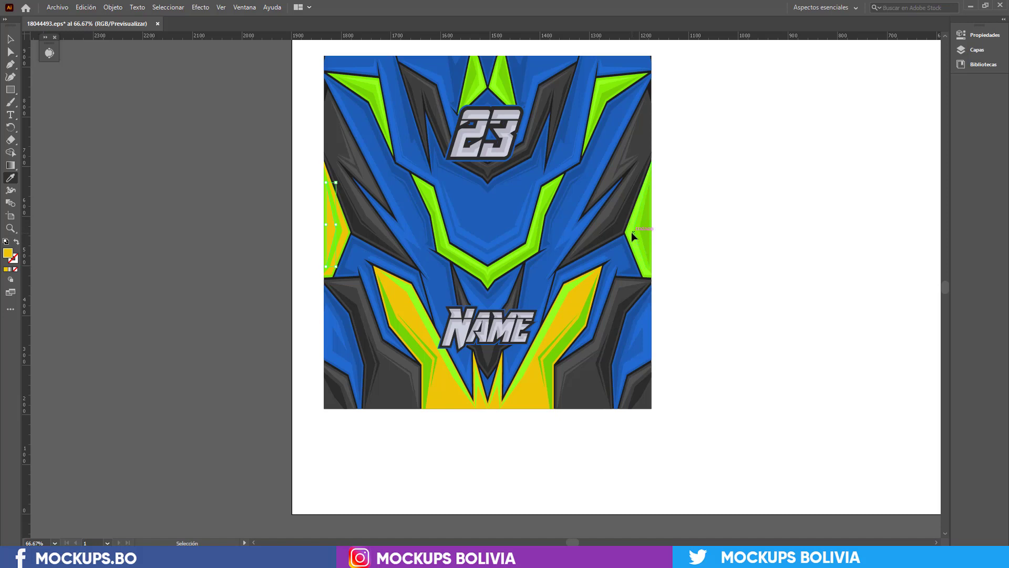
- Recolour the matching green shapes at the artwork's right edge with the same sampled yellow
left_click(632, 232, "ctrl")
left_click(582, 314)
left_click(583, 297, "ctrl")
left_click(581, 297)
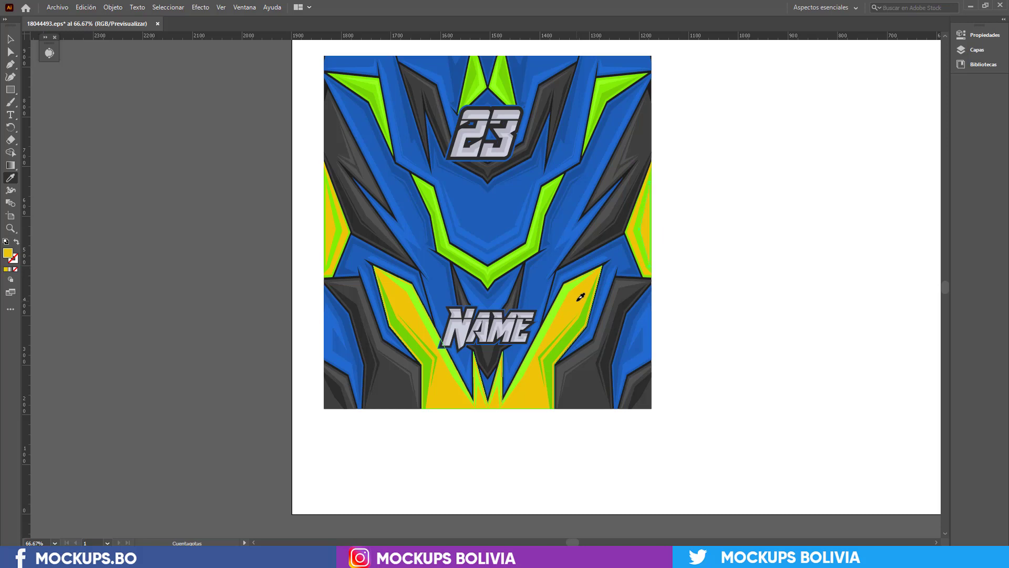
key("v")
left_click(646, 210)
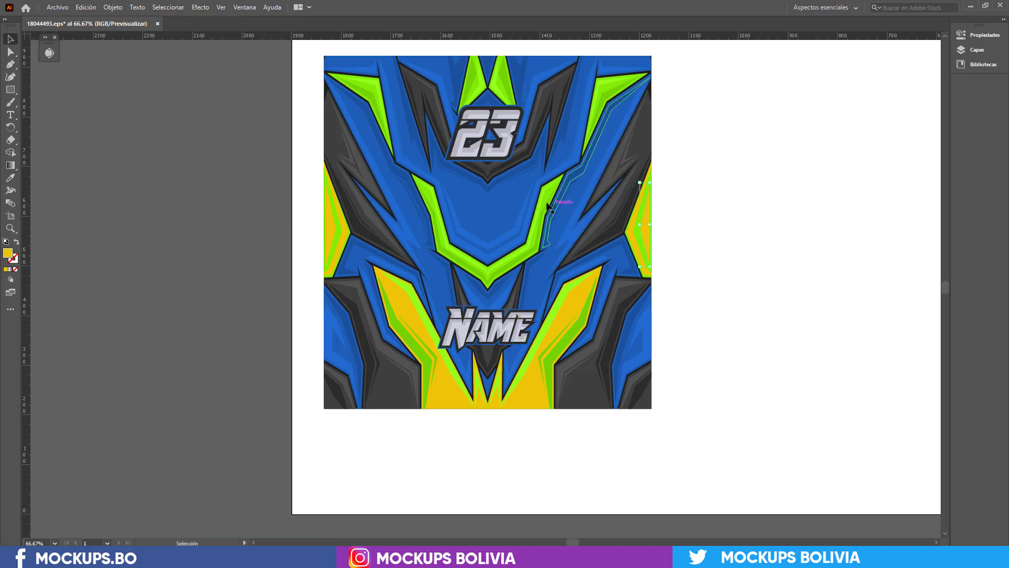
- Apply the sampled yellow to the green V-shaped band between the number 23 and the NAME lettering
left_click(547, 198)
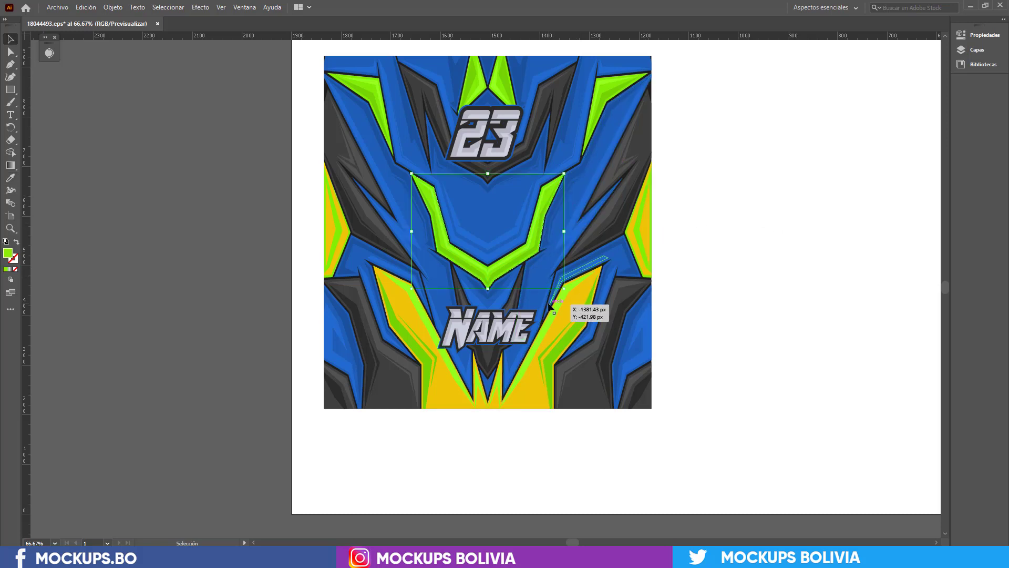
key("i")
left_click(455, 386)
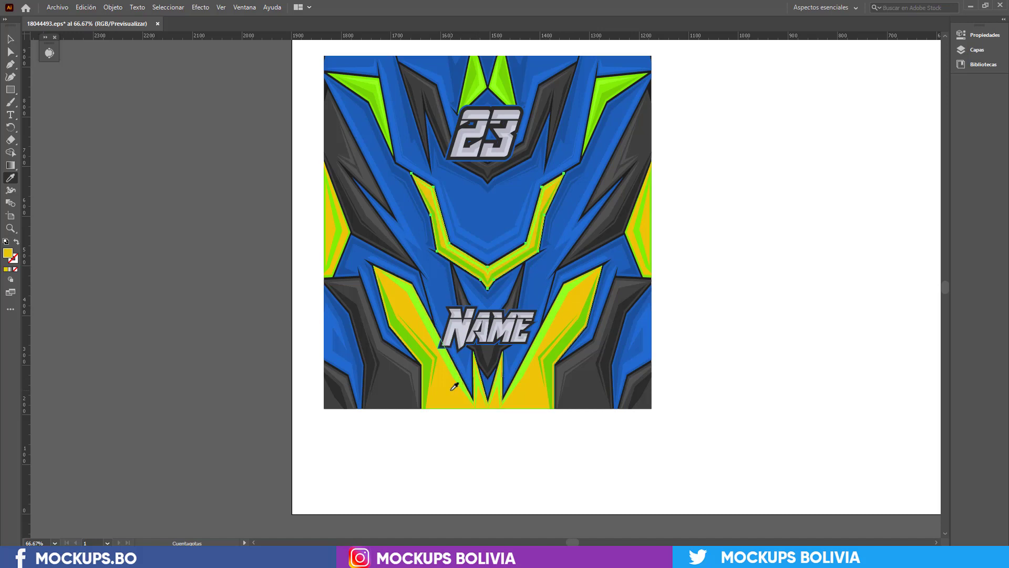
- Apply the sampled yellow to the inner accent of the green shape in the artwork's upper right corner
key("v")
left_click(604, 84)
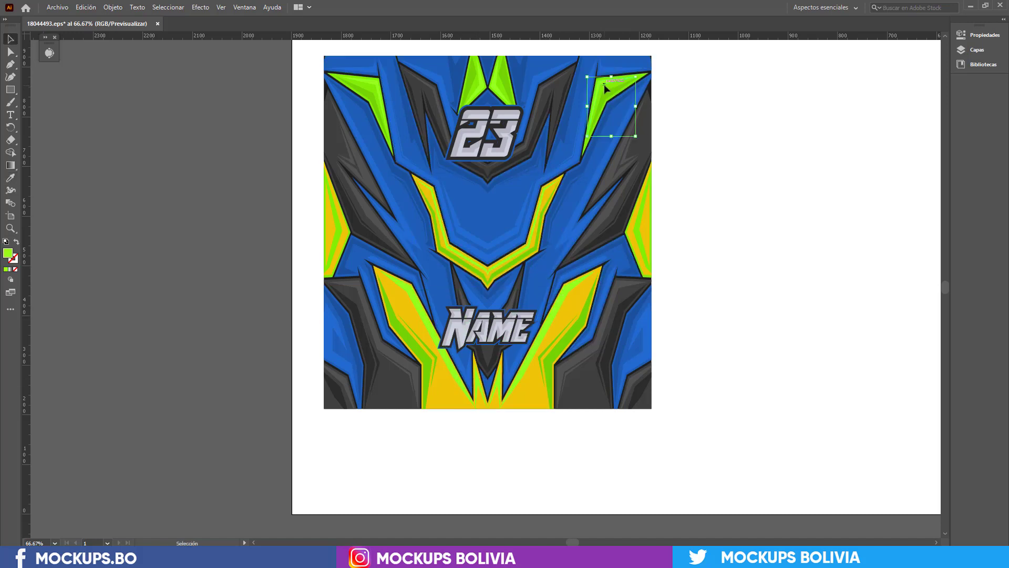
left_click(448, 421)
key("i")
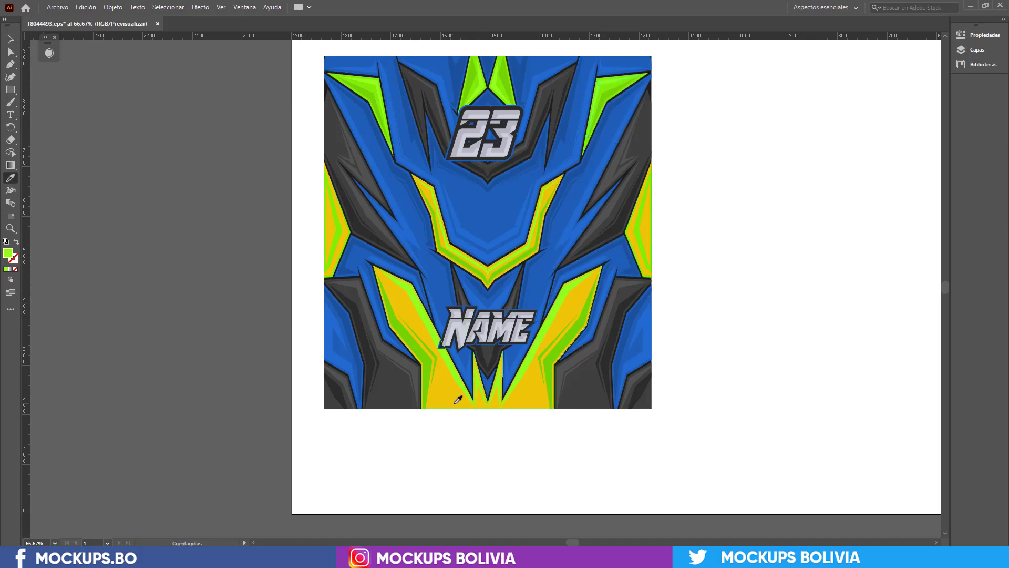
left_click(617, 97)
key("ctrl+z")
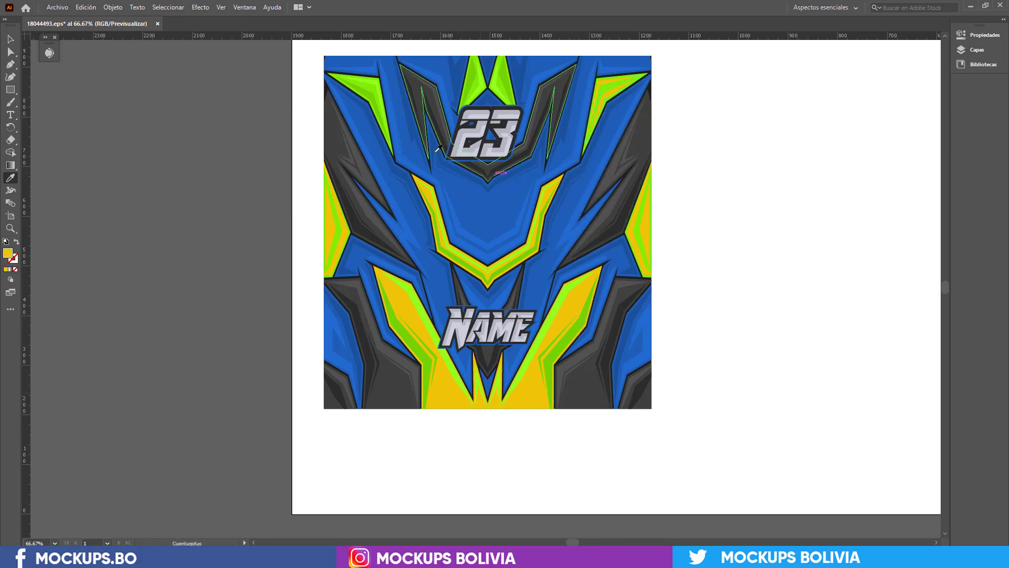
left_click(619, 97, "ctrl")
- Apply the sampled yellow to the inner accents of the green shape in the artwork's upper left corner and deselect
left_click(368, 89, "ctrl")
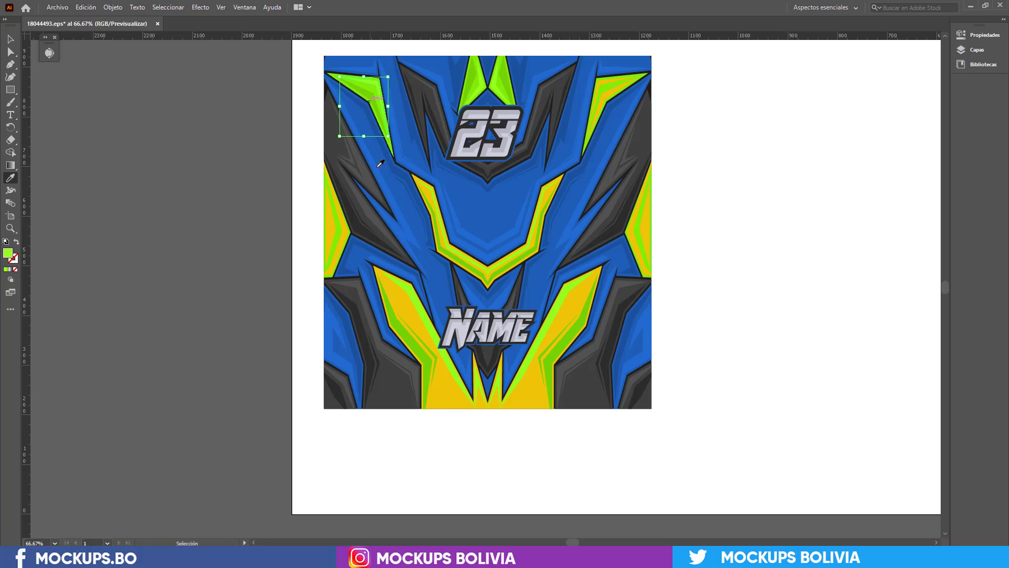
left_click(429, 375, "ctrl")
left_click(448, 388, "ctrl")
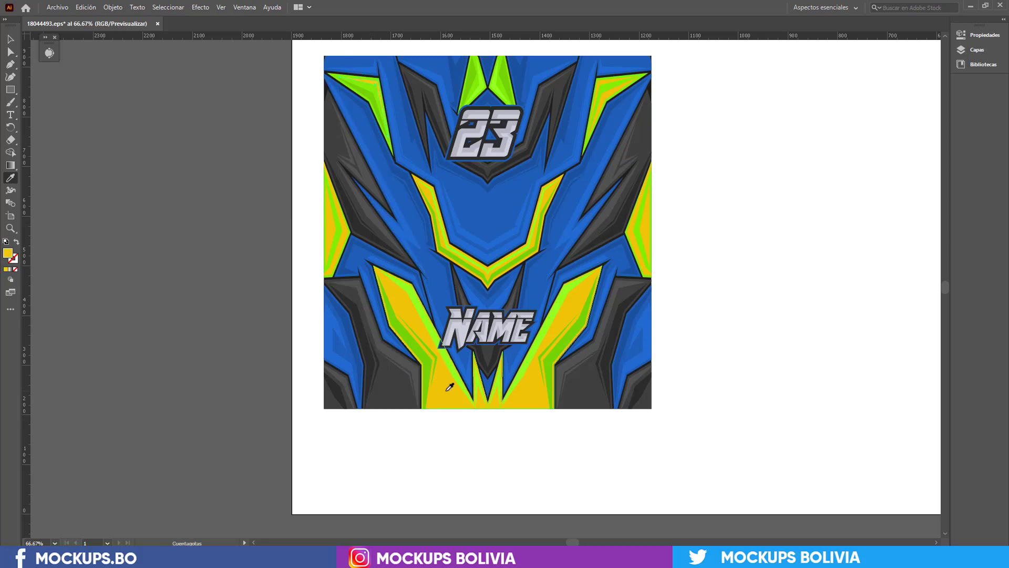
left_click(368, 91, "ctrl")
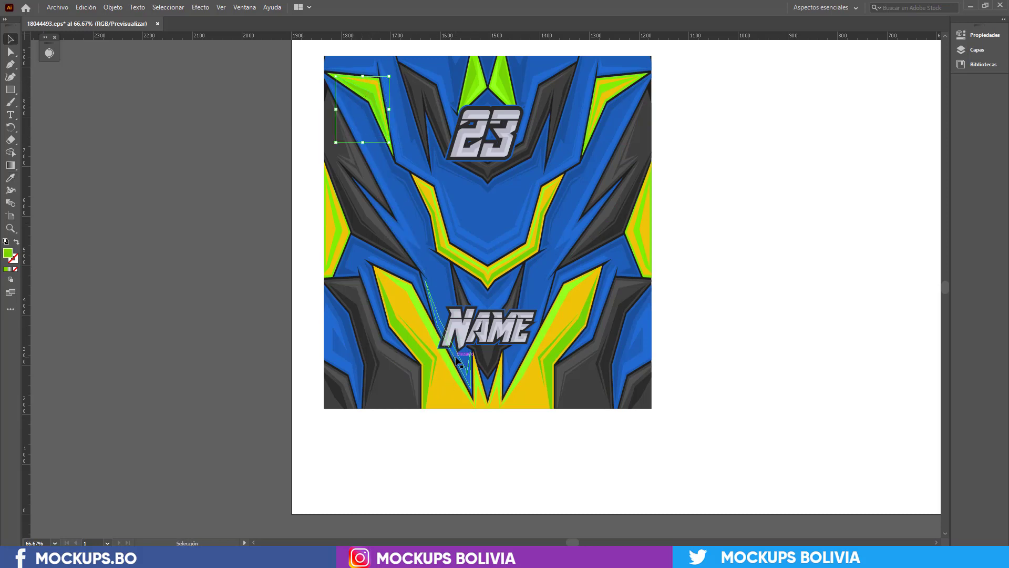
key("i")
left_click(452, 377)
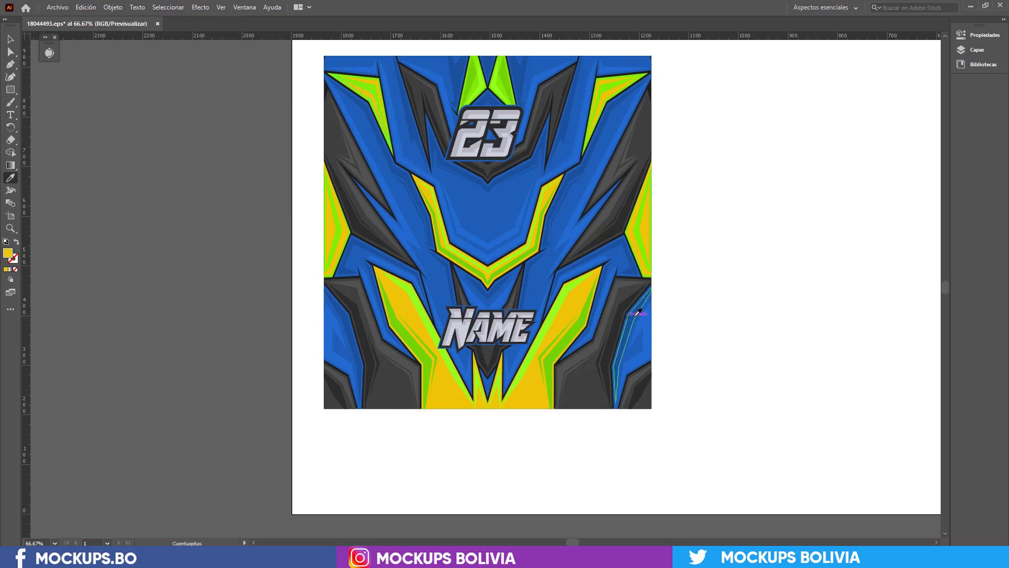
key("v")
left_click(721, 229)
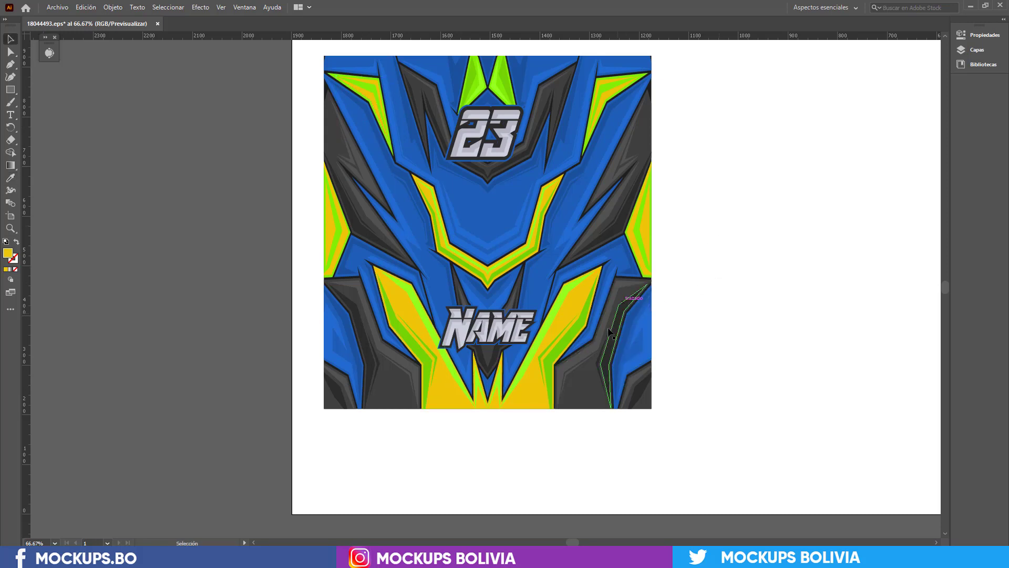
- Shift the fill hue of the large shapes beside the NAME lettering to red and deselect them
left_click(572, 312)
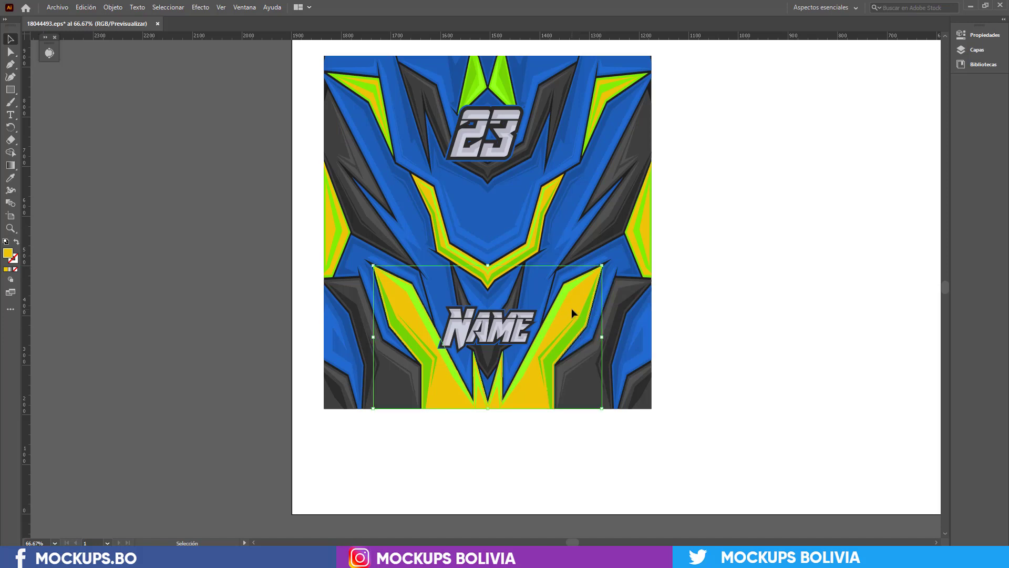
double_click(9, 254)
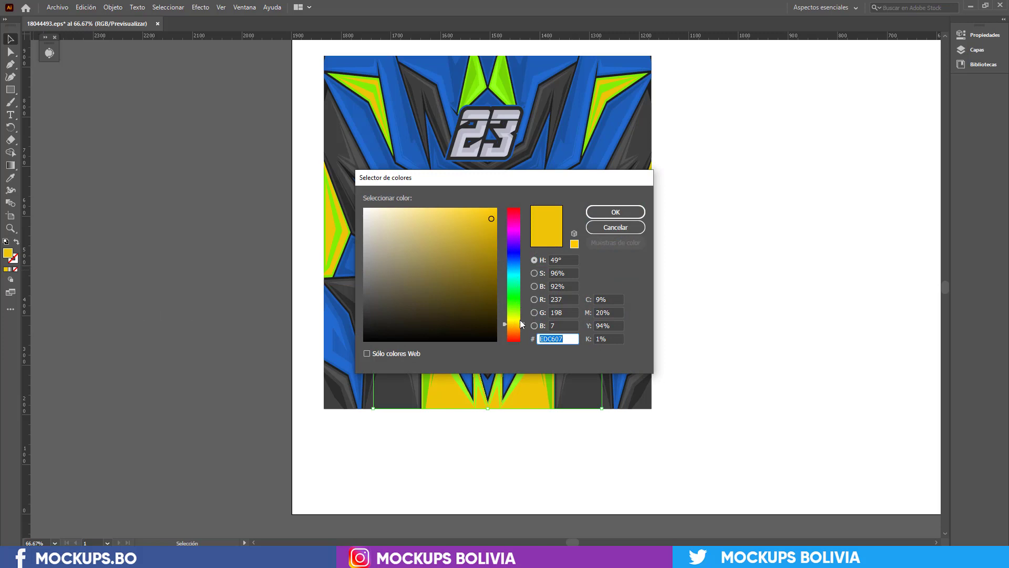
left_click_drag(522, 324, 522, 342)
left_click(616, 212)
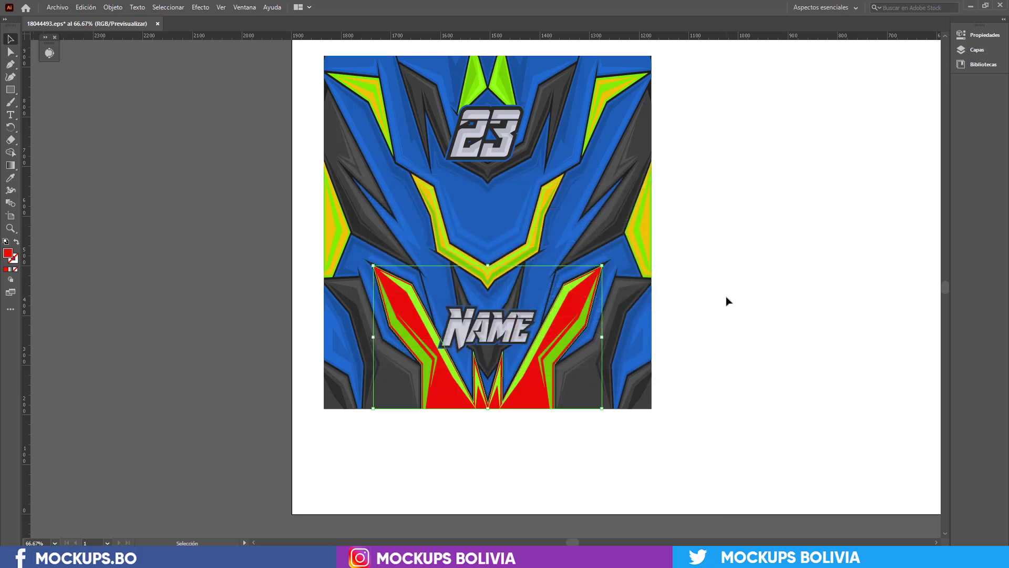
left_click(720, 295)
- Select the yellow edge, V-band and upper corner shapes together and recolour them with the red sampled from the lower shapes
key("z")
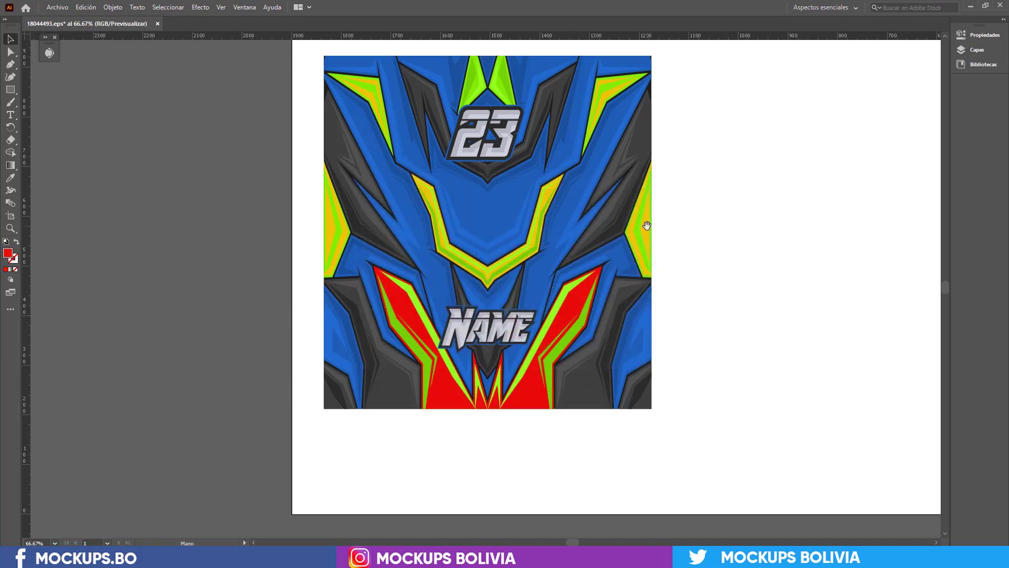
left_click(648, 227)
left_click(648, 227)
key("v")
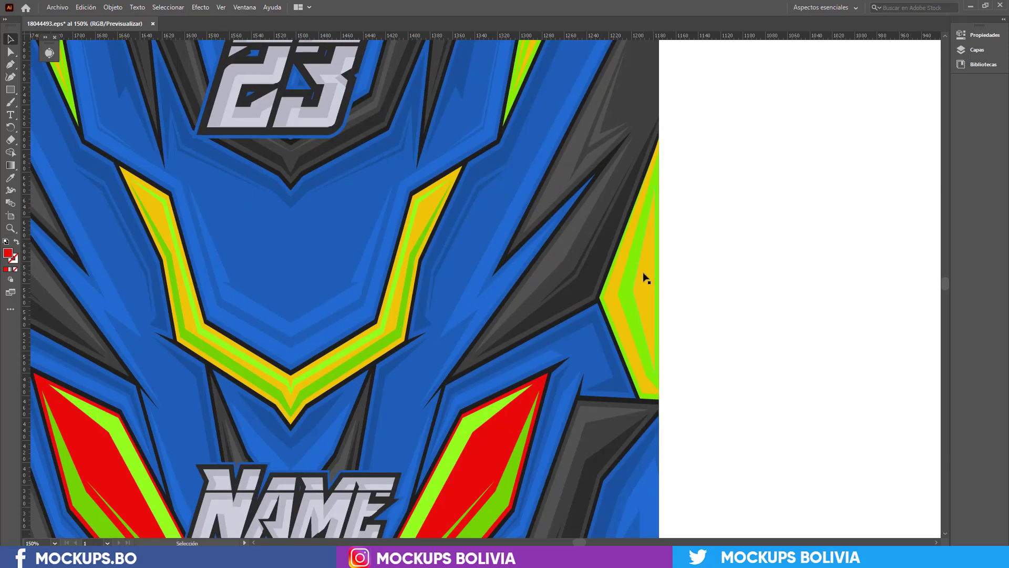
left_click(621, 282)
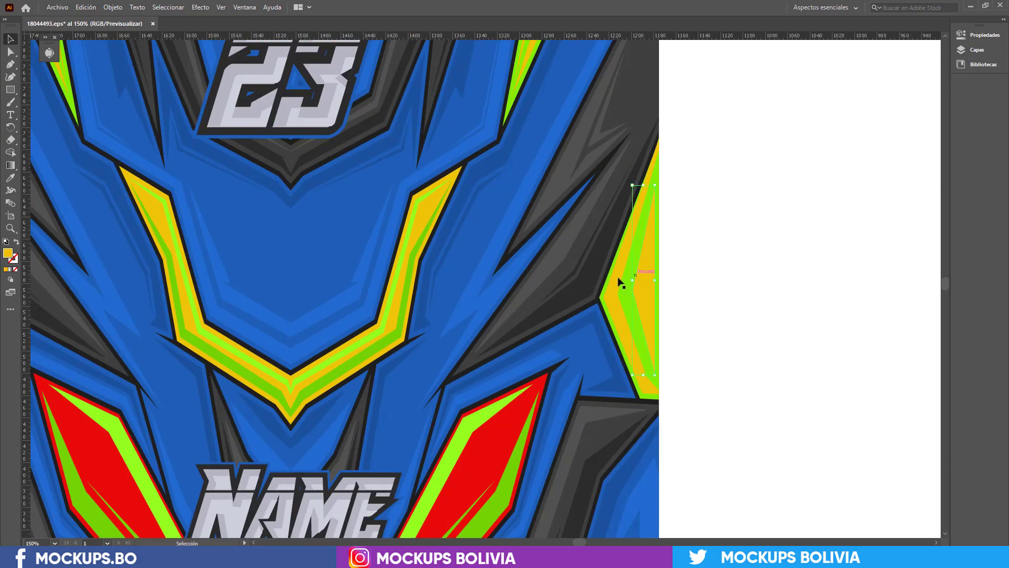
left_click(420, 214, "shift")
scroll(536, 77, "up", 3)
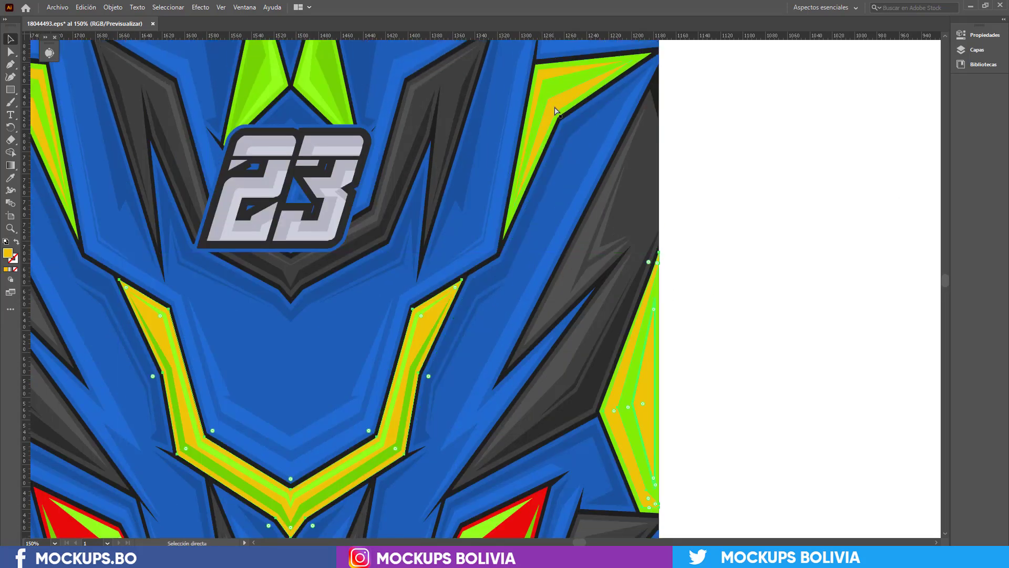
scroll(460, 126, "left", 10)
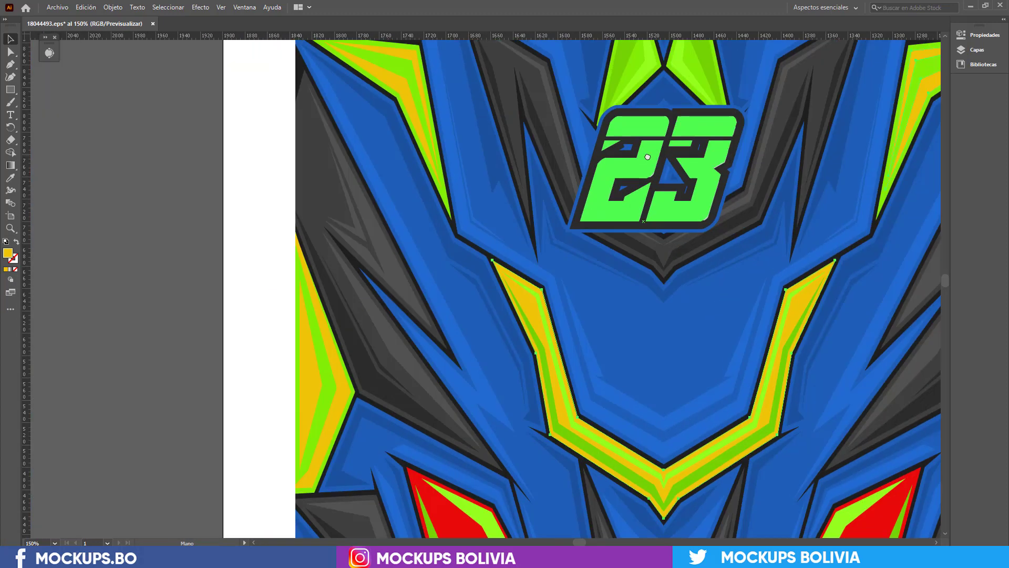
key("ctrl")
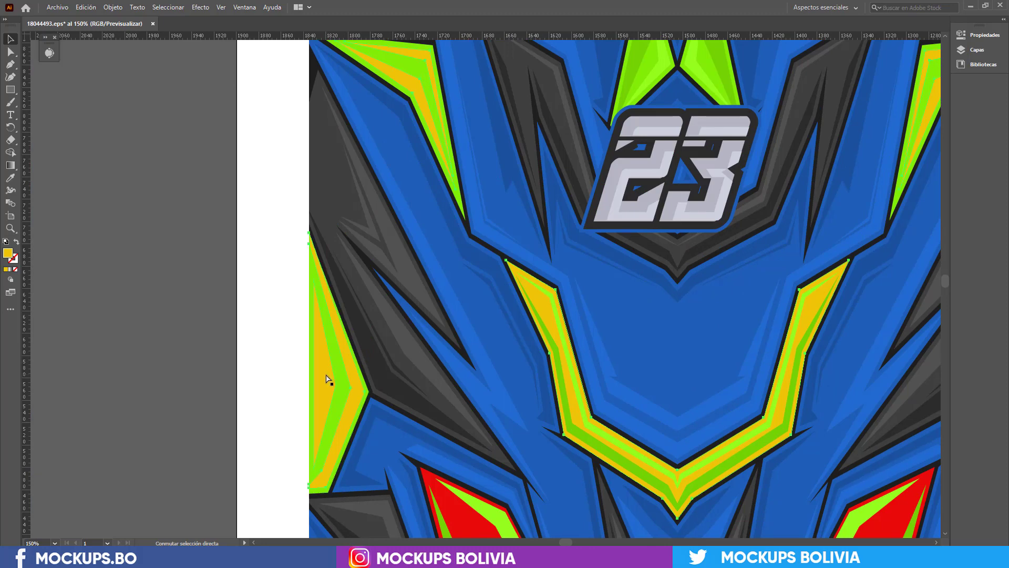
left_click_drag(467, 422, 424, 259)
key("i")
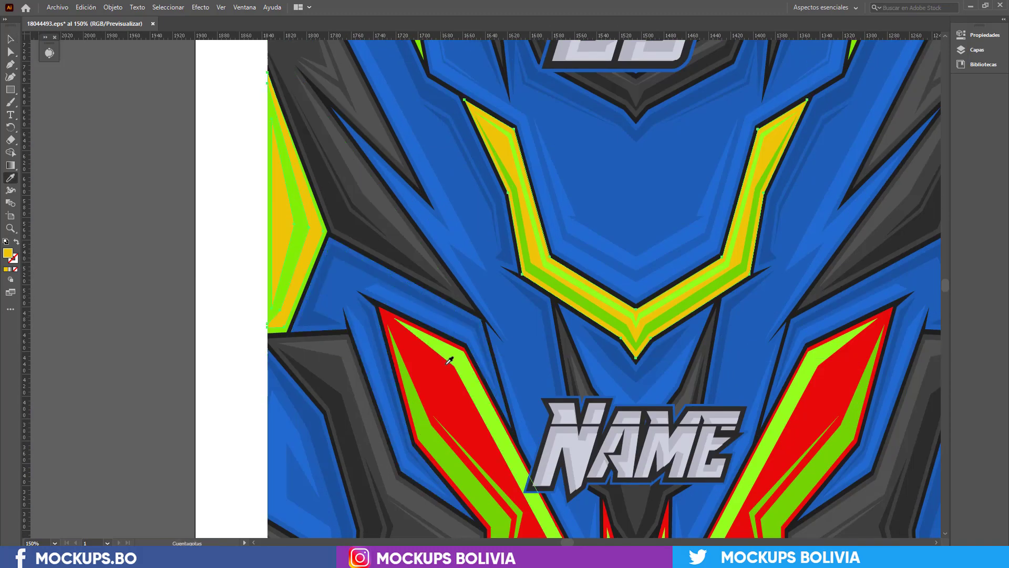
left_click(447, 383)
- Recolour the two green shapes above the number 23 with the dark grey sampled from the neighbouring shape and deselect them
scroll(547, 316, "down", 3)
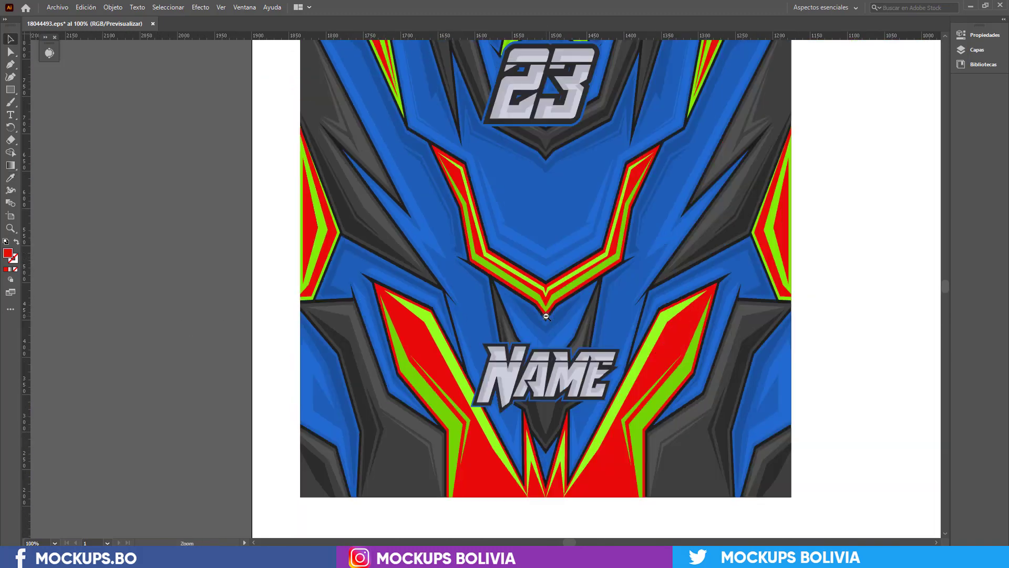
left_click(469, 151, "ctrl")
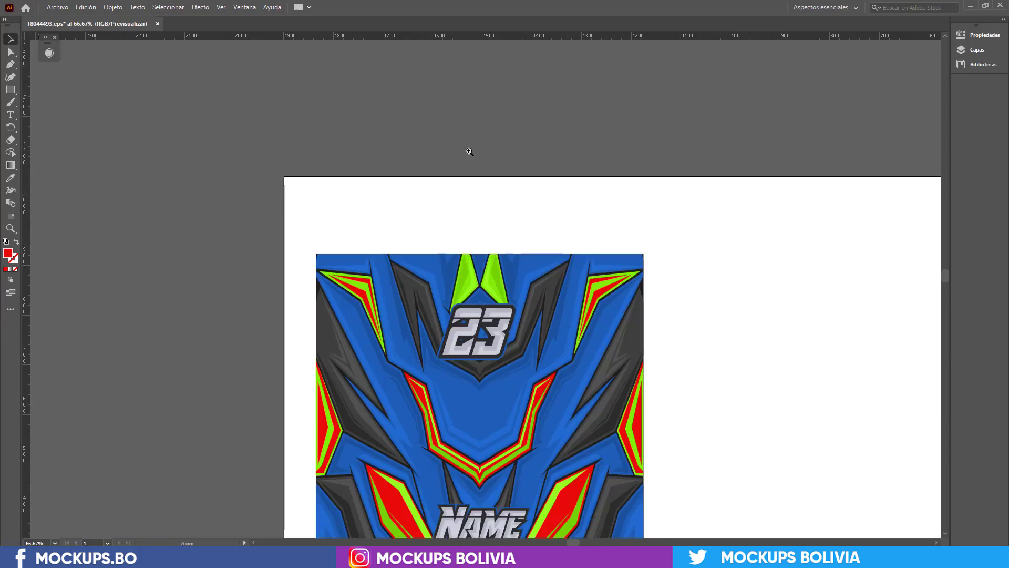
left_click(492, 279, "ctrl")
left_click(491, 280, "ctrl")
left_click(491, 280, "ctrl")
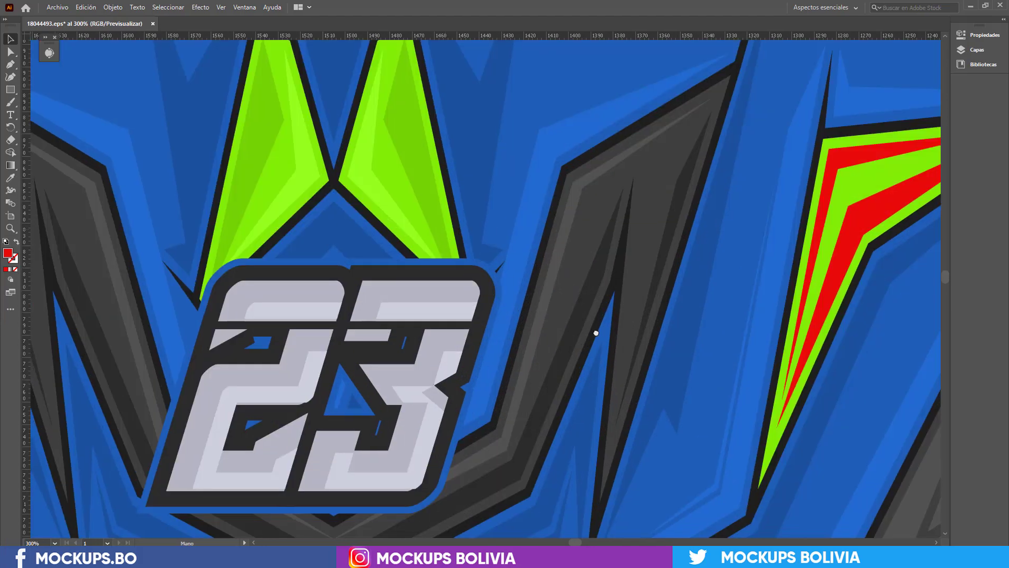
left_click(473, 276, "ctrl")
left_click(419, 242, "ctrl")
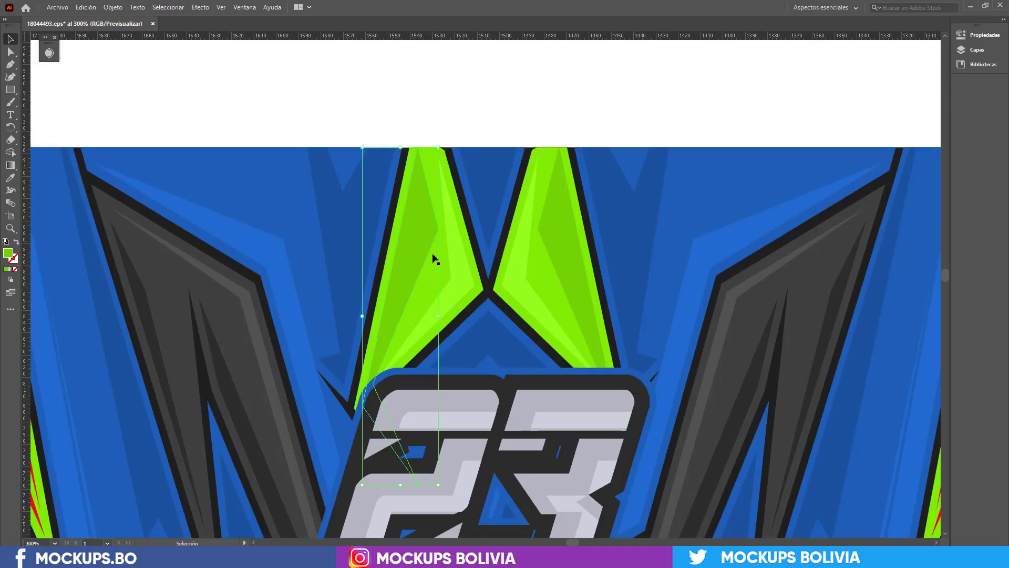
left_click(447, 270, "ctrl")
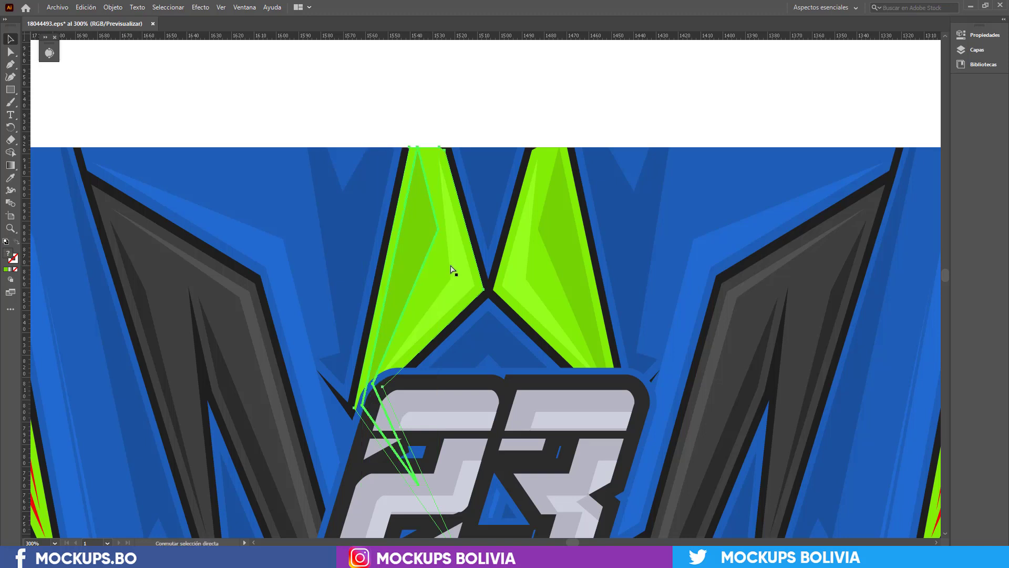
left_click(531, 282, "ctrl")
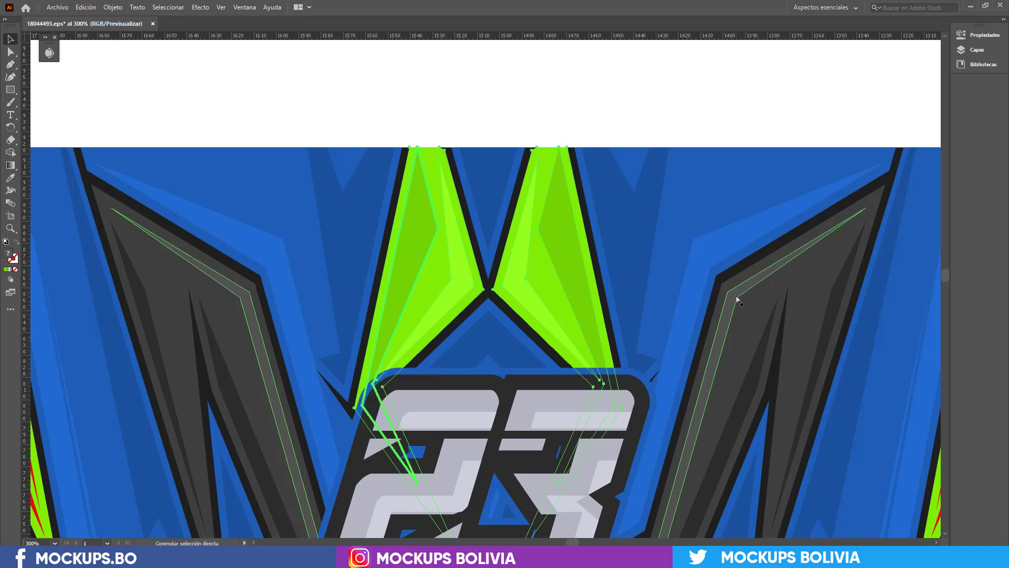
key("i")
left_click(835, 264)
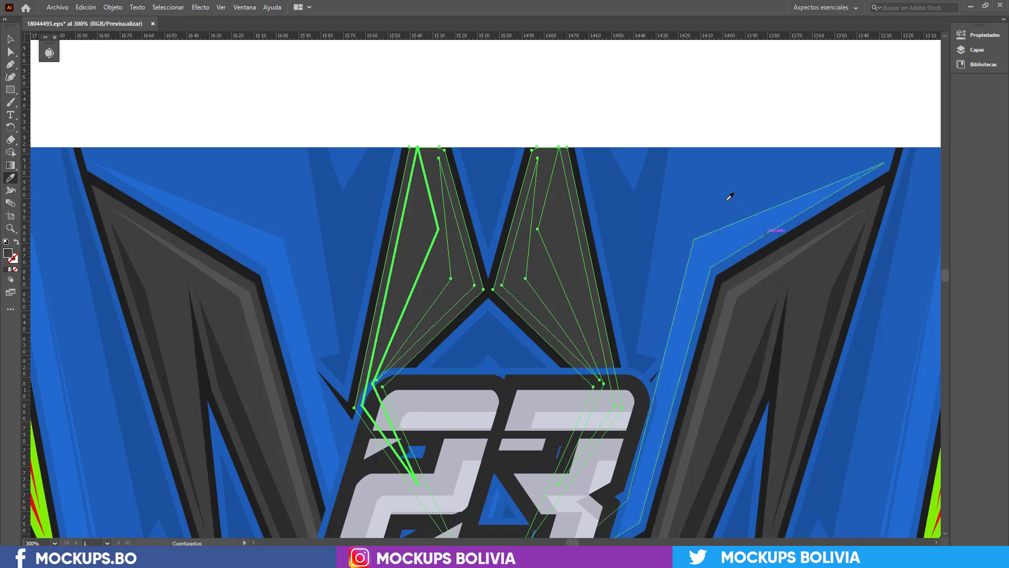
left_click(632, 104)
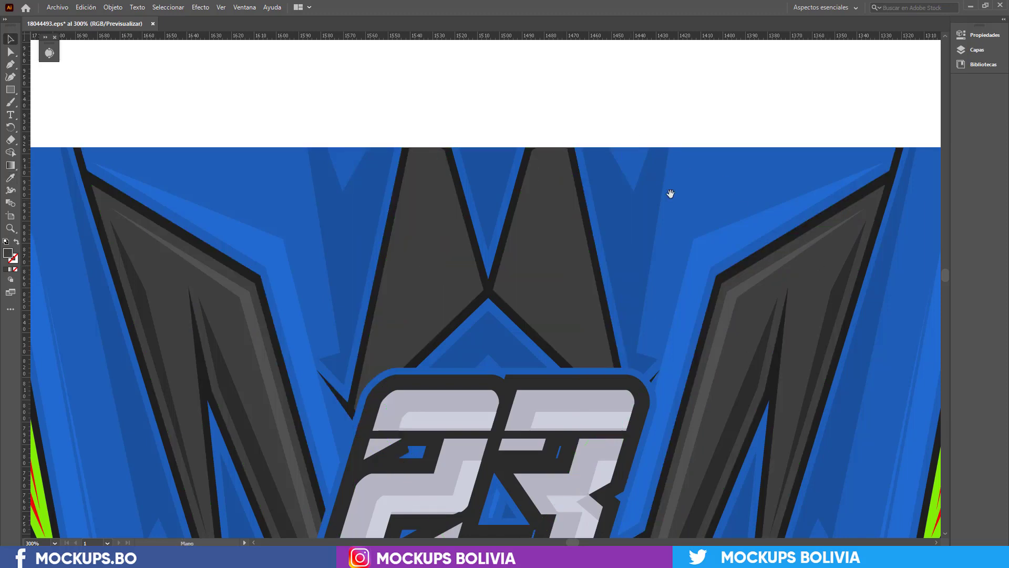
- Select the entire back jersey artwork and cut it from the artboard
scroll(673, 205, "down", 5)
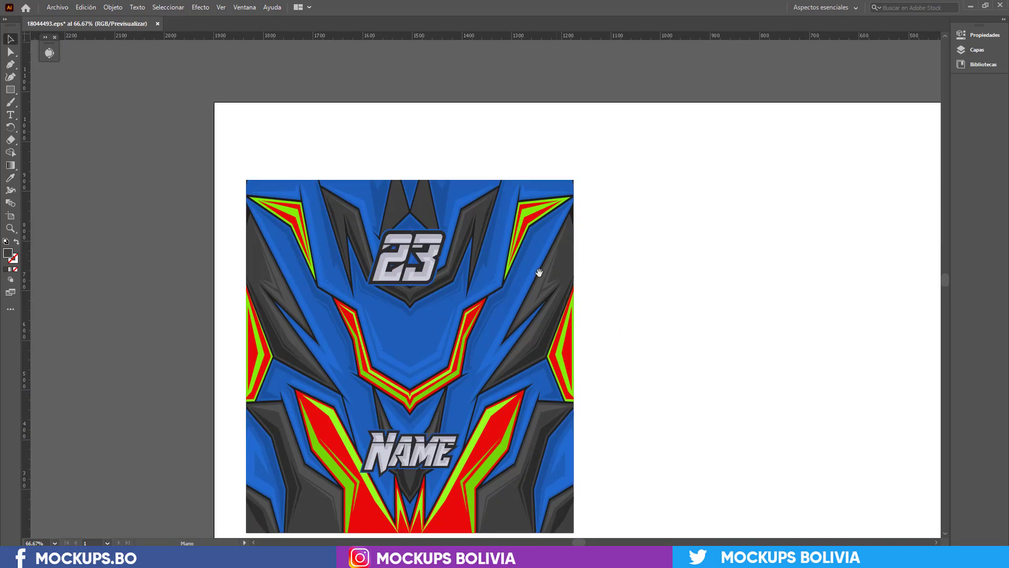
scroll(536, 272, "down", 1)
left_click_drag(536, 273, 560, 234)
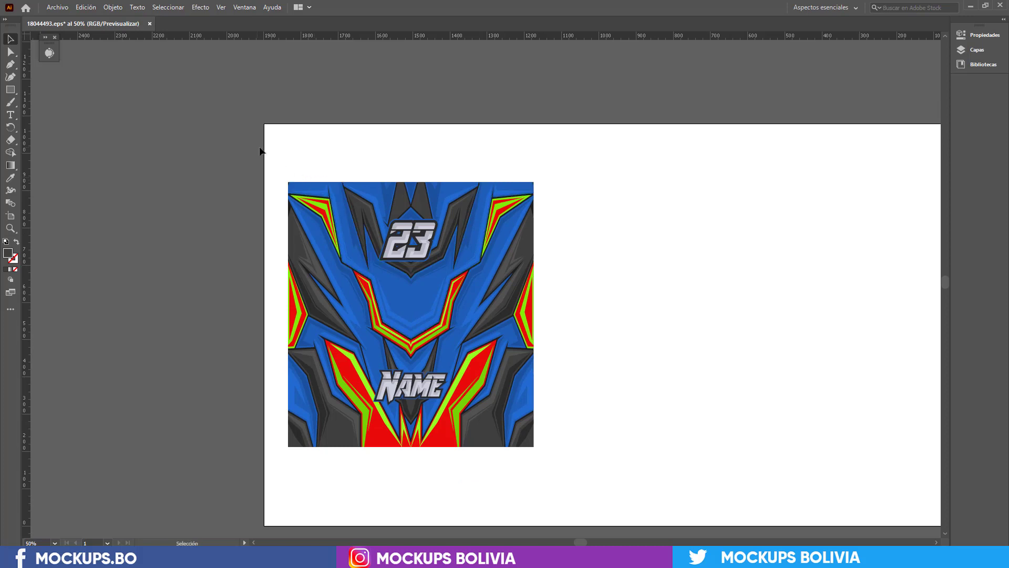
left_click_drag(270, 151, 571, 518)
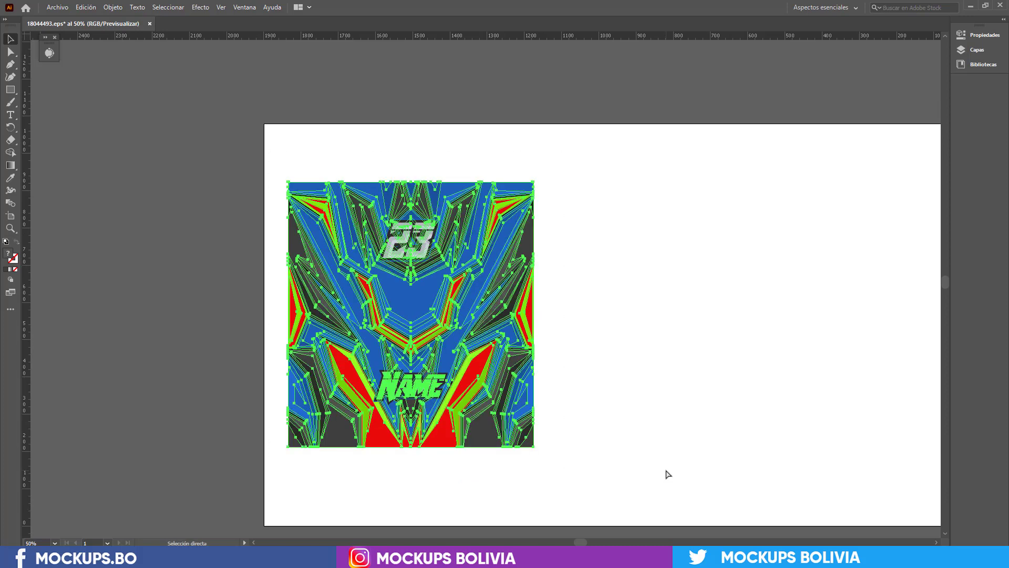
key("Delete")
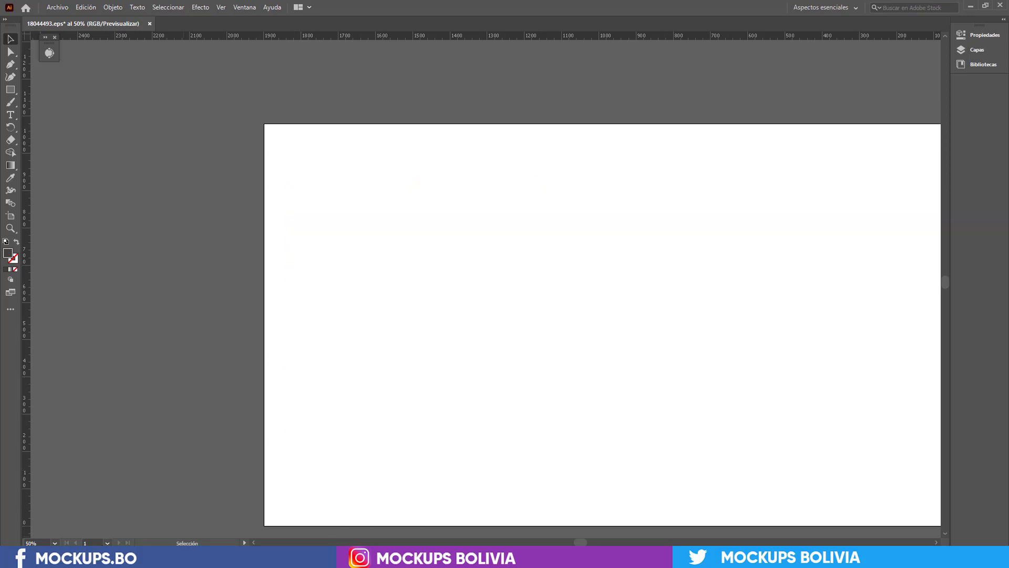
- Switch to BACK DESIGN.psb in Photoshop and paste the cut artwork as a Smart Object
mouse_move(90, 557)
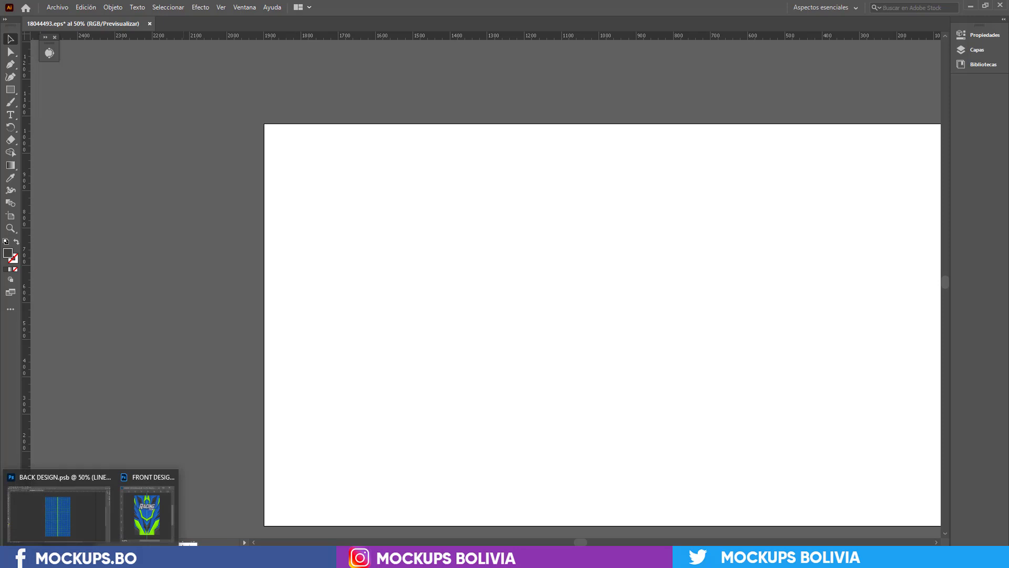
left_click(82, 516)
key("ctrl+v")
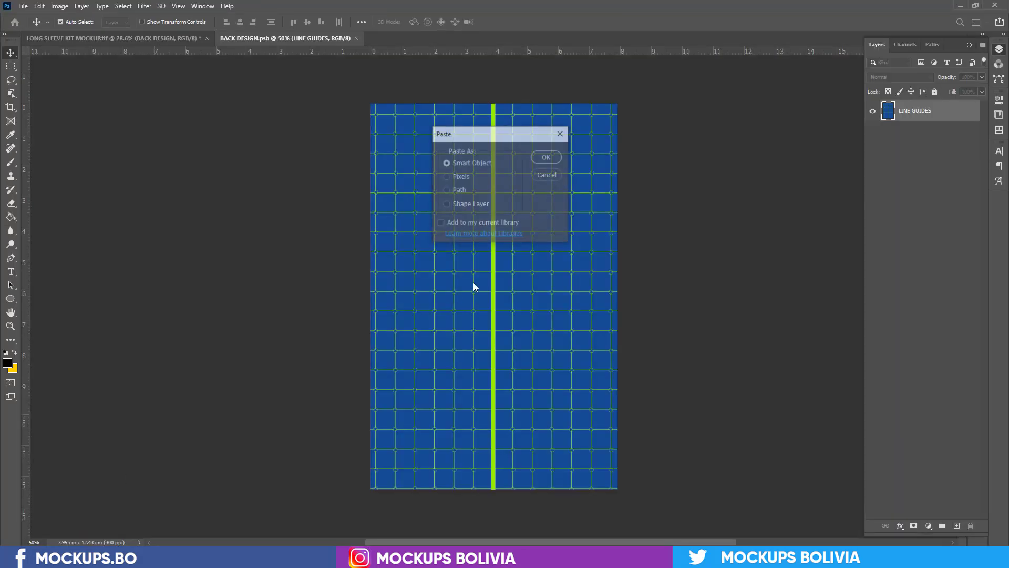
left_click(547, 157)
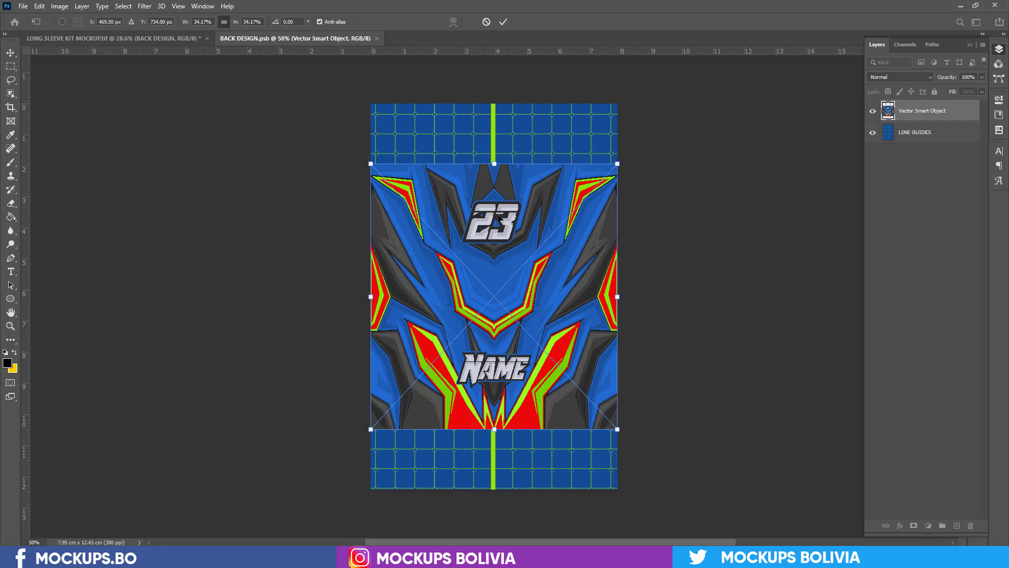
- Scale the pasted artwork proportionally to the full canvas height of 12.43 cm, then close BACK DESIGN.psb saving the changes
left_click_drag(495, 163, 494, 103)
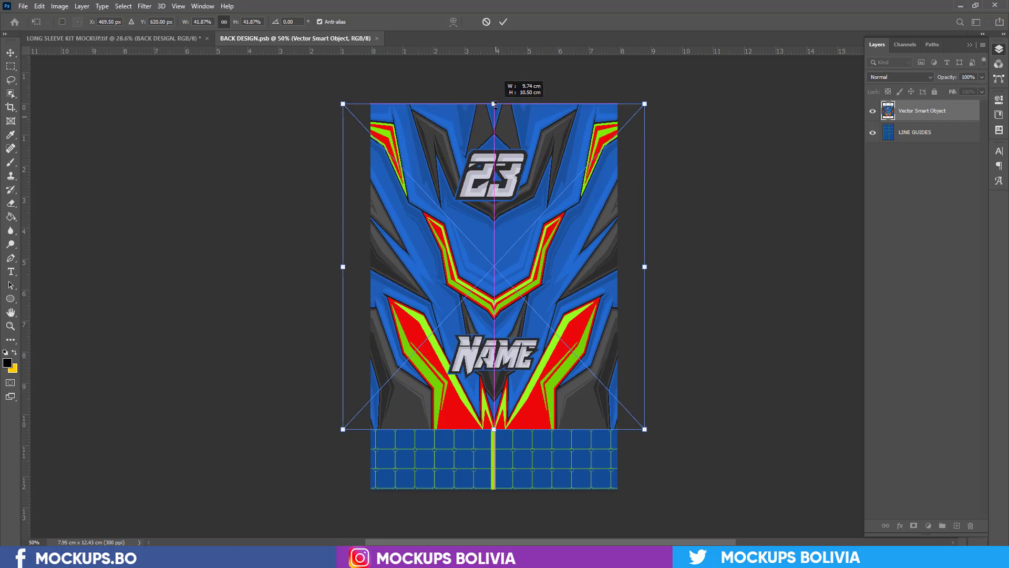
left_click_drag(494, 429, 494, 488)
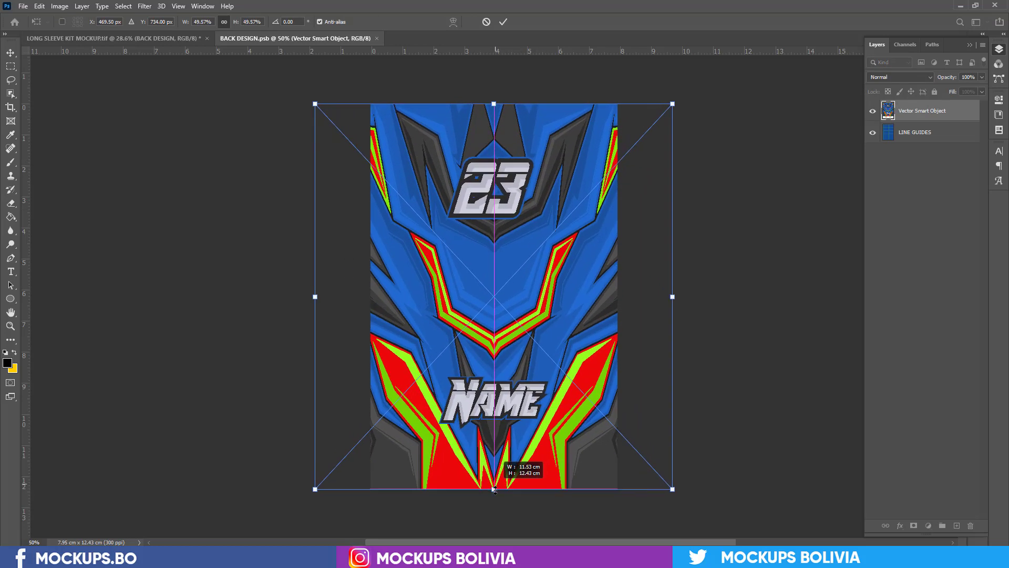
key("Return")
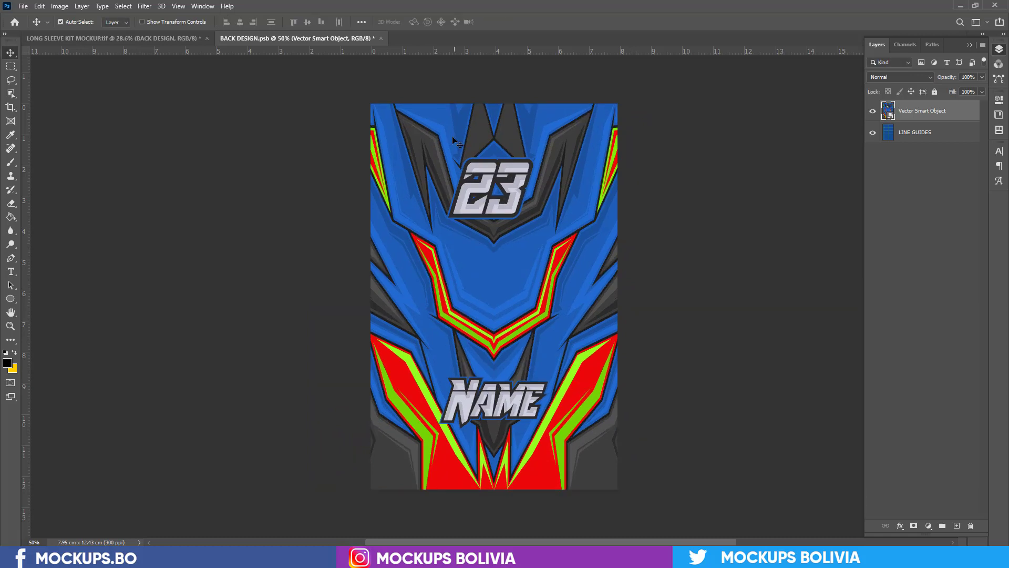
left_click(380, 38)
left_click(484, 208)
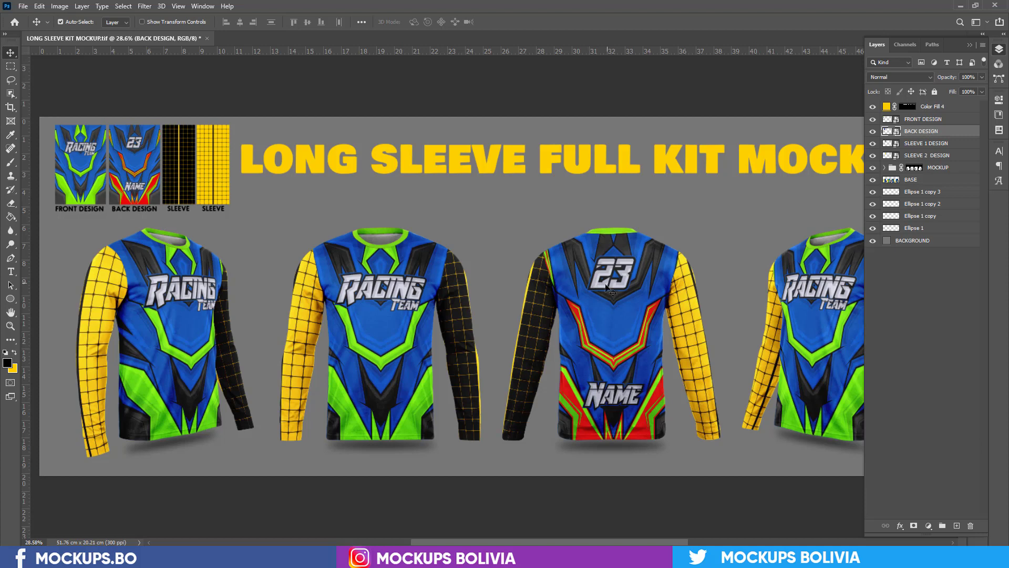
- Select the SLEEVE 1 DESIGN layer, dock the floating FRONT DESIGN.psb document as a tab and return to the mockup document
left_click(185, 142)
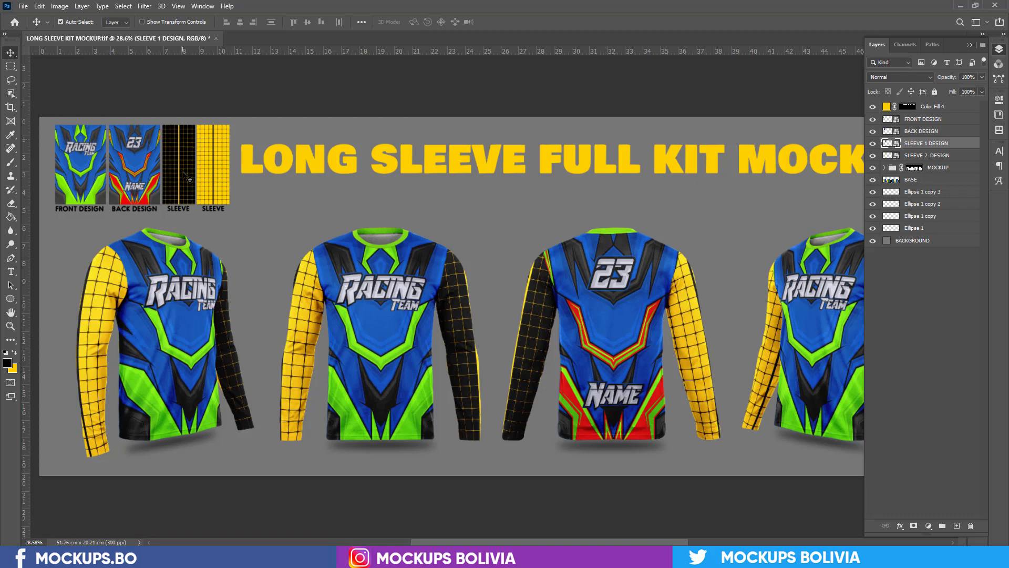
mouse_move(102, 541)
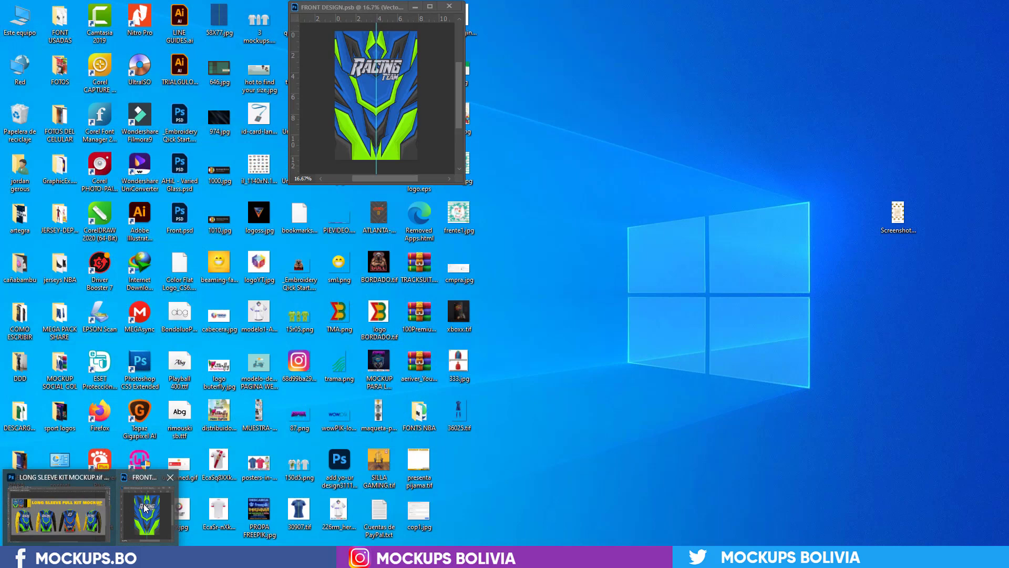
left_click(143, 503)
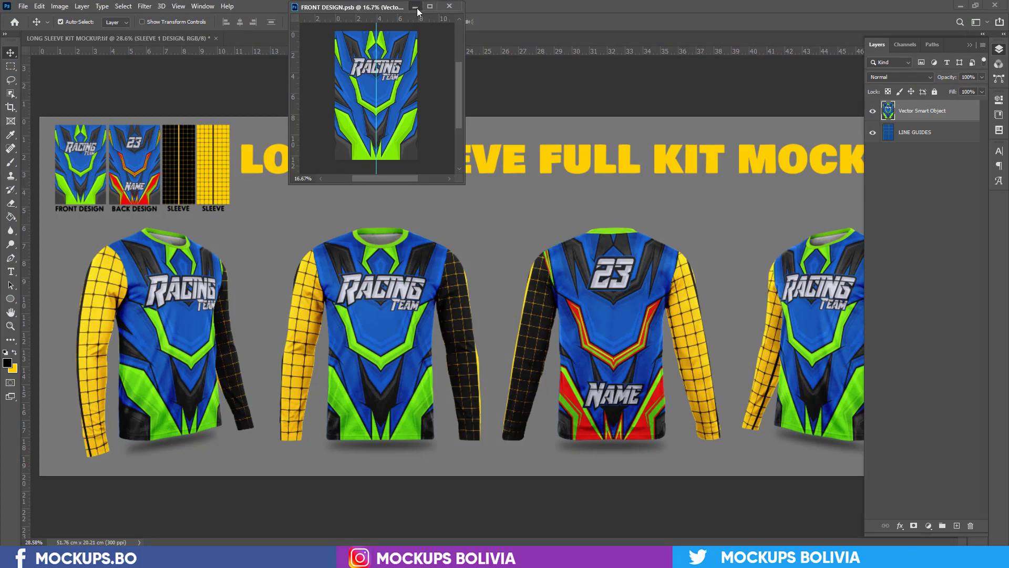
left_click_drag(346, 14, 257, 39)
left_click(179, 39)
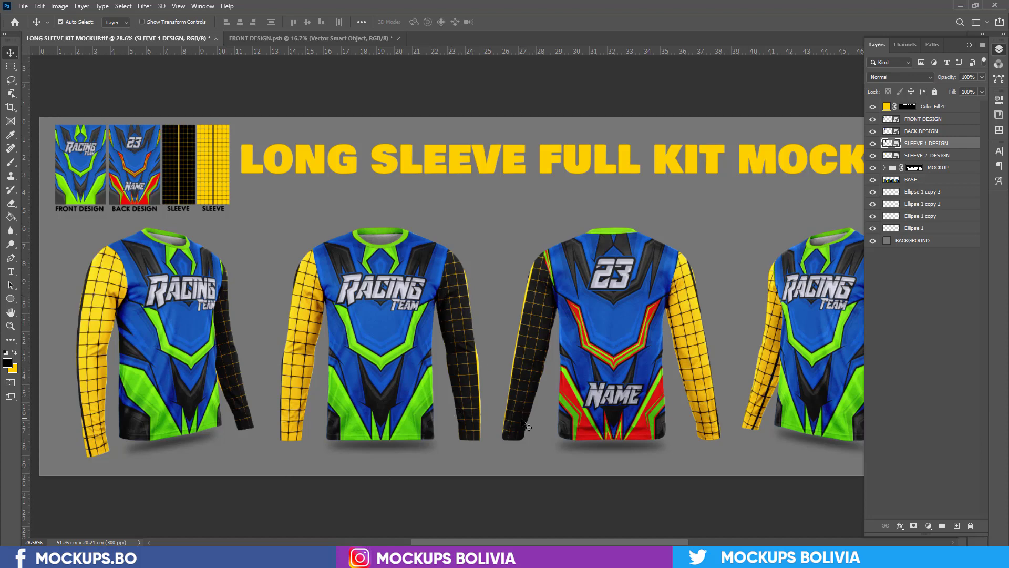
- Hide and show the SLEEVE 1 DESIGN layer to identify it, and open its smart object contents
scroll(817, 329, "right", 5)
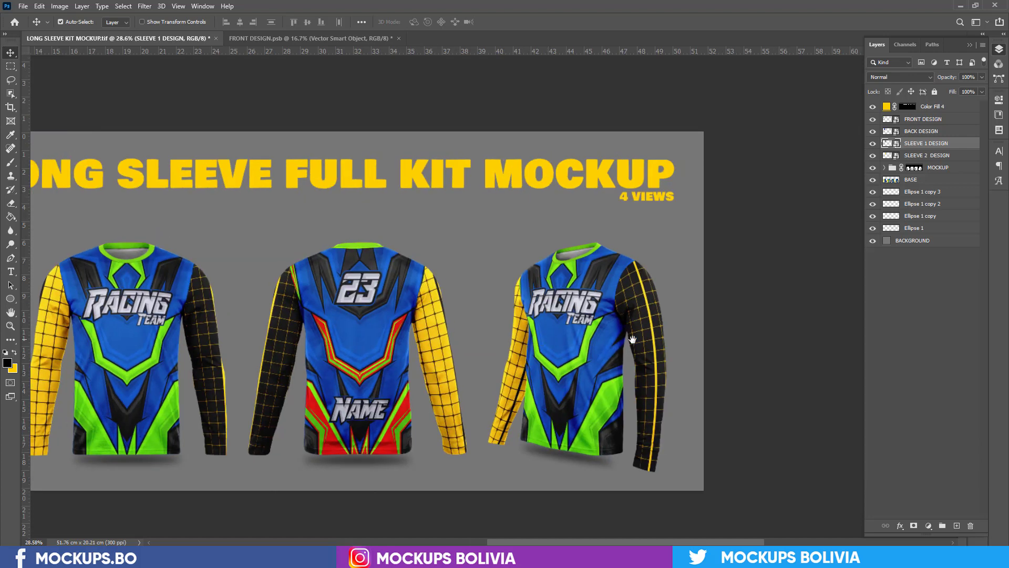
scroll(341, 341, "left", 6)
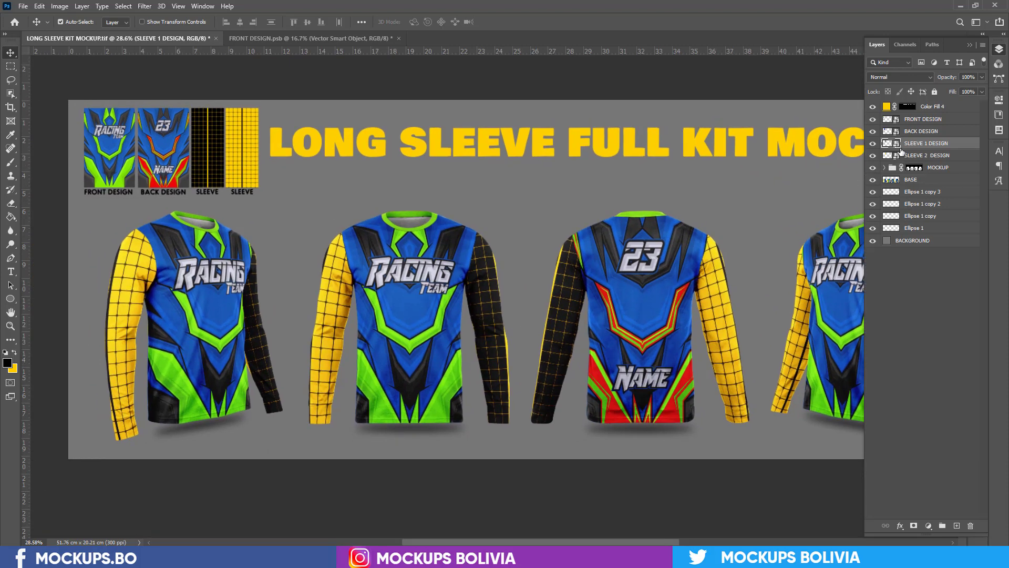
left_click(872, 143)
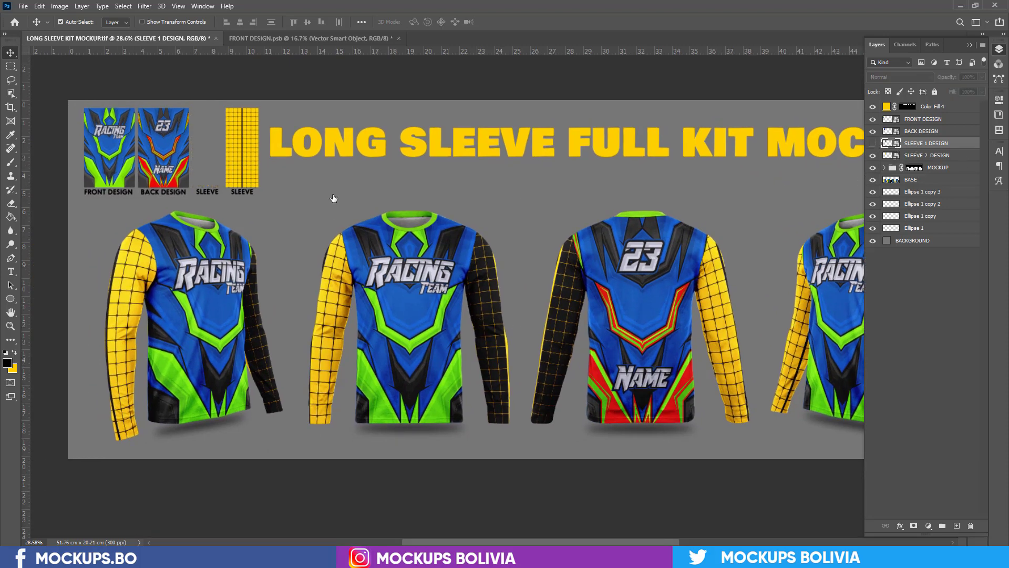
left_click(872, 143)
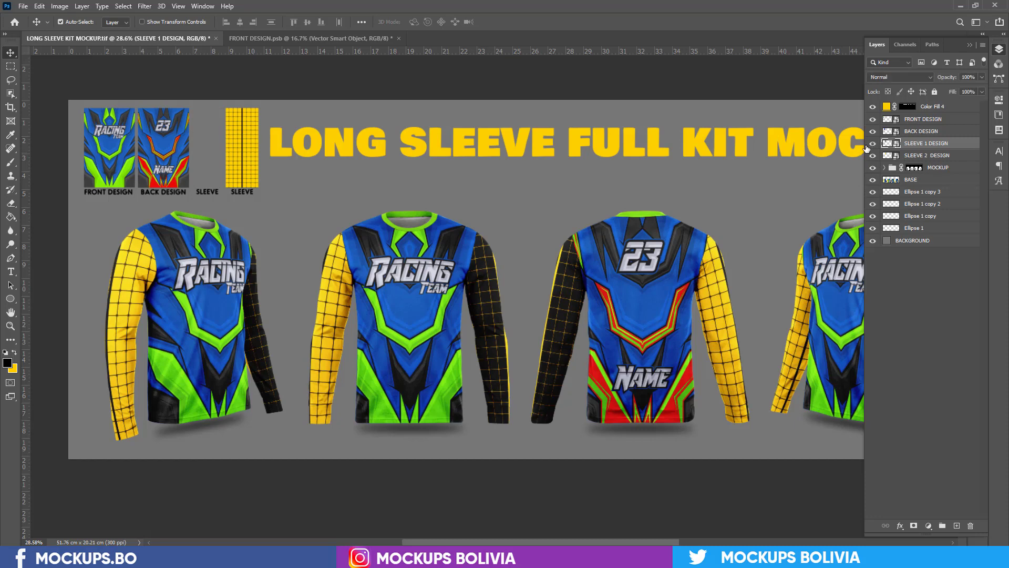
double_click(896, 146)
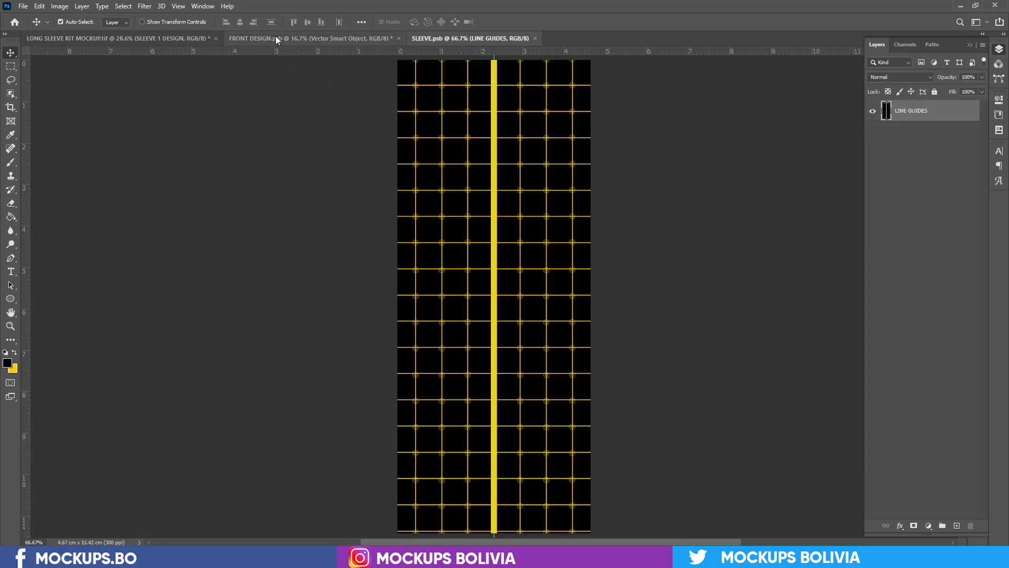
- Copy the racing artwork from FRONT DESIGN.psb into SLEEVE.psb and close FRONT DESIGN.psb without saving
left_click_drag(275, 36, 166, 79)
left_click_drag(211, 121, 532, 172)
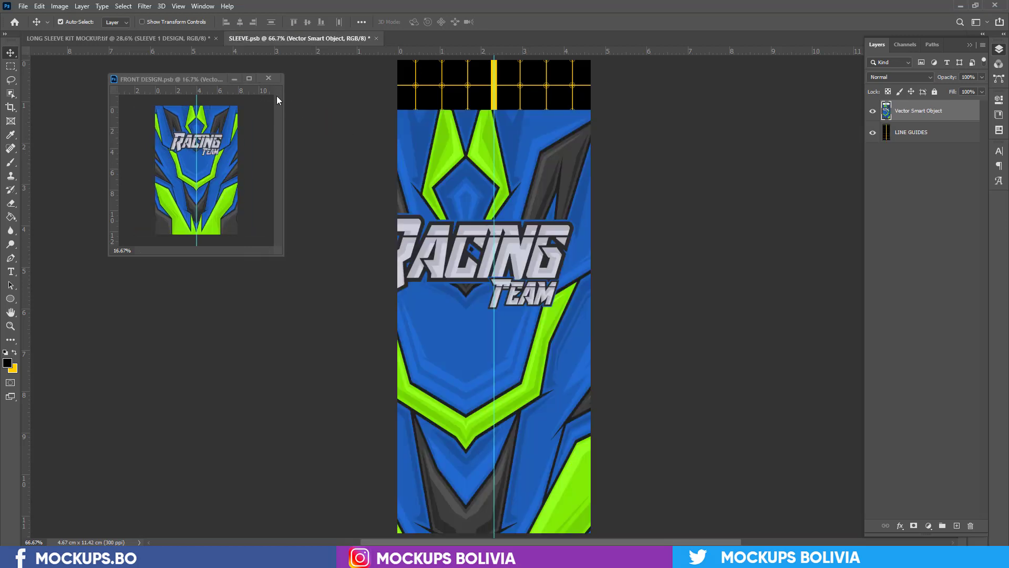
left_click(268, 79)
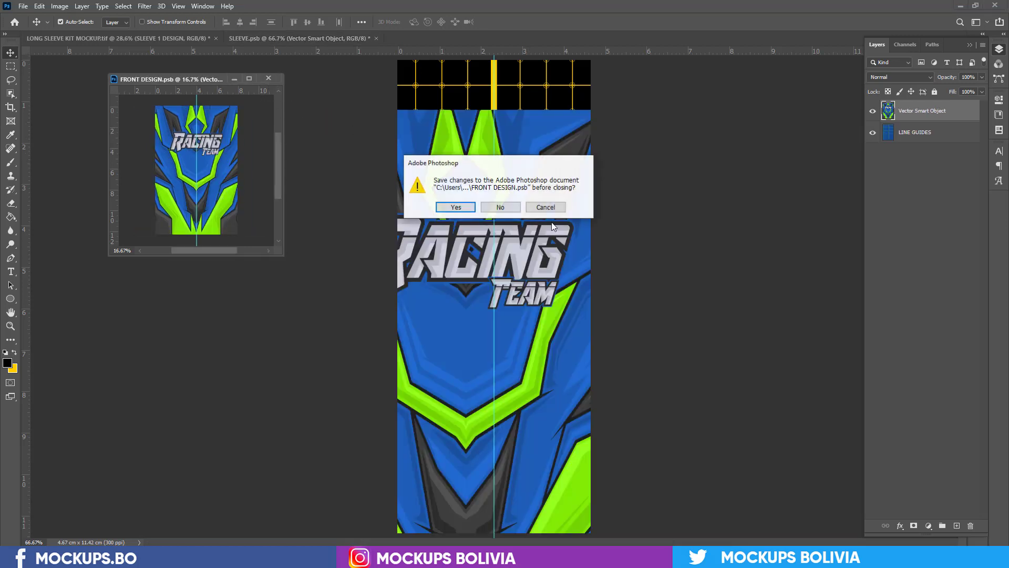
left_click(501, 207)
- Move the racing artwork in SLEEVE.psb so its upper left corner meets the canvas corner, and hide the rulers
left_click(175, 41)
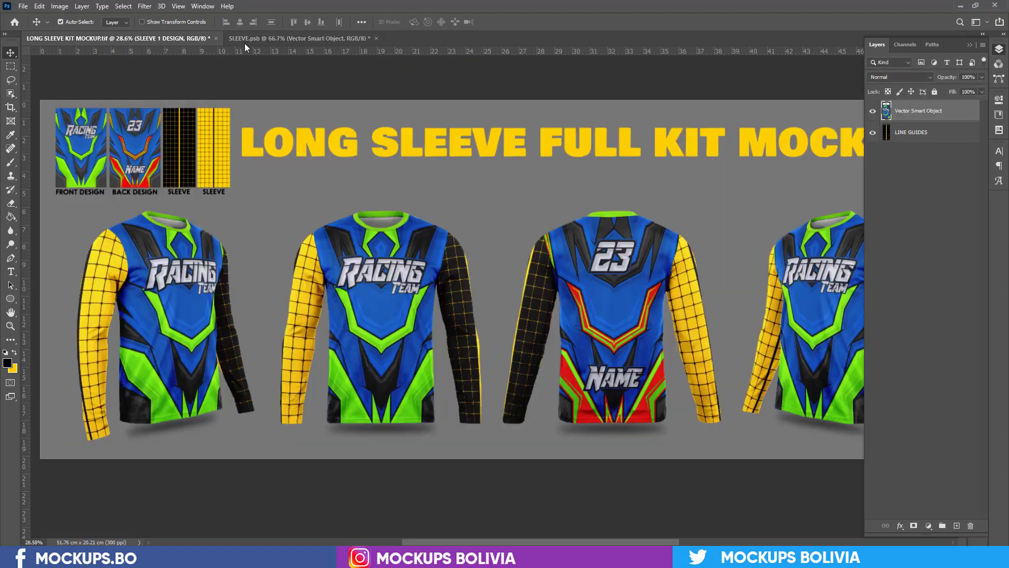
left_click(263, 39)
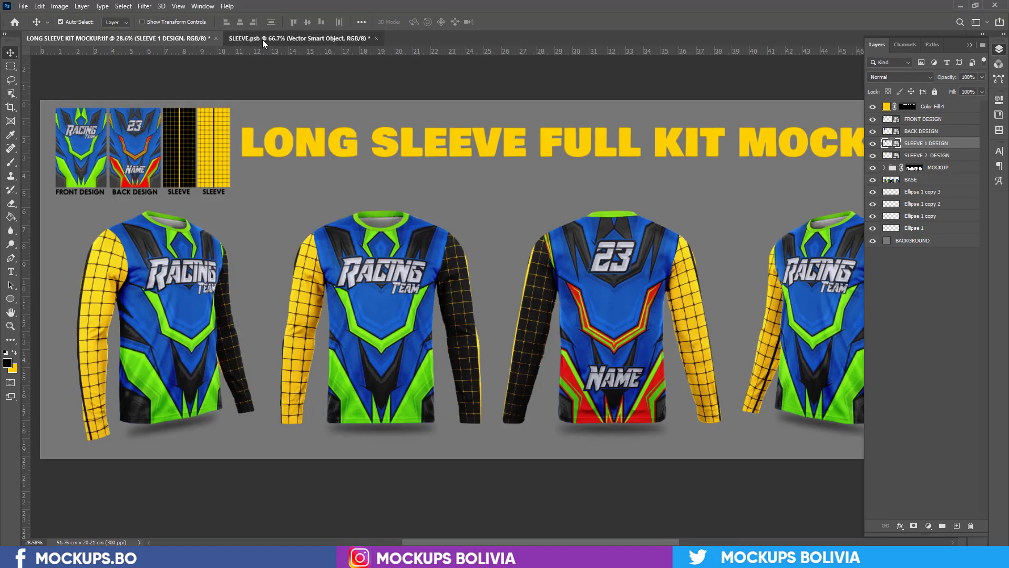
left_click_drag(457, 219, 578, 186)
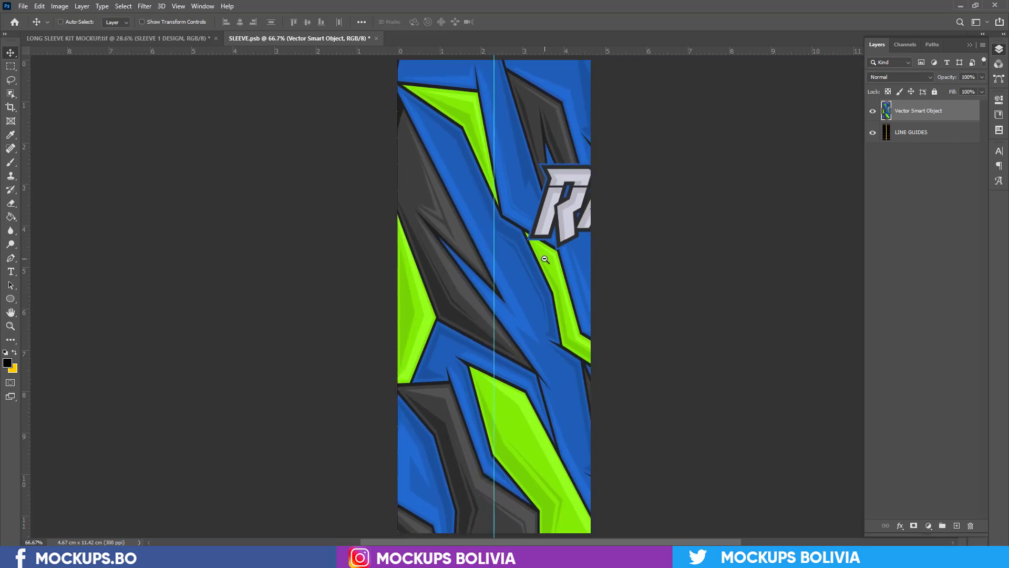
key("ctrl+minus")
key("ctrl+minus")
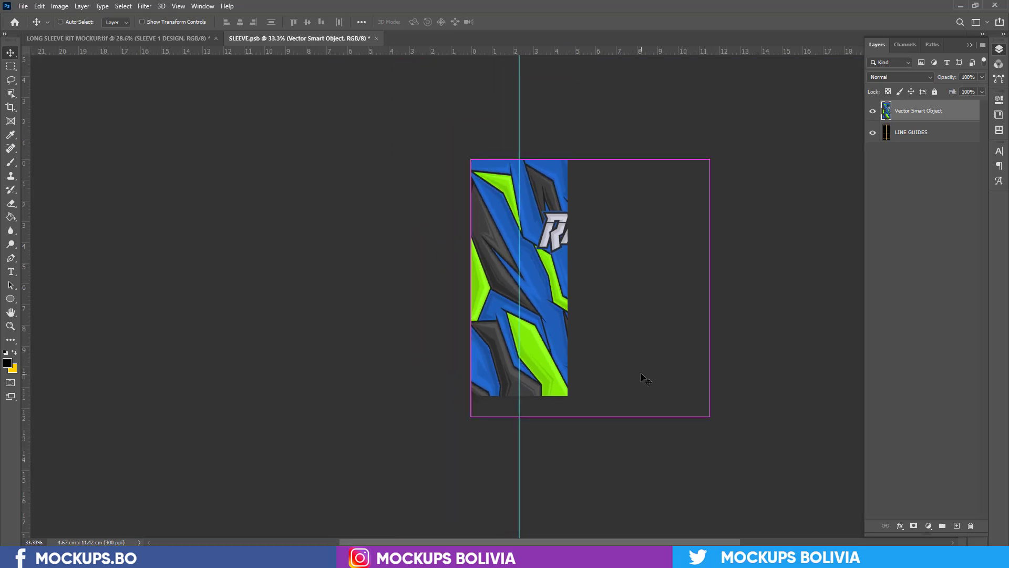
key("ctrl+r")
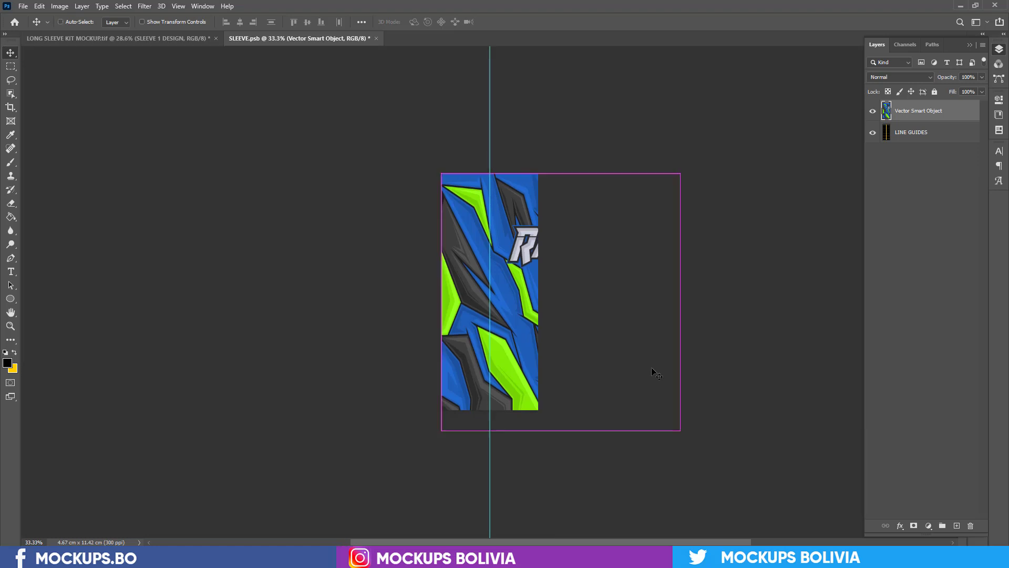
- Show the rulers and scale the racing artwork in SLEEVE.psb to about 91.9% height and 145.3% width, keeping its upper left corner fixed
key("ctrl+r")
key("ctrl+t")
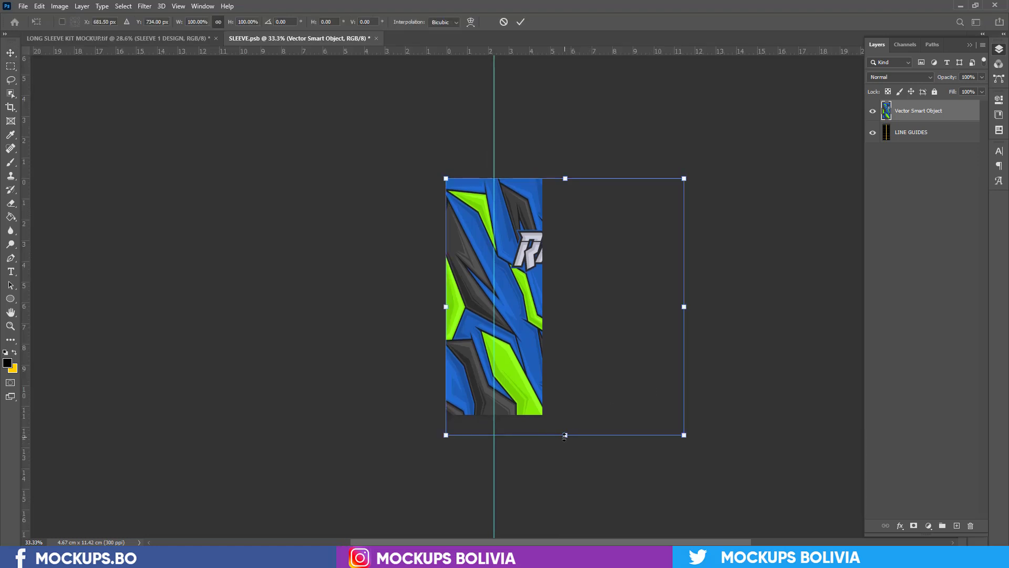
left_click_drag(565, 436, 565, 414)
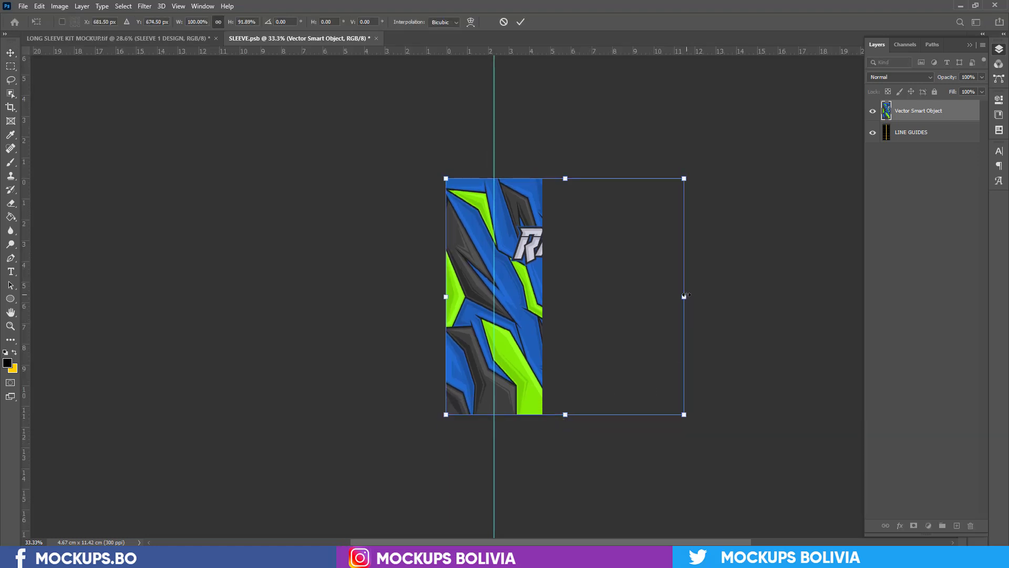
left_click_drag(685, 295, 793, 298)
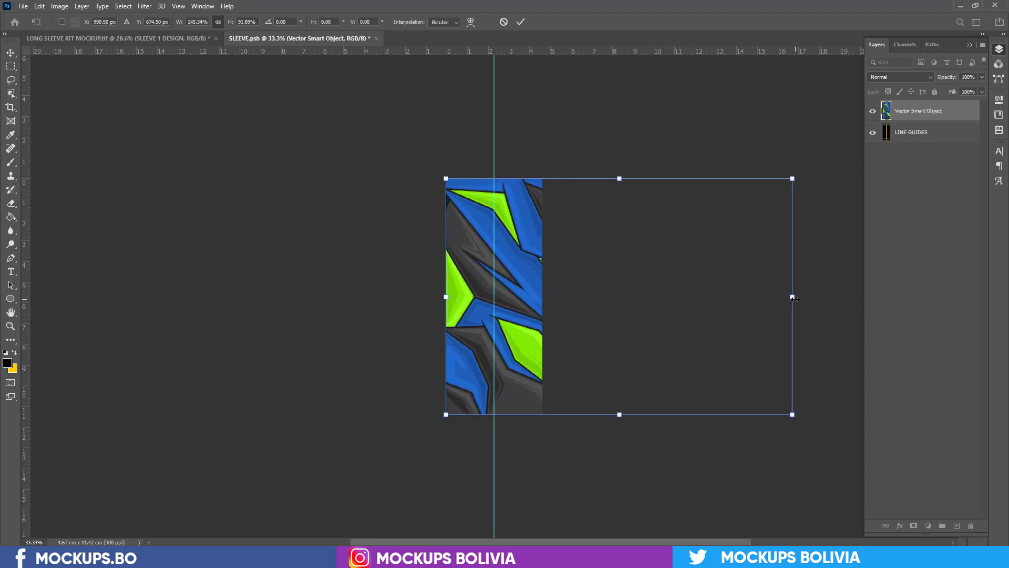
key("Return")
- Crop SLEEVE.psb to its current canvas bounds and return to the Move tool
key("c")
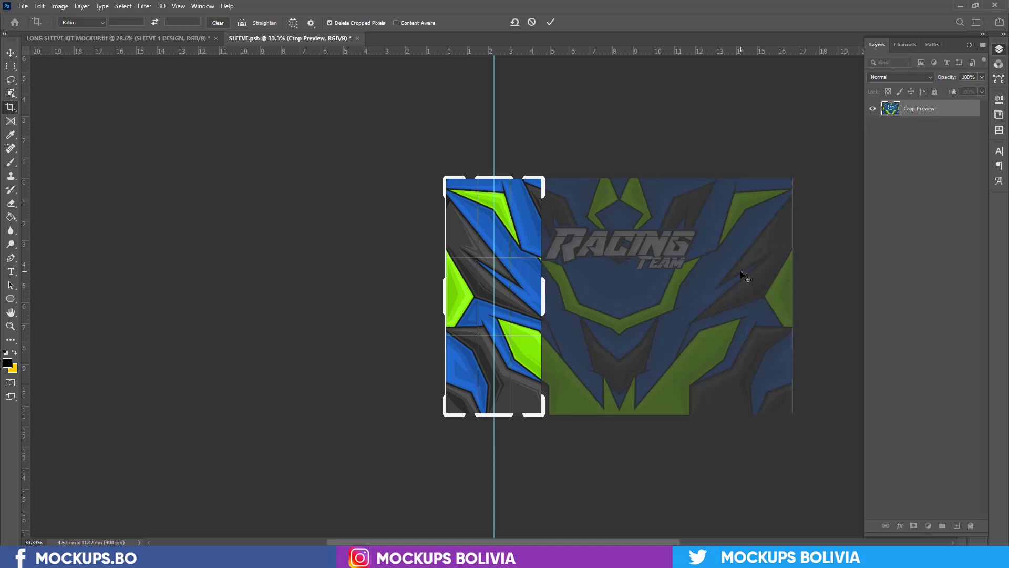
key("Return")
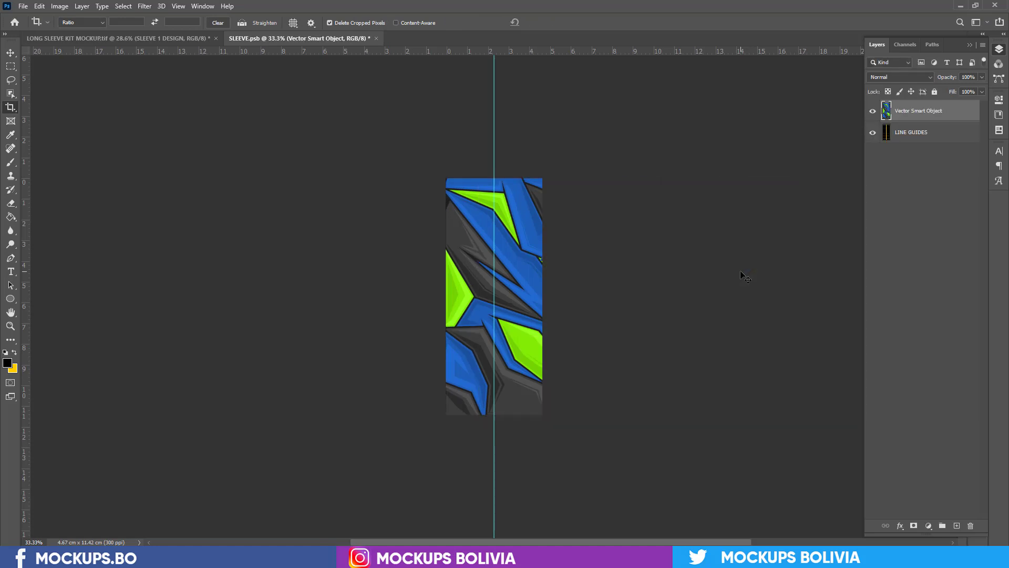
key("v")
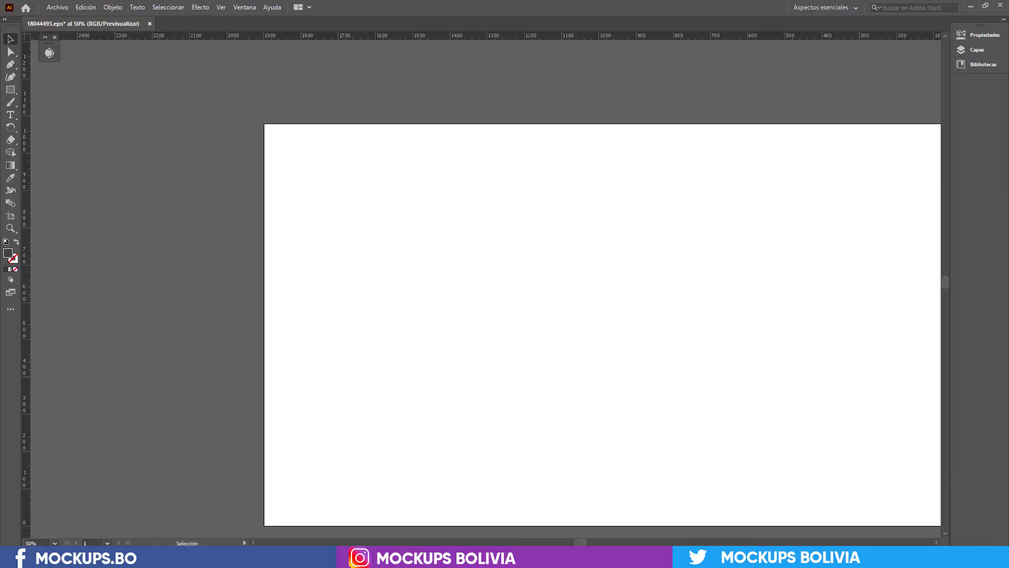
- Switch to Illustrator, paste the jersey artwork, cut the RACING lettering from the front design and return to SLEEVE.psb in Photoshop
key("ctrl+v")
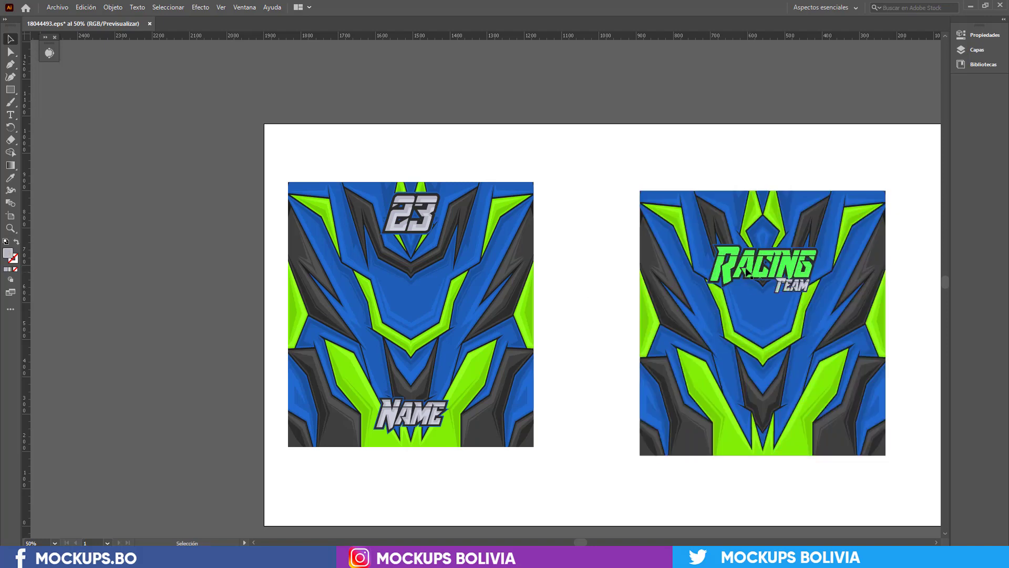
left_click(748, 272)
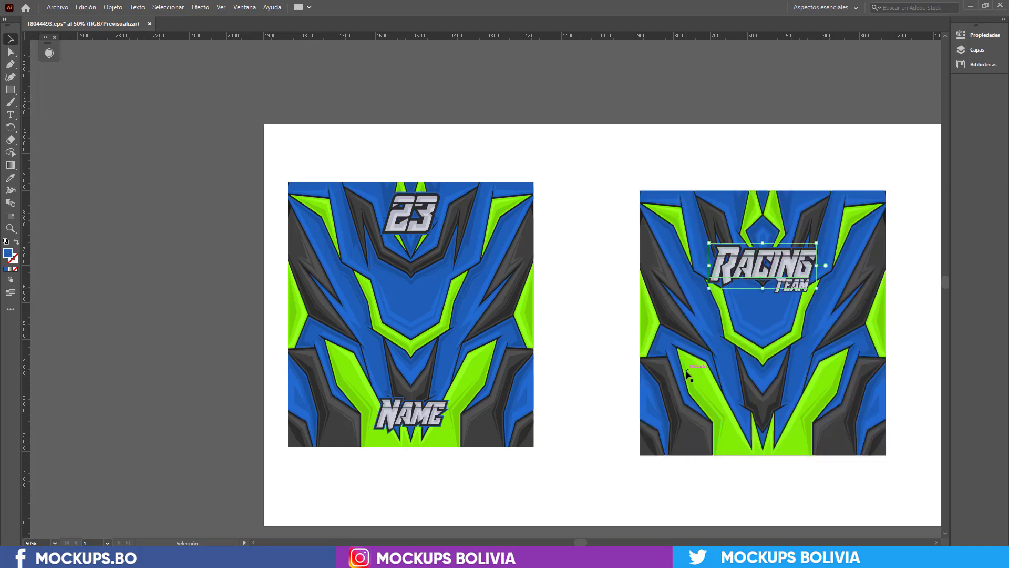
key("Delete")
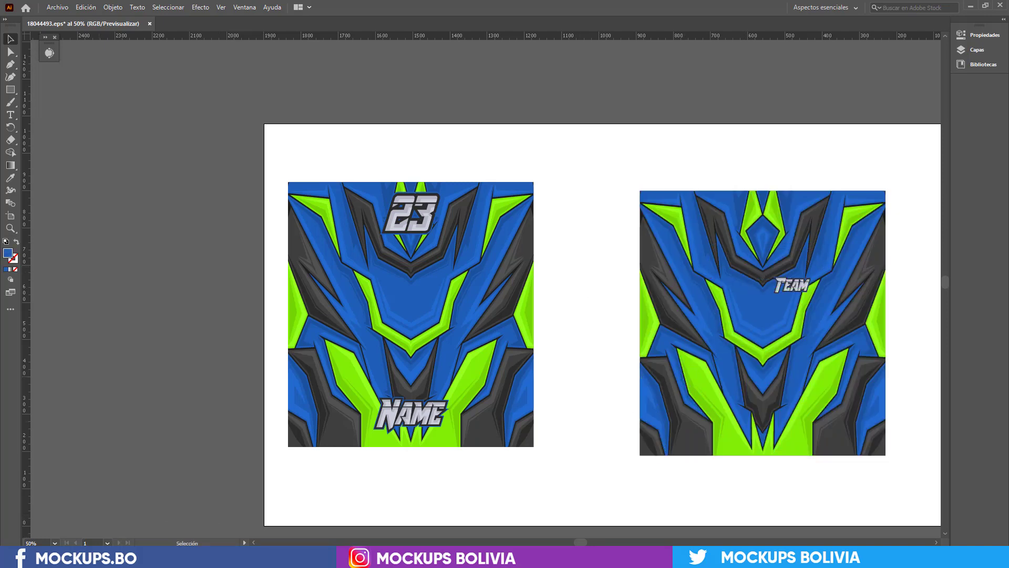
left_click(92, 504)
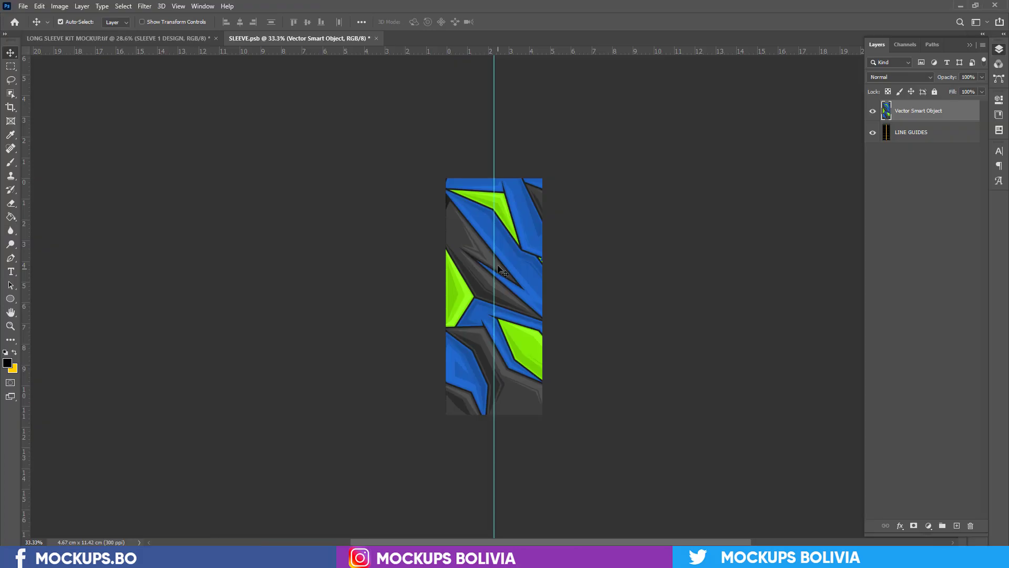
- Paste the RACING lettering into SLEEVE.psb as a smart object and rotate it to about -56.6° so it reads diagonally upward
key("ctrl+v")
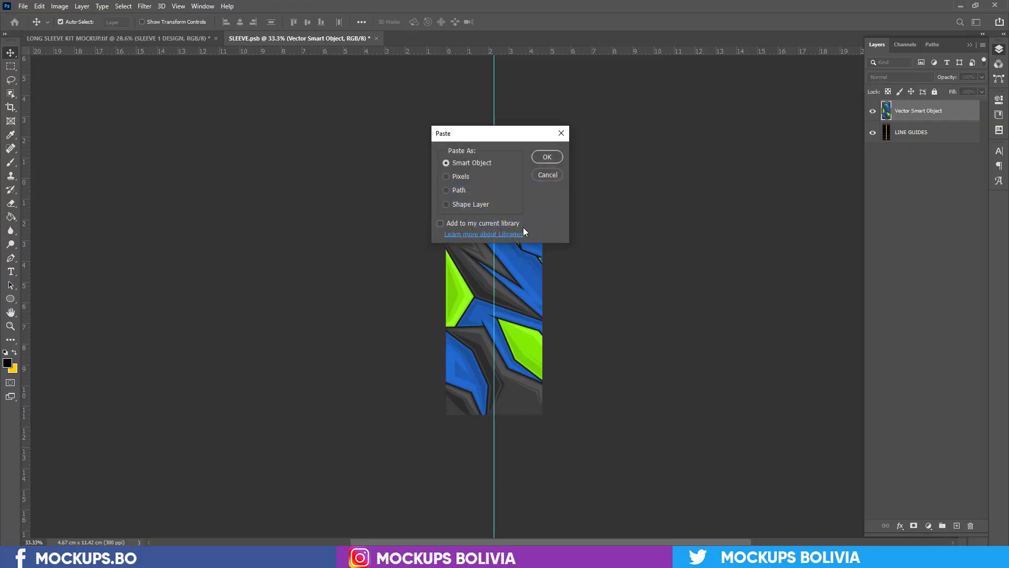
left_click(547, 156)
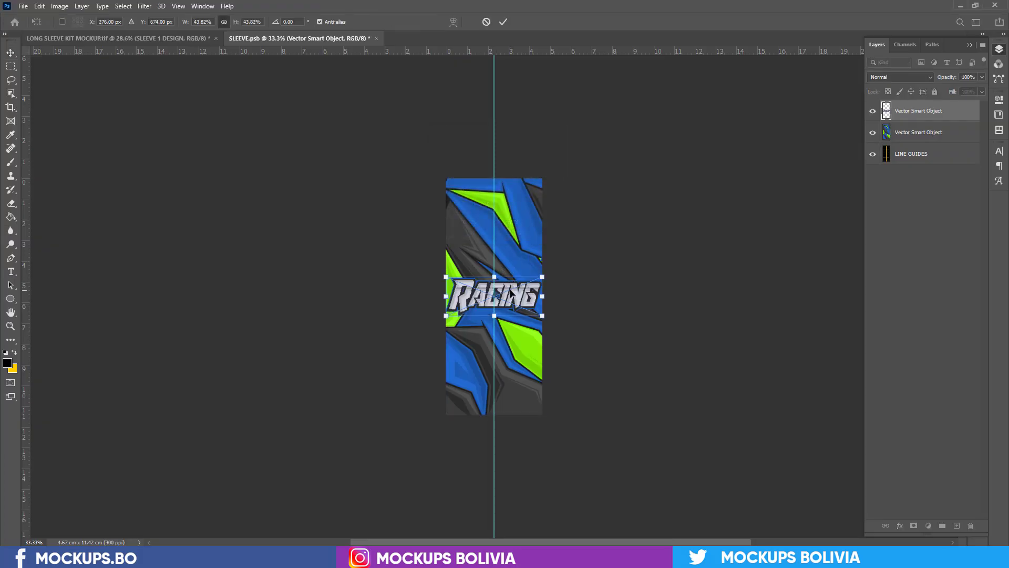
right_click(511, 293)
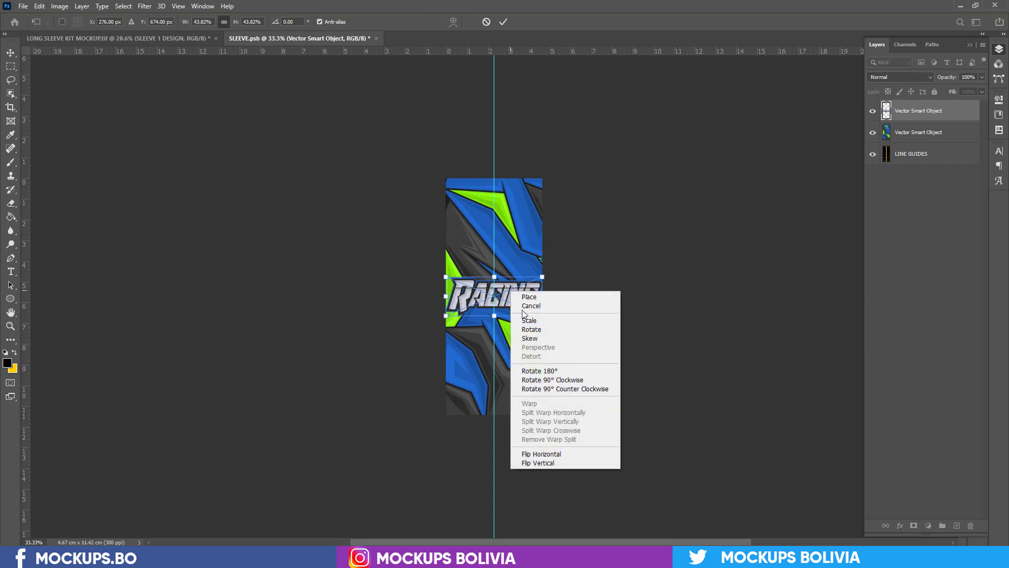
left_click(569, 391)
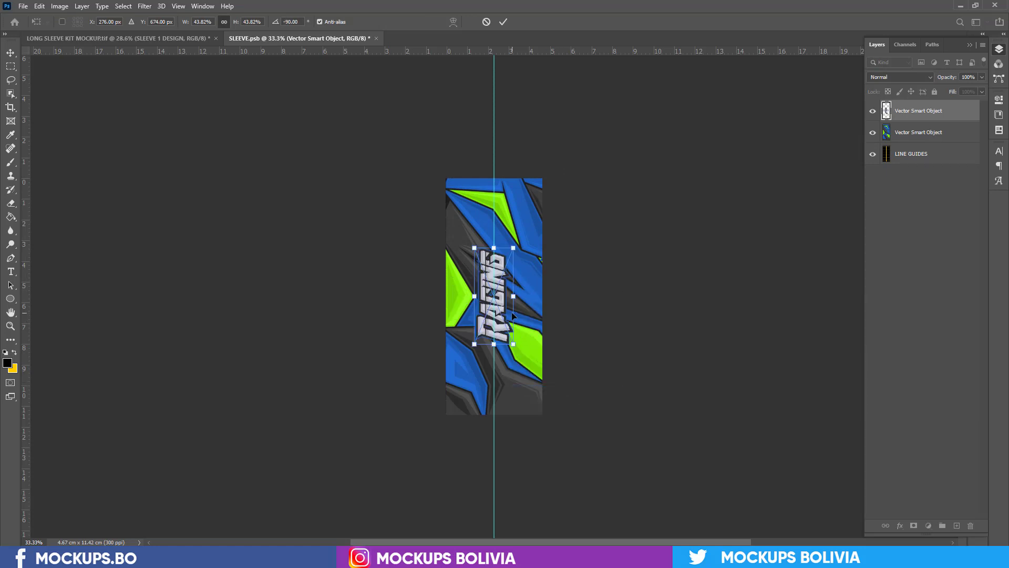
left_click_drag(523, 236, 552, 261)
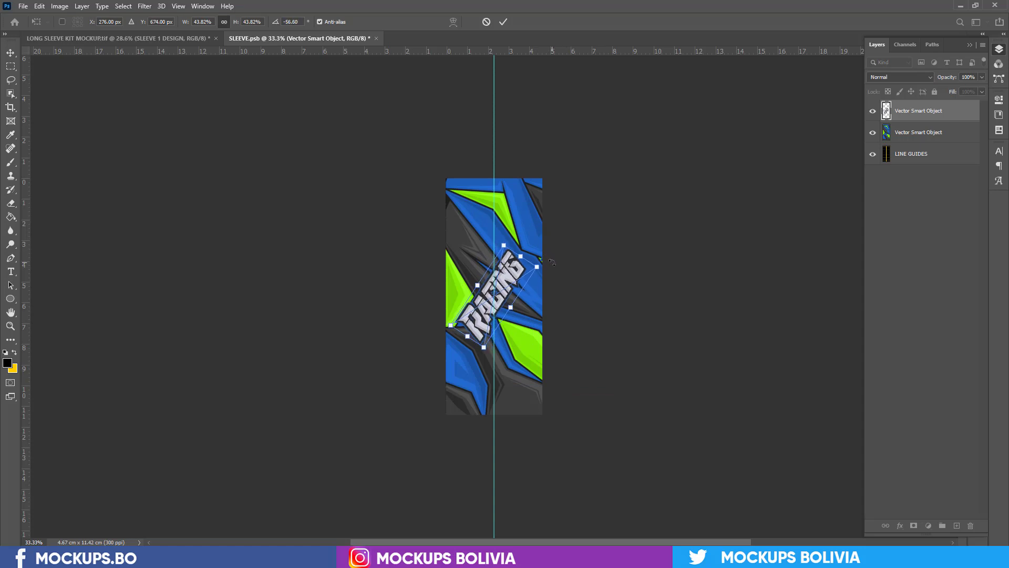
key("Return")
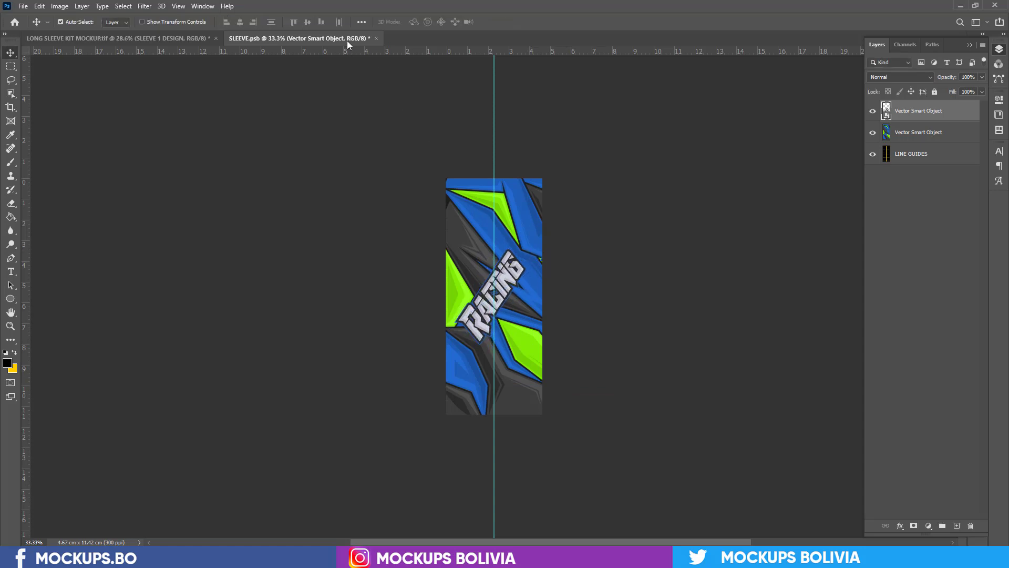
- Float SLEEVE.psb as a small window above the mockup jerseys and collapse the Layers panel to reveal the full mockup
left_click_drag(344, 41, 294, 198)
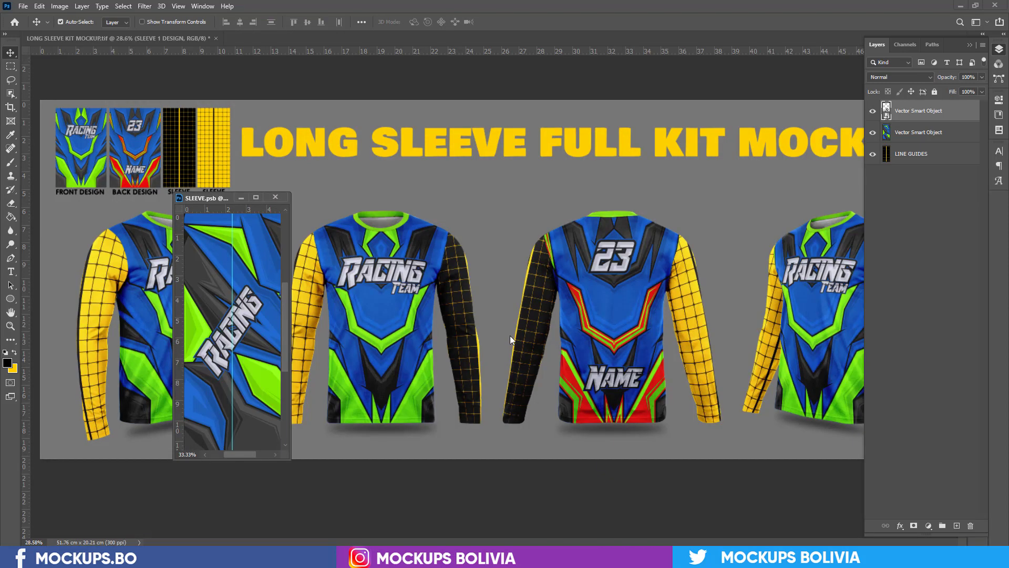
scroll(242, 284, "down", 2)
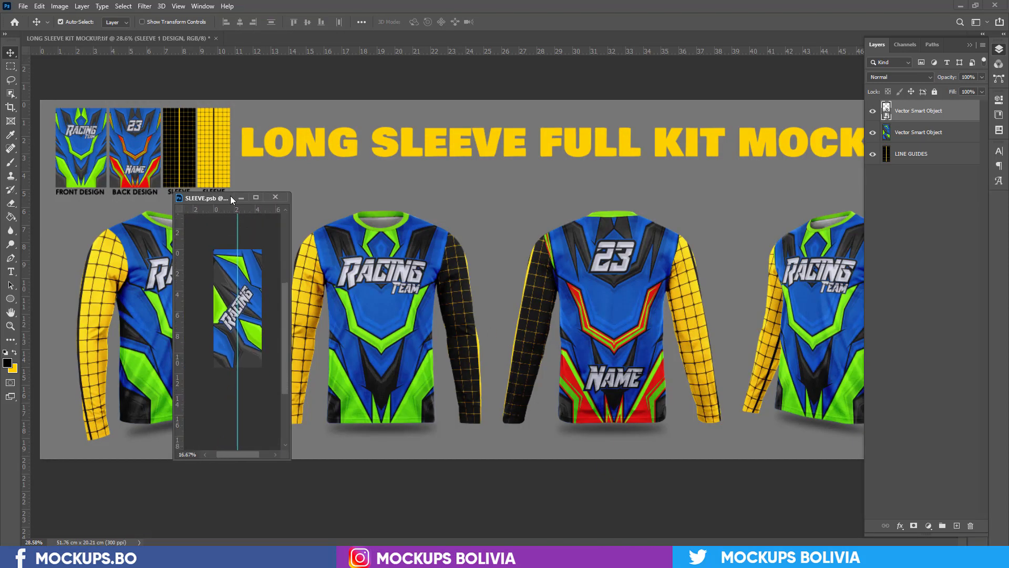
left_click_drag(231, 196, 522, 1)
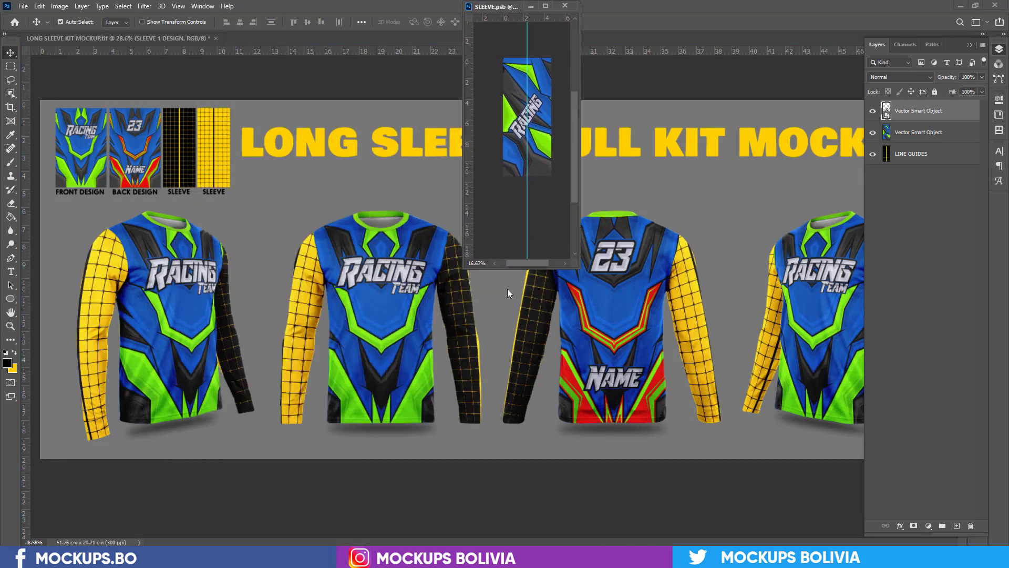
left_click_drag(520, 265, 524, 163)
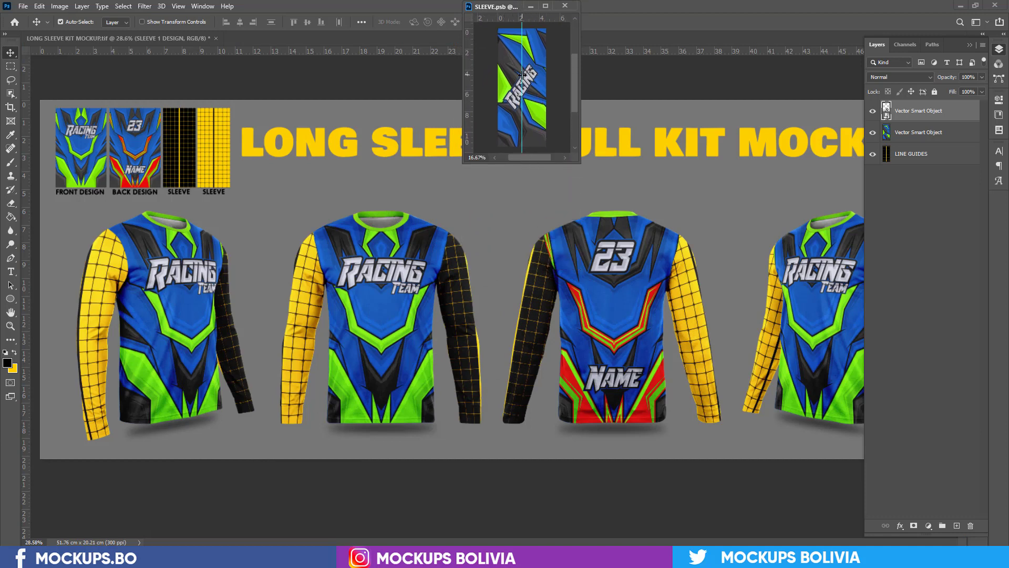
left_click(971, 45)
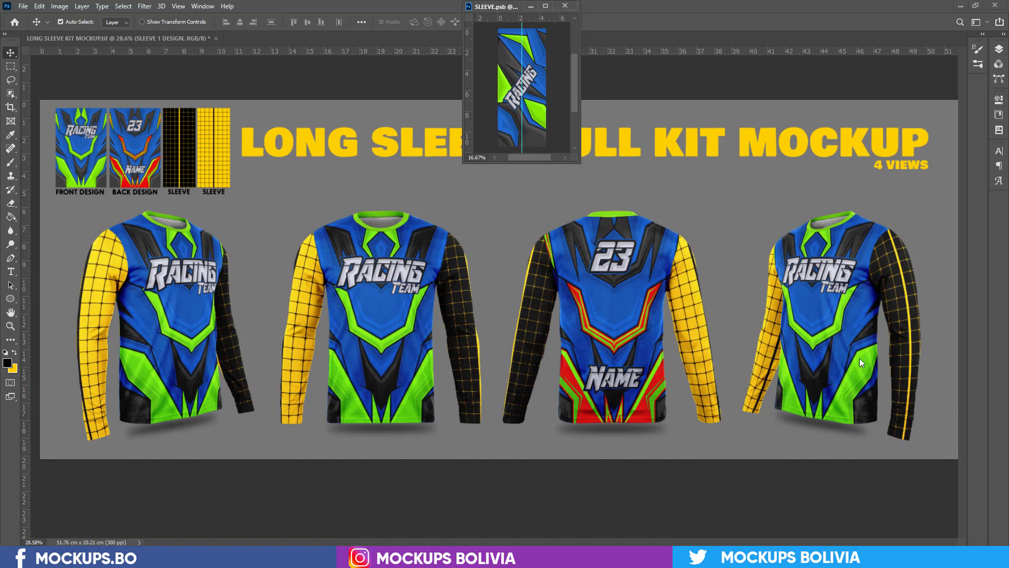
- Save SLEEVE.psb to update the mockup's sleeves, enlarge and move its window to compare the result, and close it
left_click(23, 6)
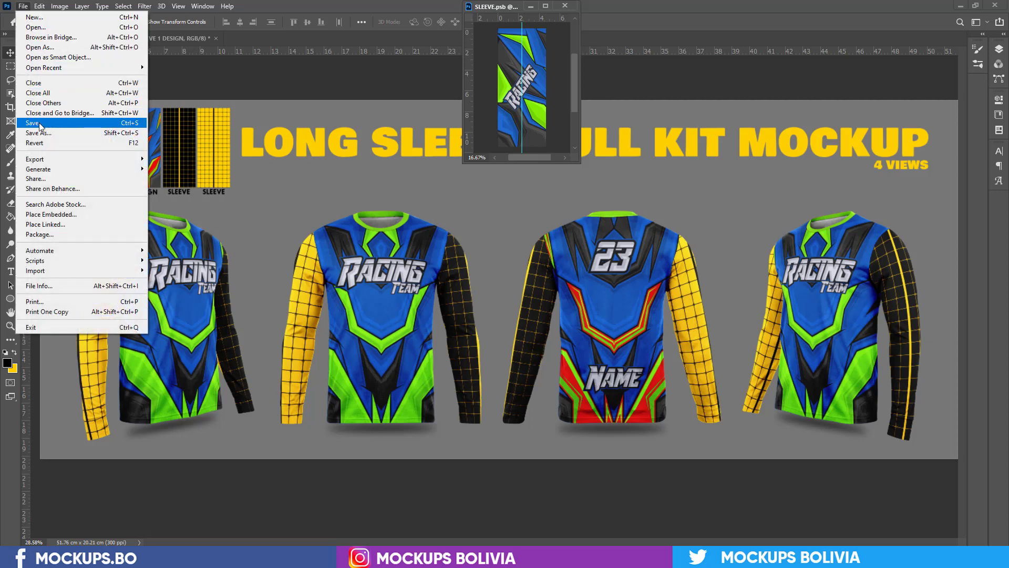
left_click(68, 122)
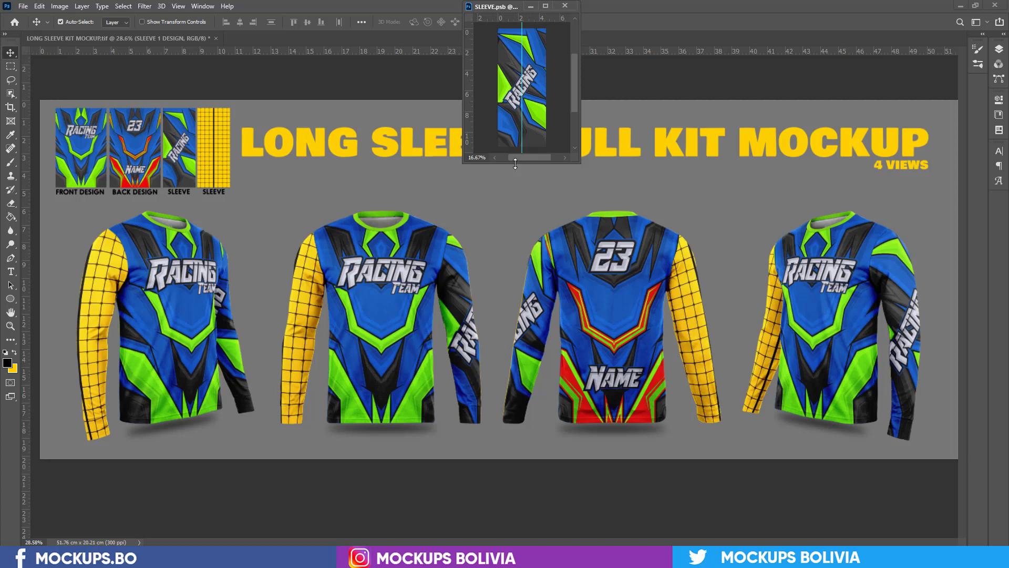
key("ctrl+equal")
key("ctrl+equal")
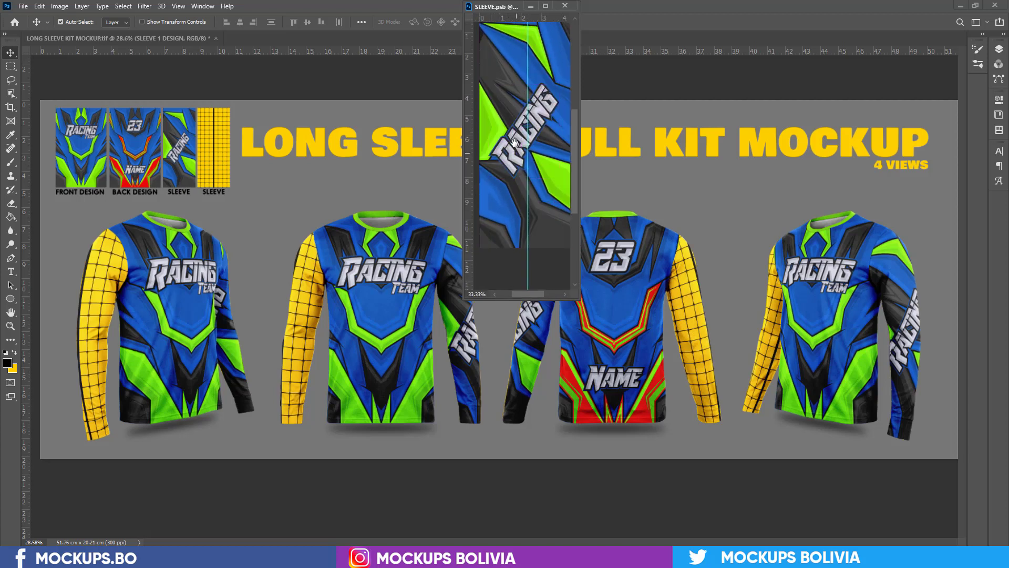
left_click_drag(580, 124, 606, 123)
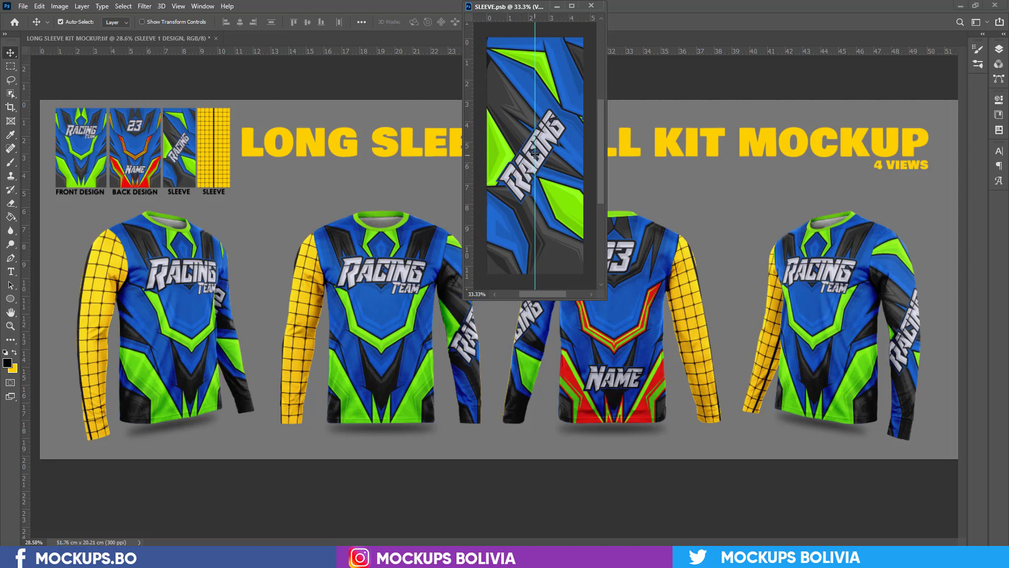
left_click_drag(514, 7, 295, 5)
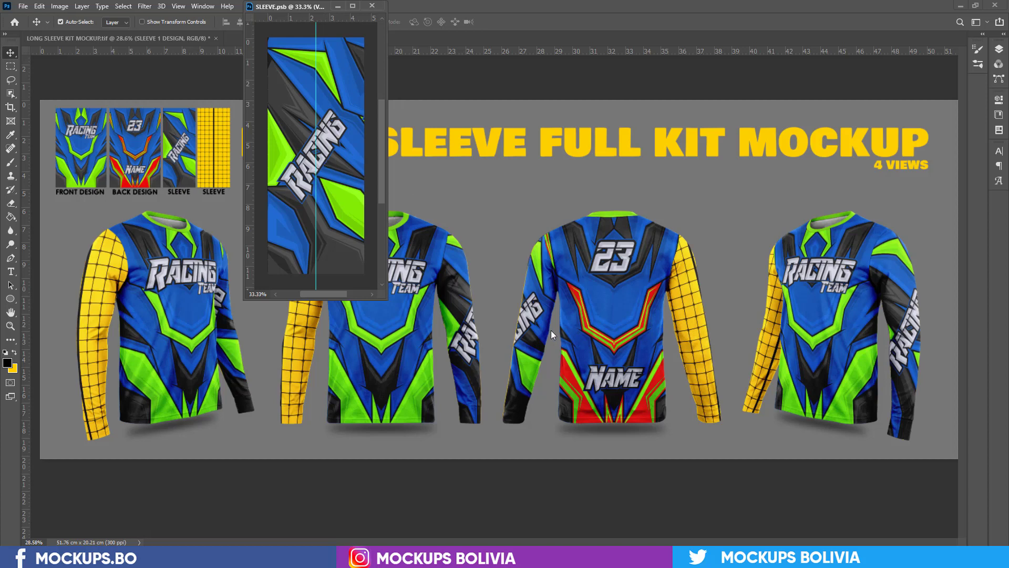
left_click(373, 6)
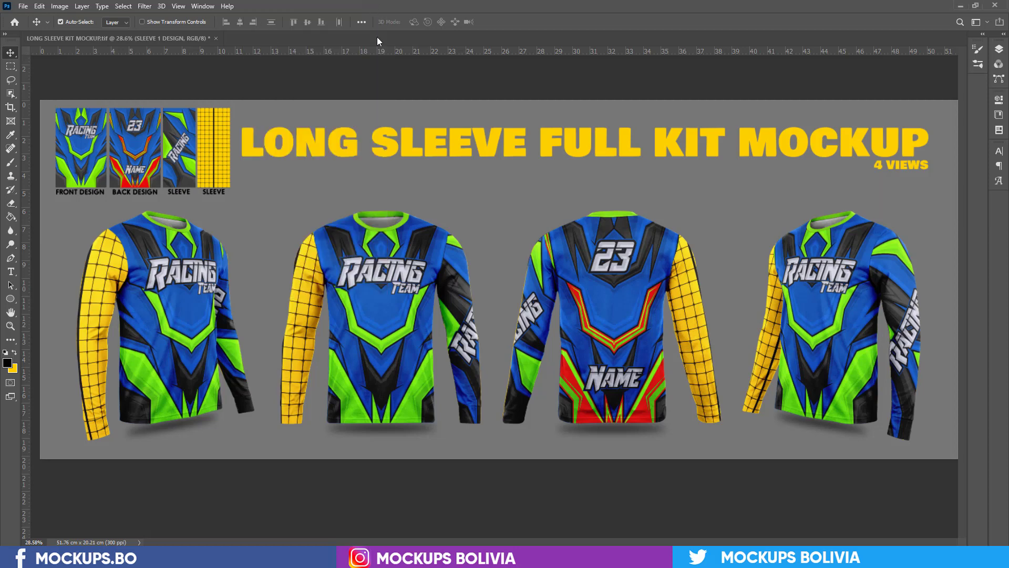
- Show the mockup's layers and expand the MOCKUP, SMARTS and SLEEVES 1 groups
left_click(999, 48)
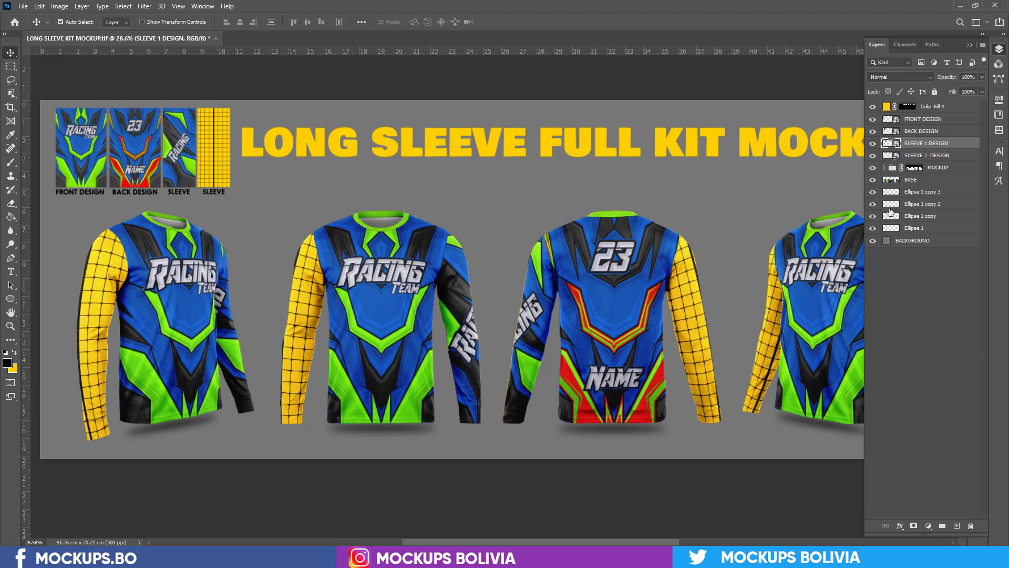
left_click(886, 168)
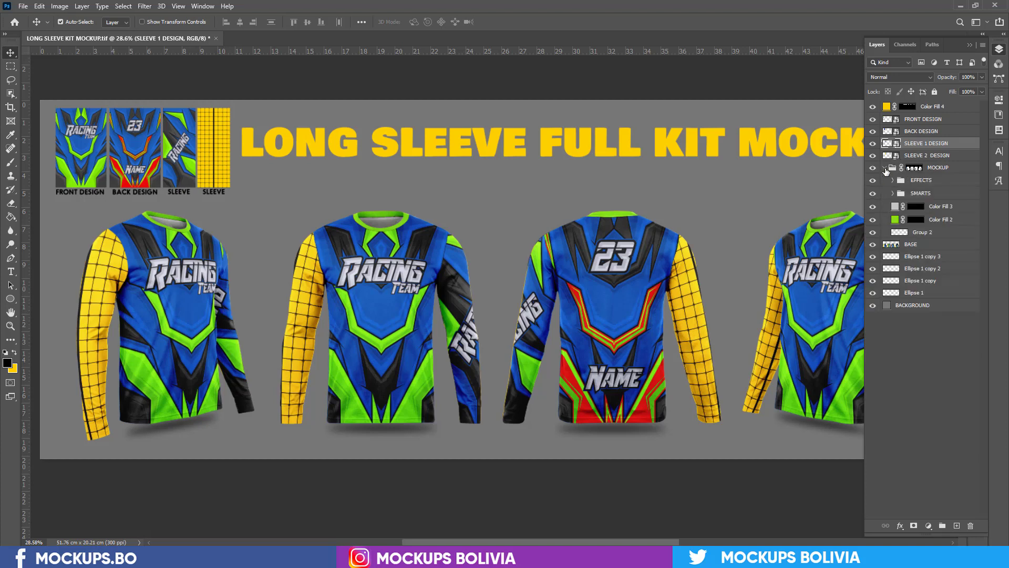
left_click(893, 194)
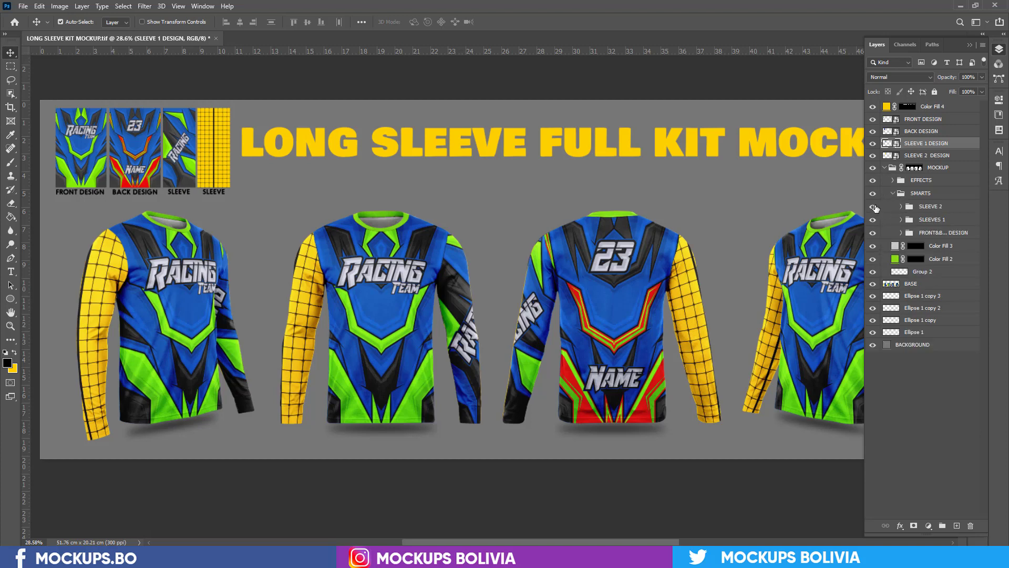
left_click(901, 219)
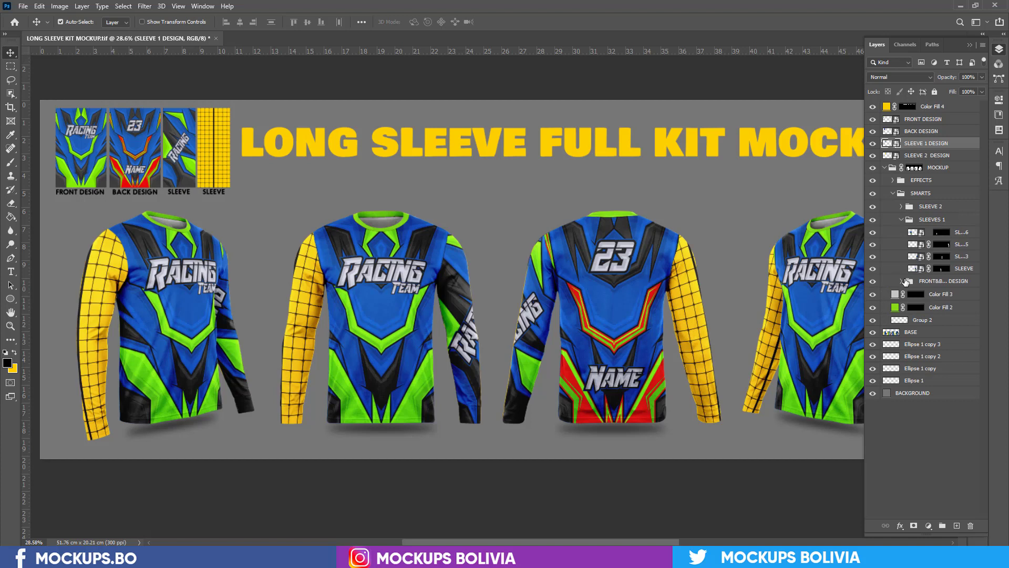
- Hide and show individual sleeve layers in the SLEEVES 1 group to identify which jersey view each one covers
left_click(873, 269)
left_click(873, 268)
left_click(873, 256)
left_click(873, 256)
left_click(873, 233)
left_click(873, 233)
- Open the smart object contents of the SLEEVE copy 6 layer to check the sleeve artwork, and close them again
left_click(943, 234)
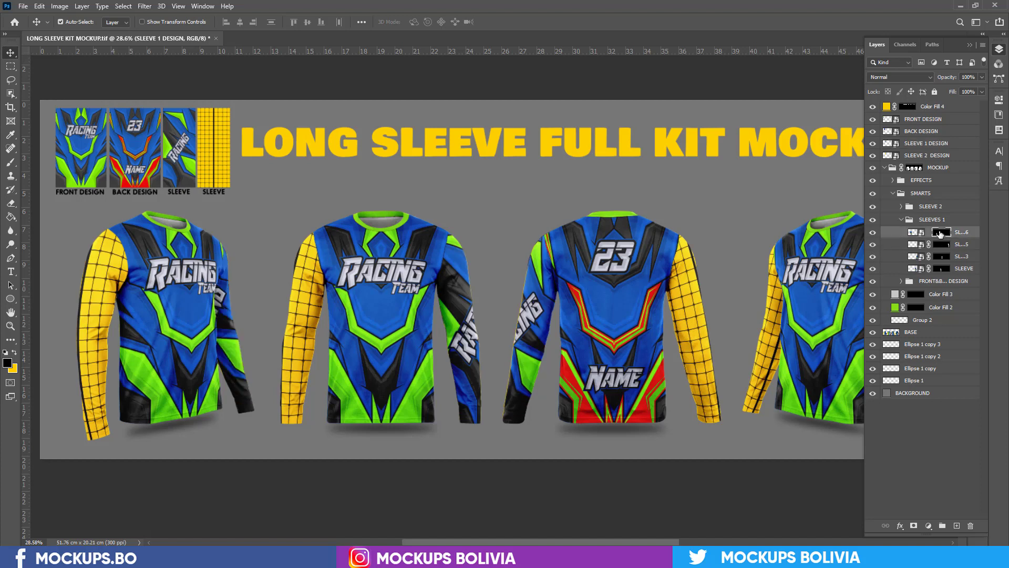
left_click(922, 235)
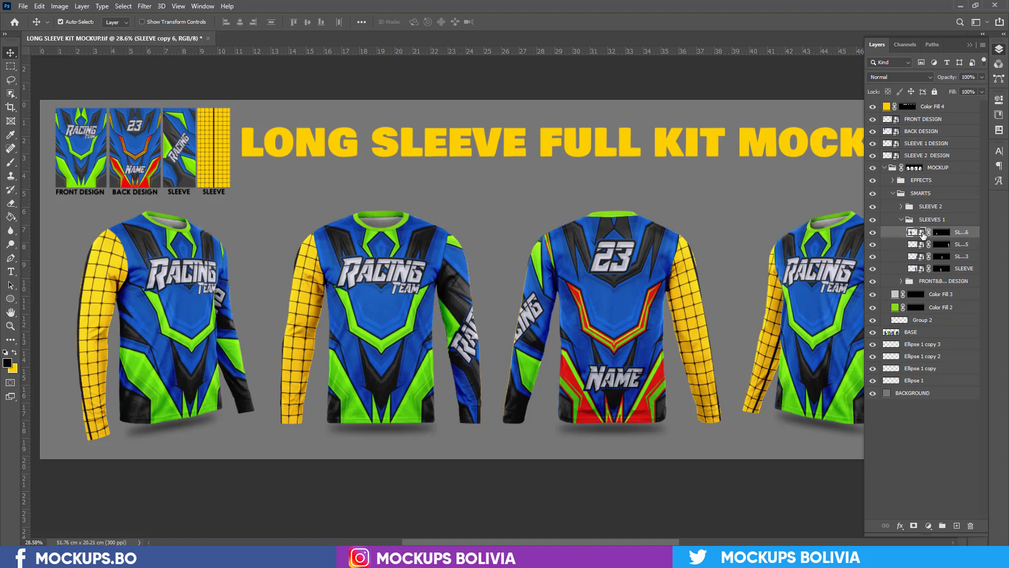
double_click(923, 235)
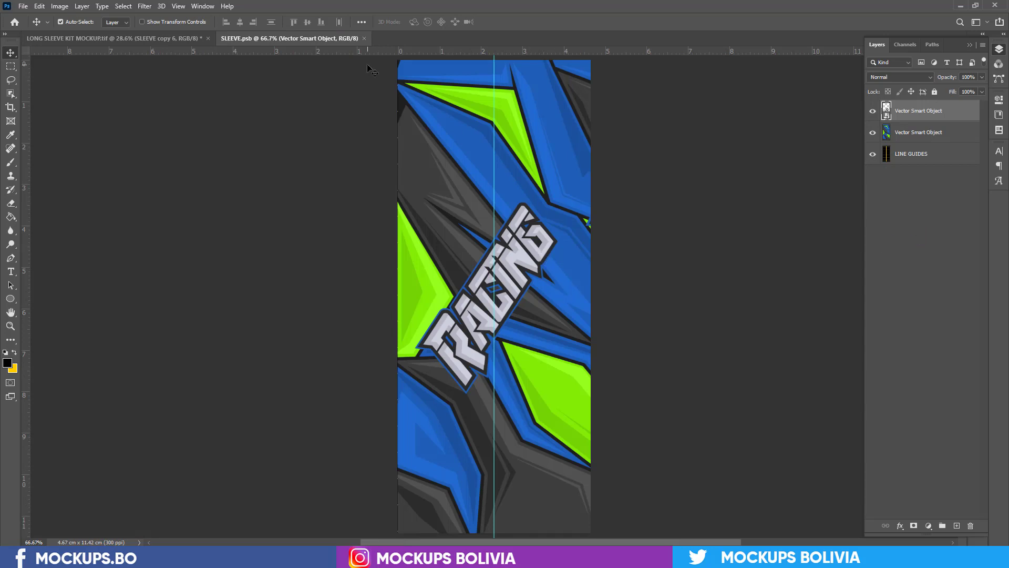
left_click(365, 38)
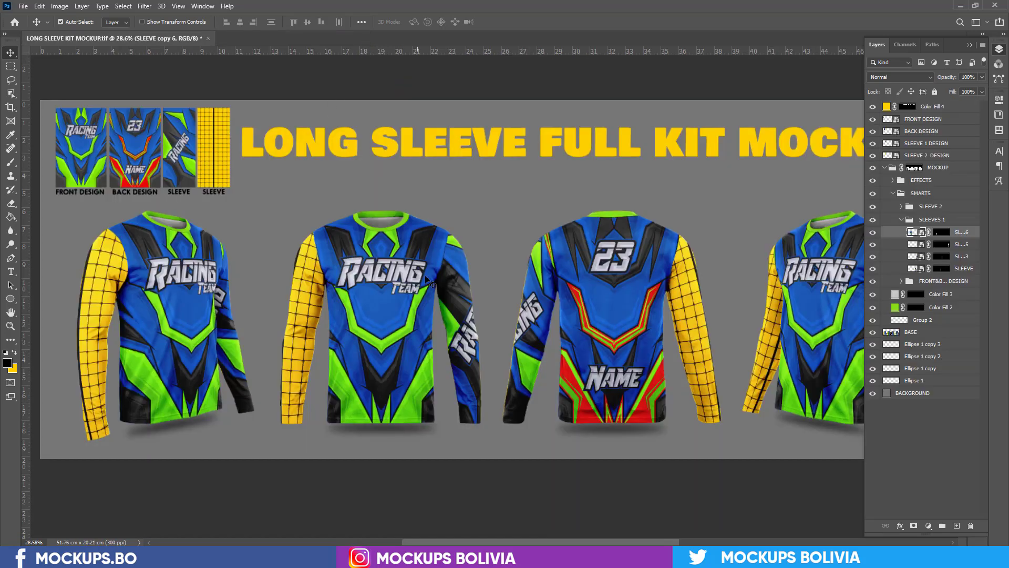
- Collapse the SLEEVES 1, SMARTS and MOCKUP groups and open the contents of the SLEEVE 2 DESIGN smart object
left_click(901, 219)
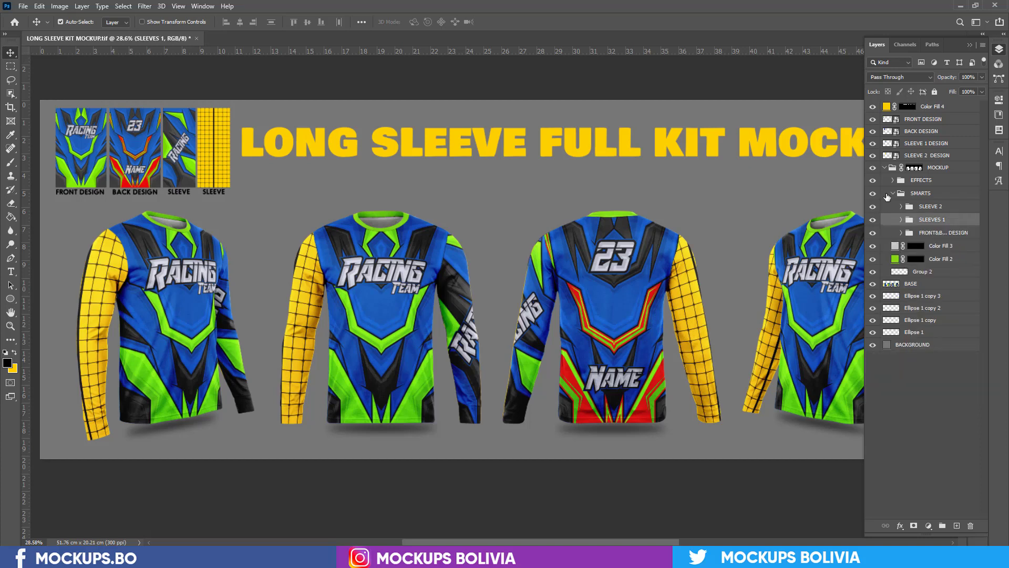
left_click(893, 193)
left_click(884, 168)
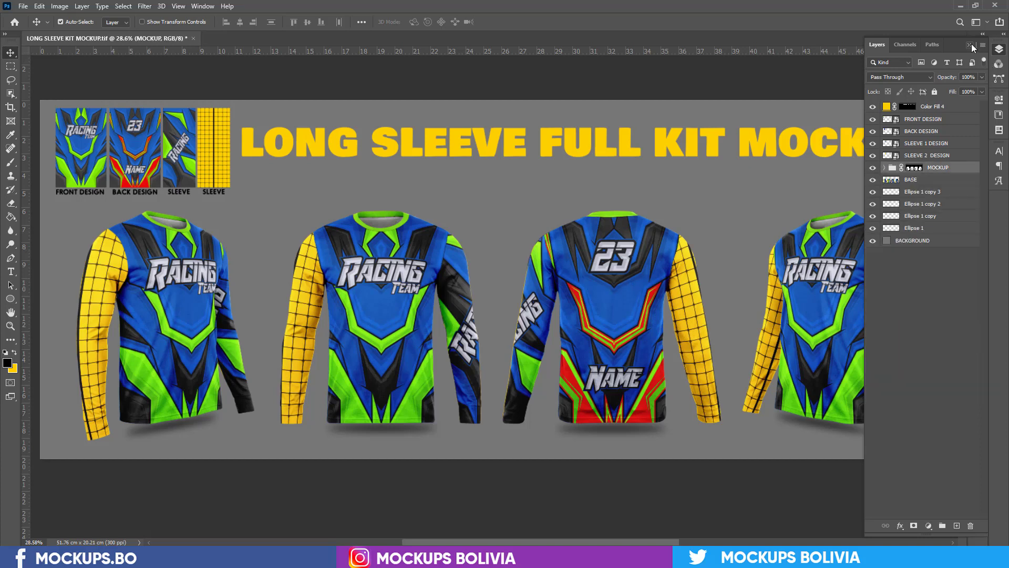
left_click(220, 145)
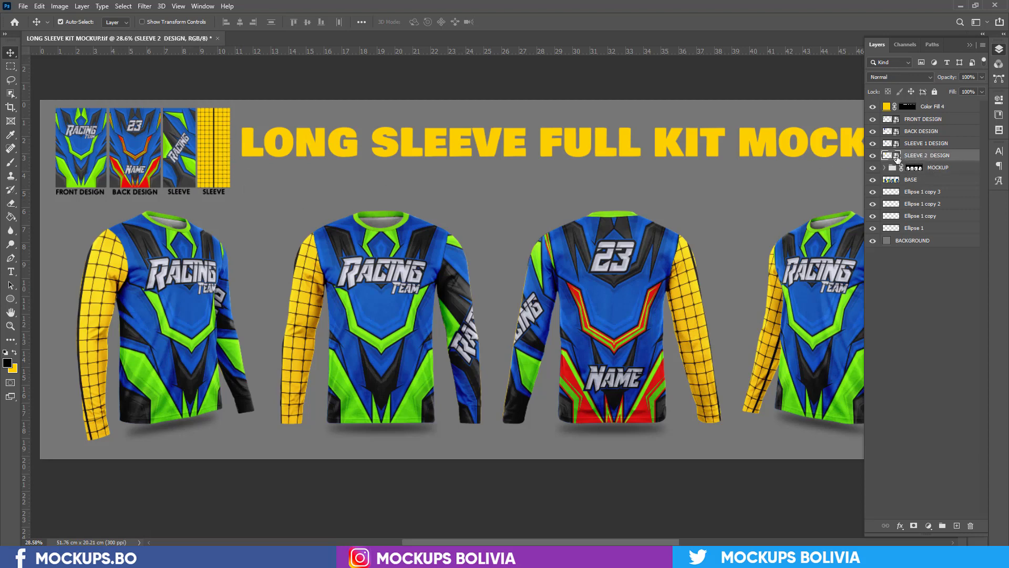
double_click(898, 157)
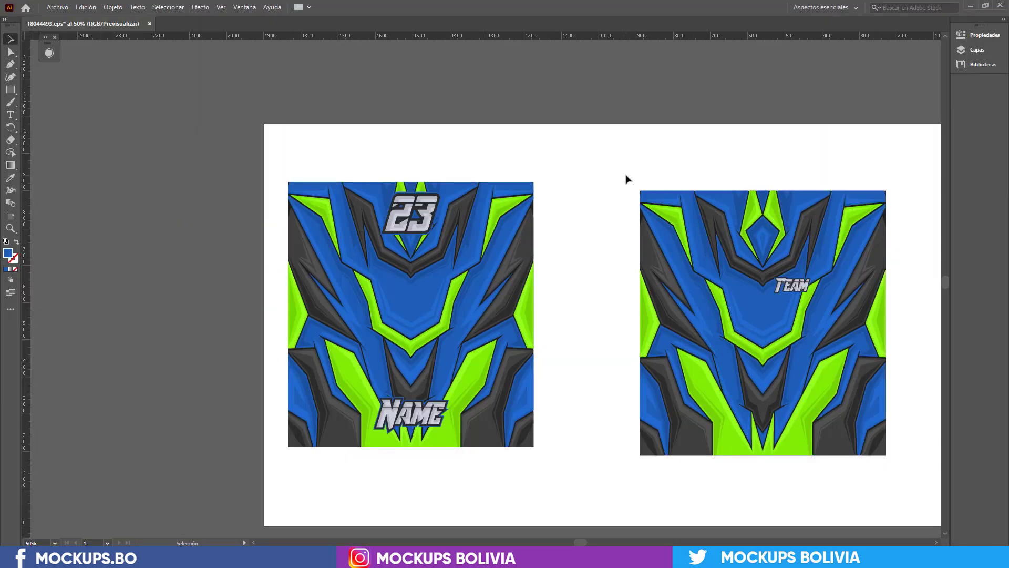
- Switch to Illustrator, delete the TEAM lettering from the front jersey artwork and copy the remaining design
left_click_drag(626, 175, 905, 482)
left_click(906, 323)
left_click(791, 285)
key("Delete")
left_click_drag(602, 171, 915, 466)
key("Delete")
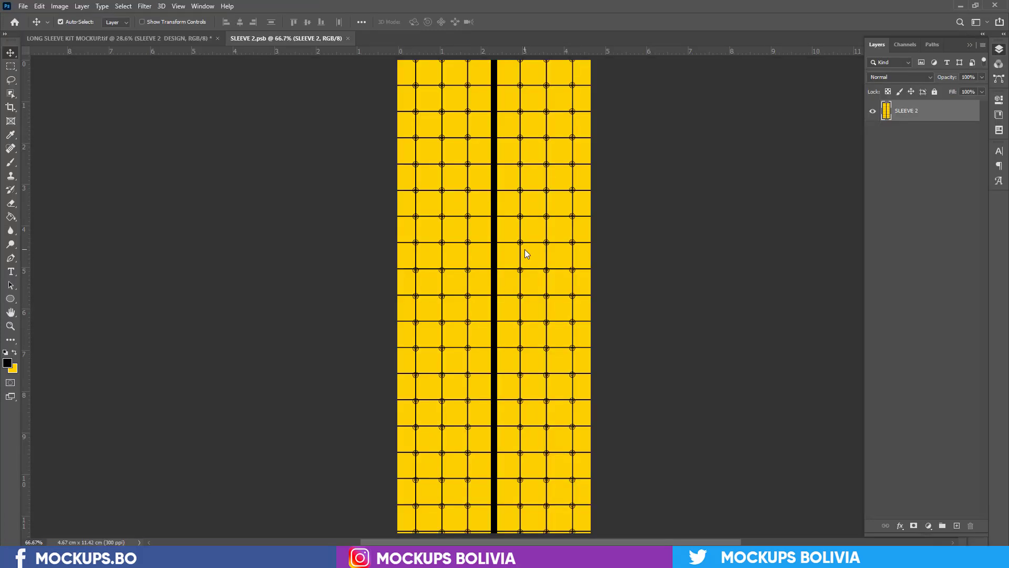
- Paste the design into SLEEVE 2.psb as a smart object and enlarge it to 10.60 × 11.42 cm to fill the canvas height
key("ctrl+v")
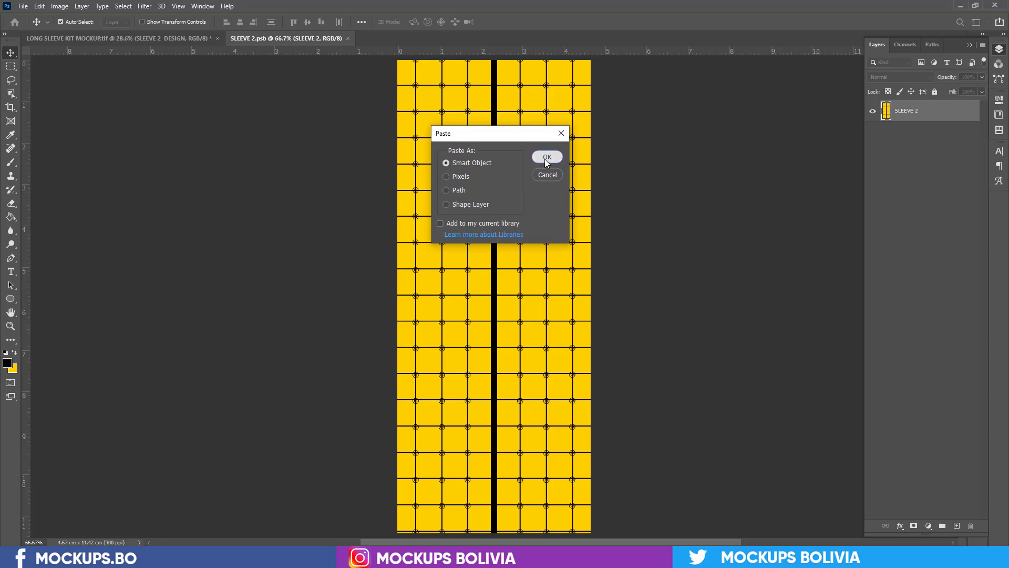
left_click(547, 157)
key("ctrl+minus")
left_click_drag(507, 214, 510, 151)
left_click_drag(508, 321, 514, 380)
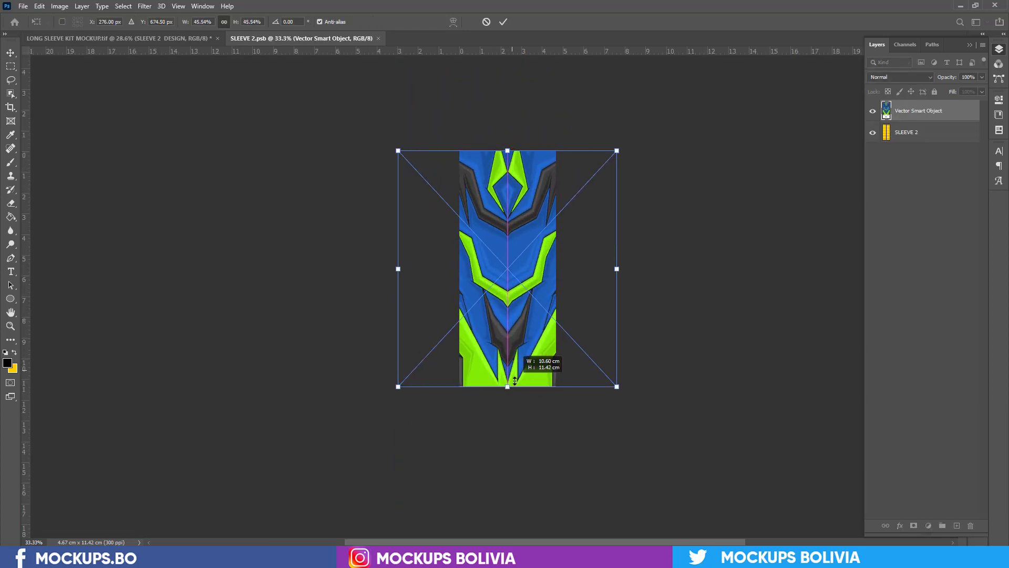
key("Return")
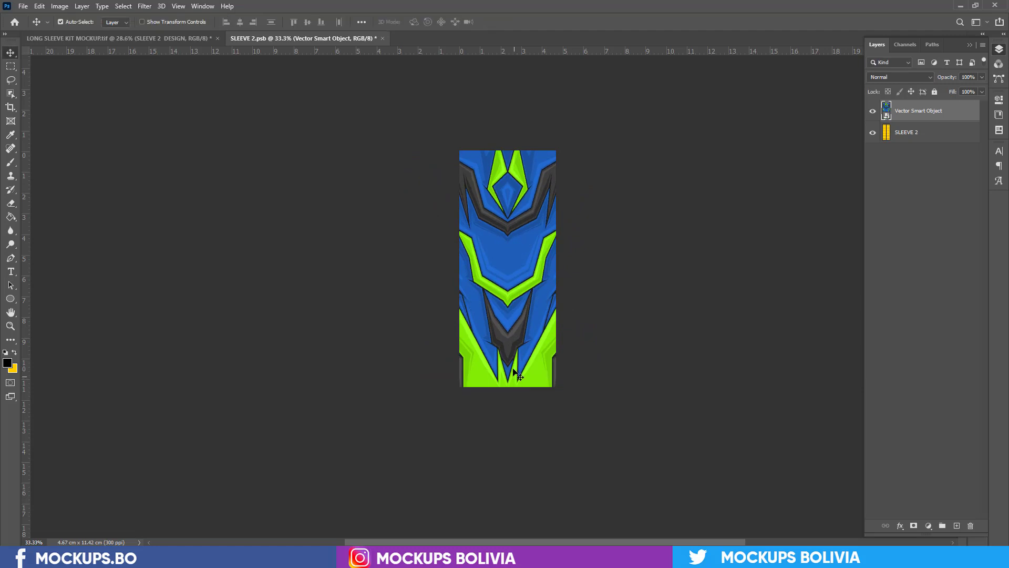
- Rasterize the pasted sleeve artwork layer and crop it to the canvas bounds
key("e")
left_click(519, 239)
left_click(495, 215)
key("c")
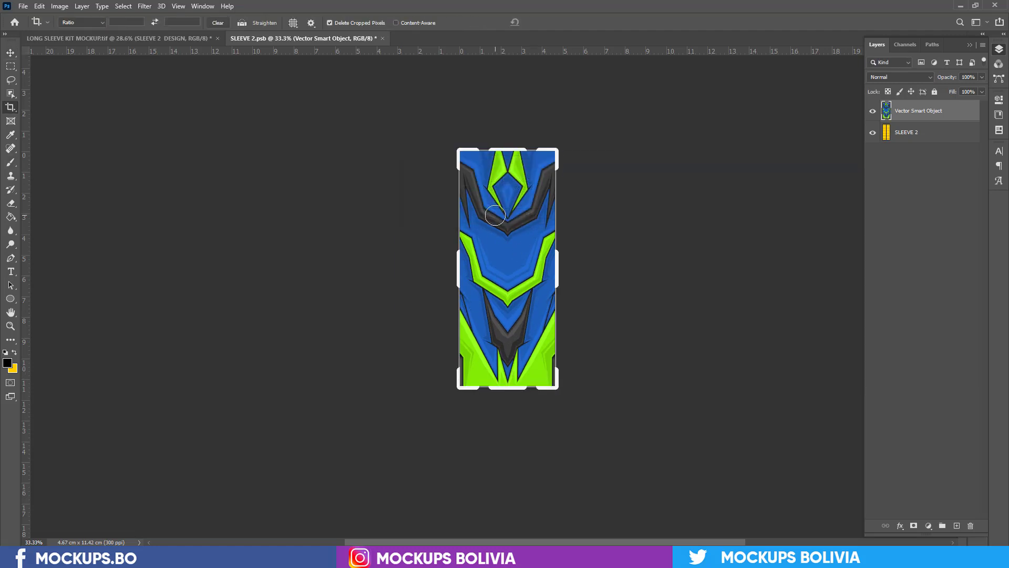
key("Return")
key("v")
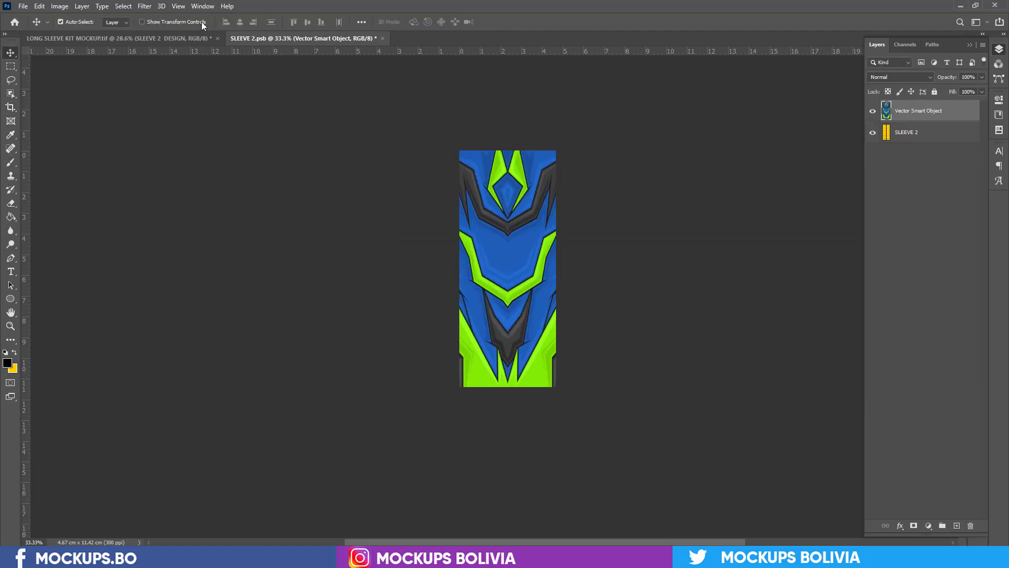
- Invert the sleeve artwork's colours, save SLEEVE 2.psb and return to the mockup document
key("ctrl+i")
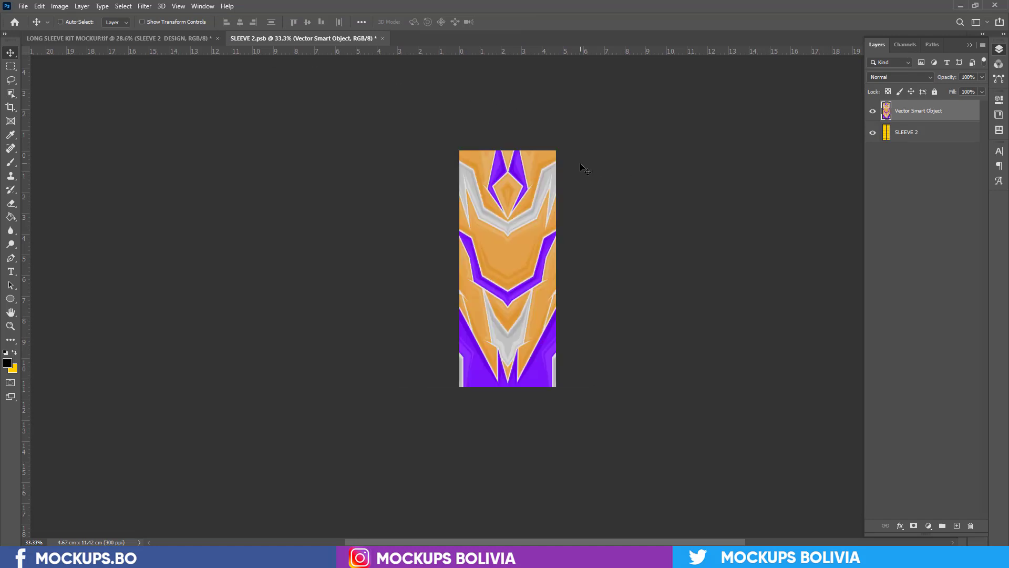
key("ctrl+s")
left_click(193, 39)
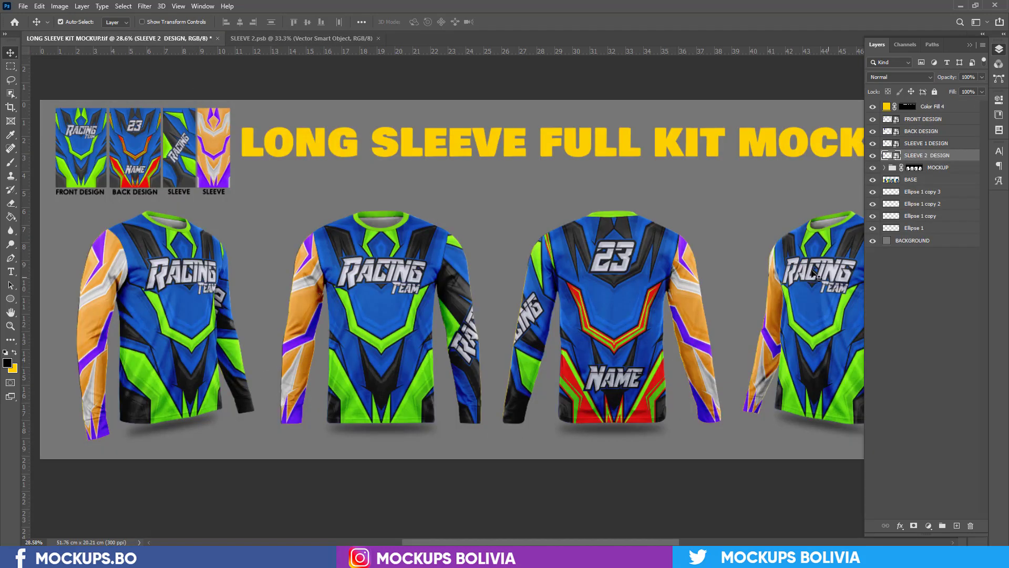
- Nudge the second sleeve design's preview horizontally to adjust its gap beside the first sleeve preview
left_click(971, 46)
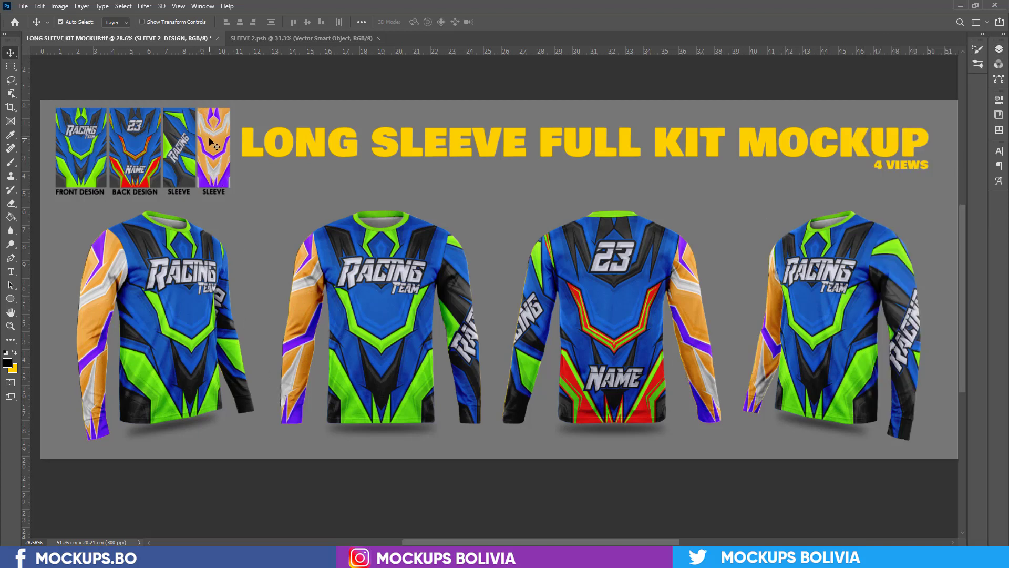
key("shift+Right")
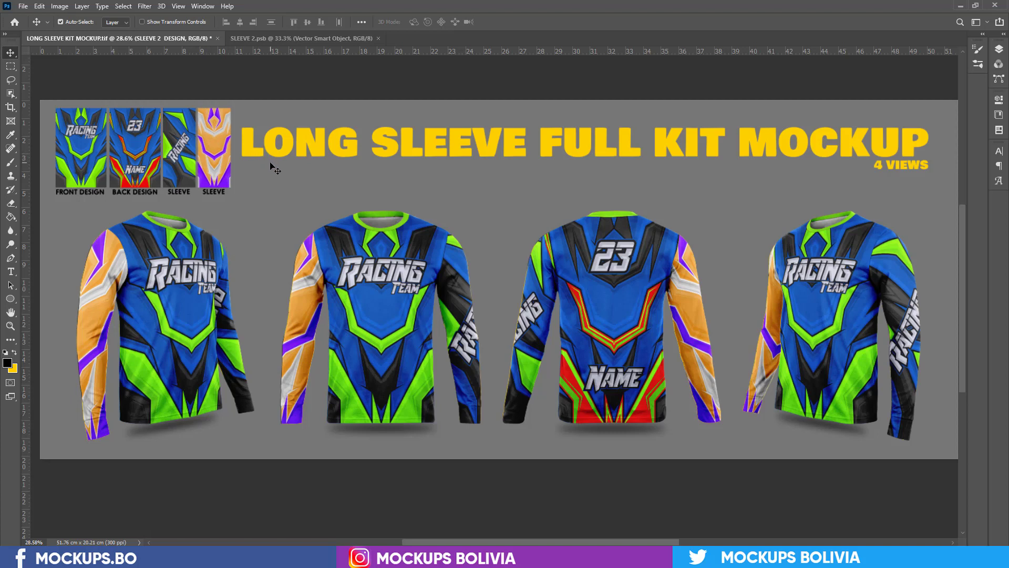
key("shift+Left")
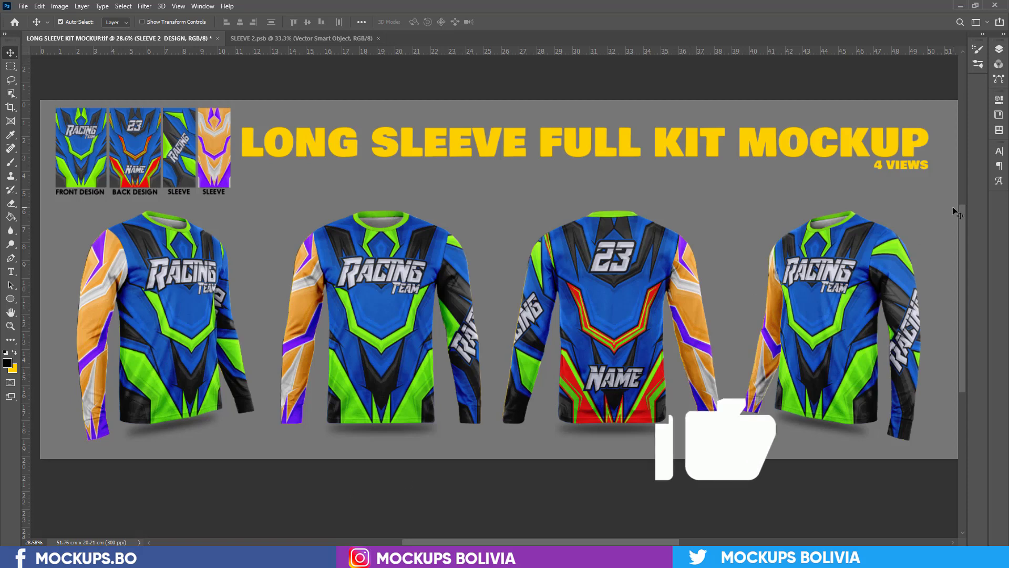
- Expand the MOCKUP group and rename its Color Fill 2 layer as COLLAR and Color Fill 3 as INNER
left_click(996, 50)
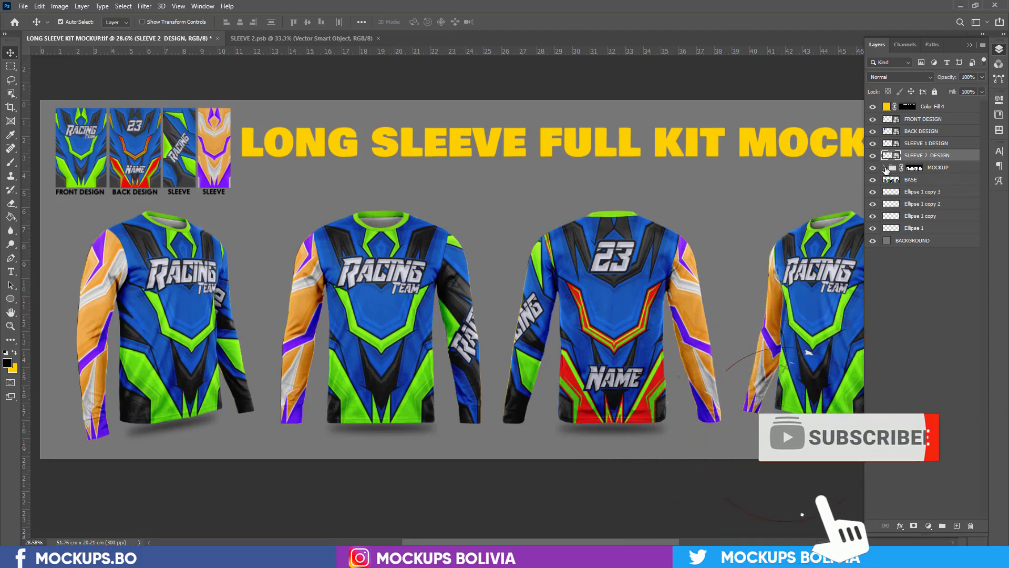
left_click(884, 167)
double_click(941, 219)
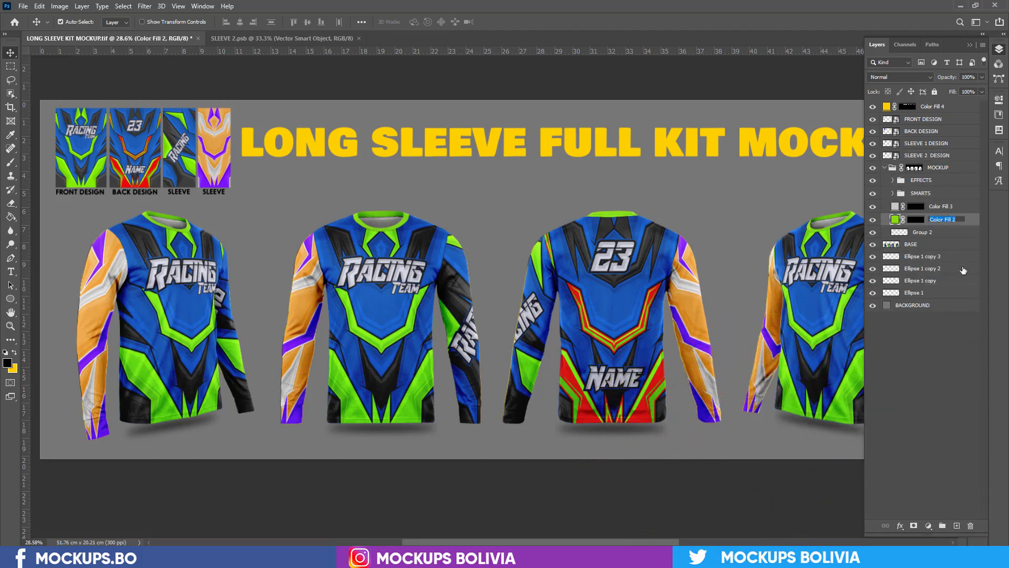
type("COLLAR")
key("Return")
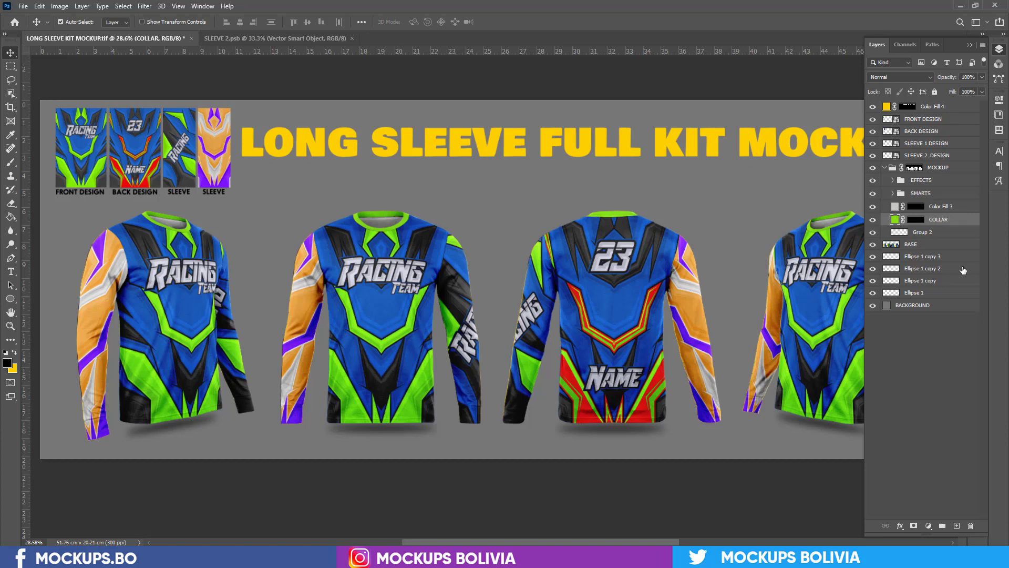
double_click(946, 206)
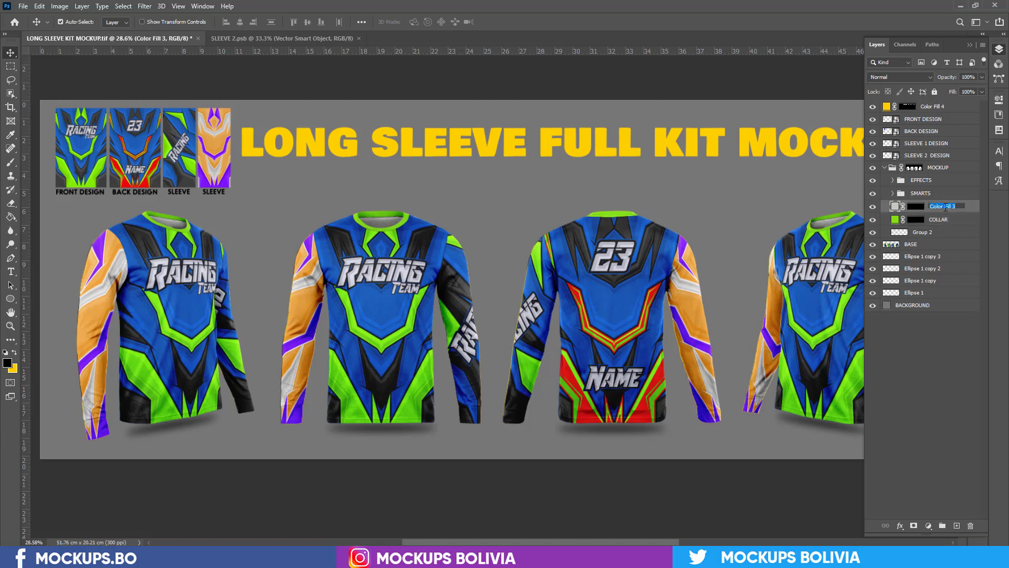
type("INNER")
key("Return")
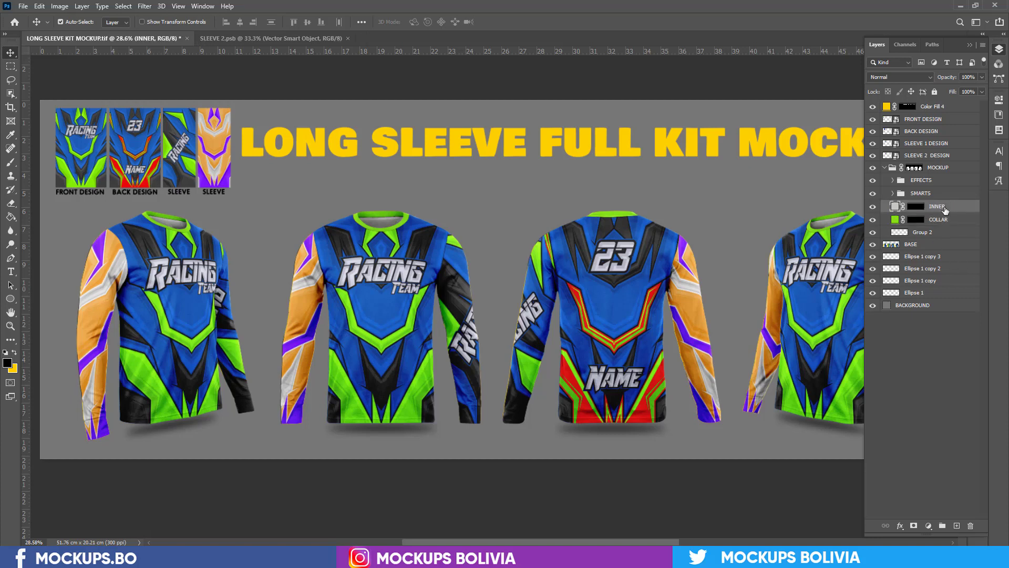
- Hide and show the INNER layer to identify which part of the jerseys it colours
left_click(874, 208)
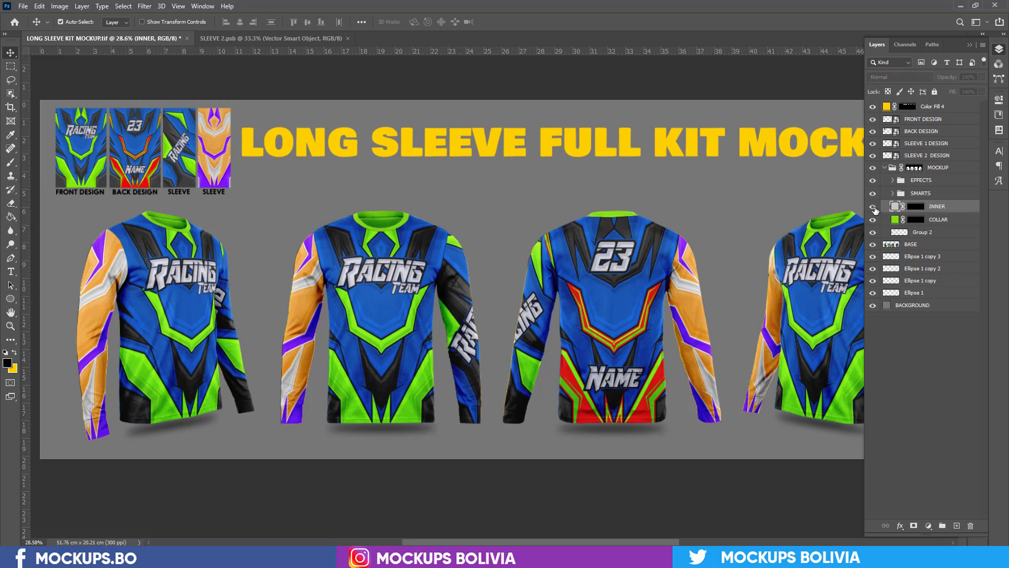
left_click(873, 208)
left_click(873, 209)
left_click(874, 208)
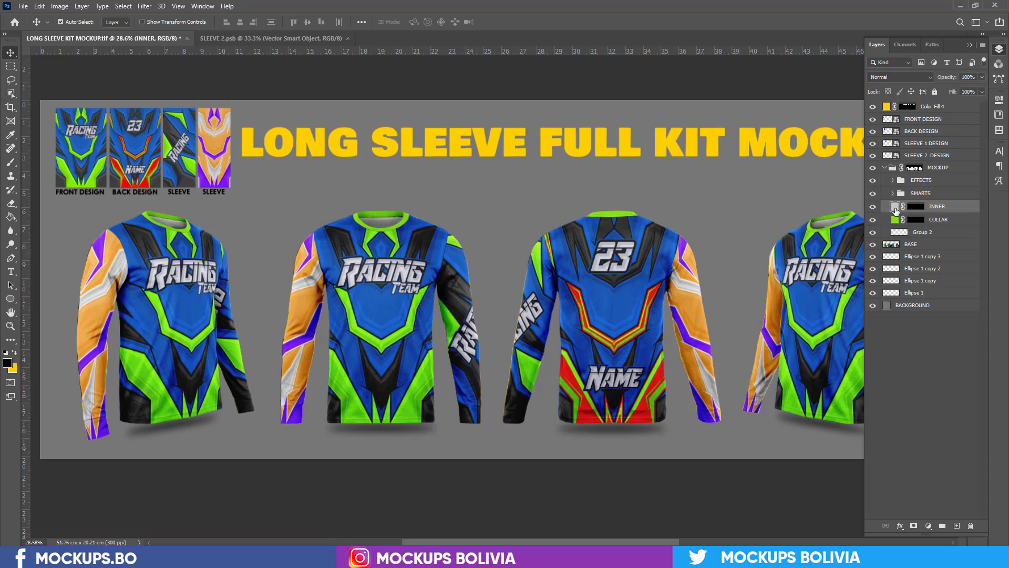
- Try the title's yellow as the fill colour of the INNER layer
double_click(895, 208)
left_click_drag(819, 171, 647, 385)
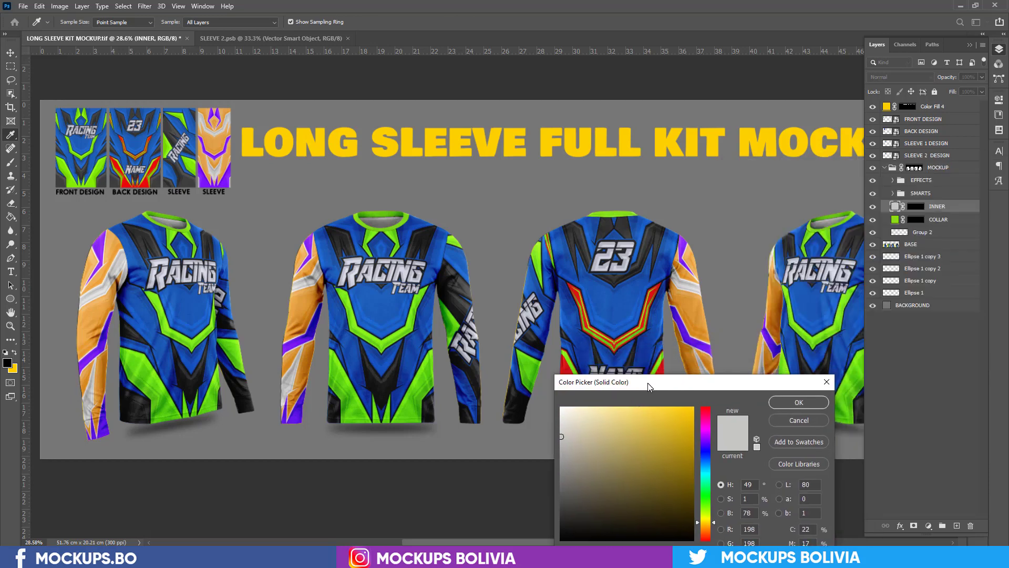
left_click(603, 147)
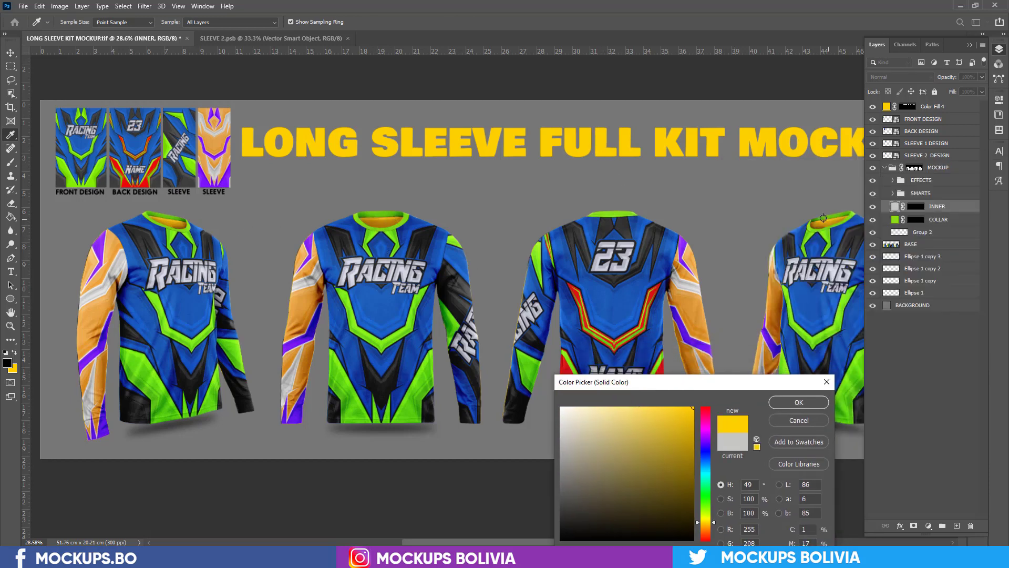
left_click(799, 420)
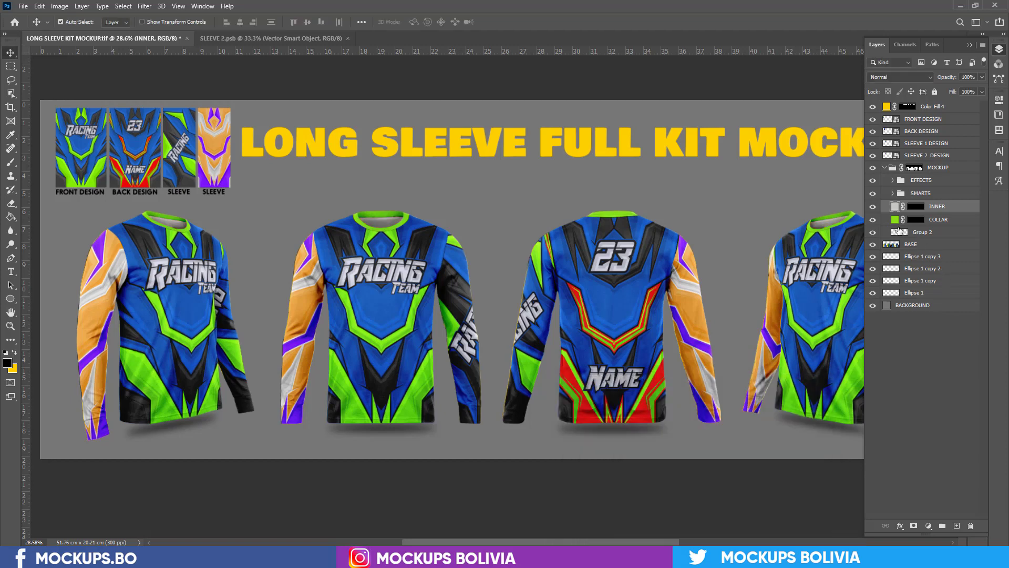
- Try the jersey's blue on the COLLAR fill layer, and set its colour to the artwork's bright green, RGB 131, 241, 22
left_click(895, 221)
double_click(895, 220)
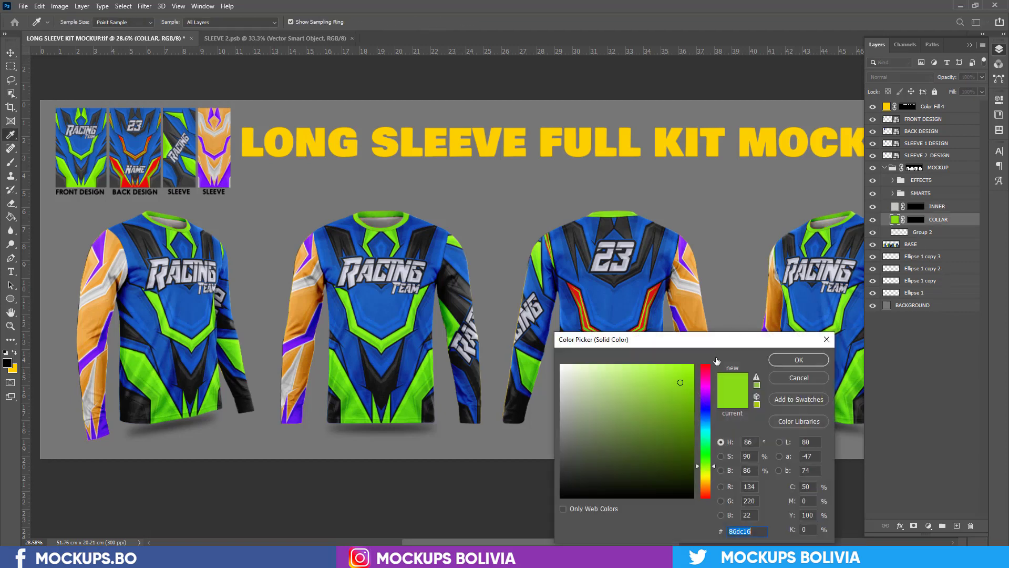
left_click_drag(693, 343, 621, 368)
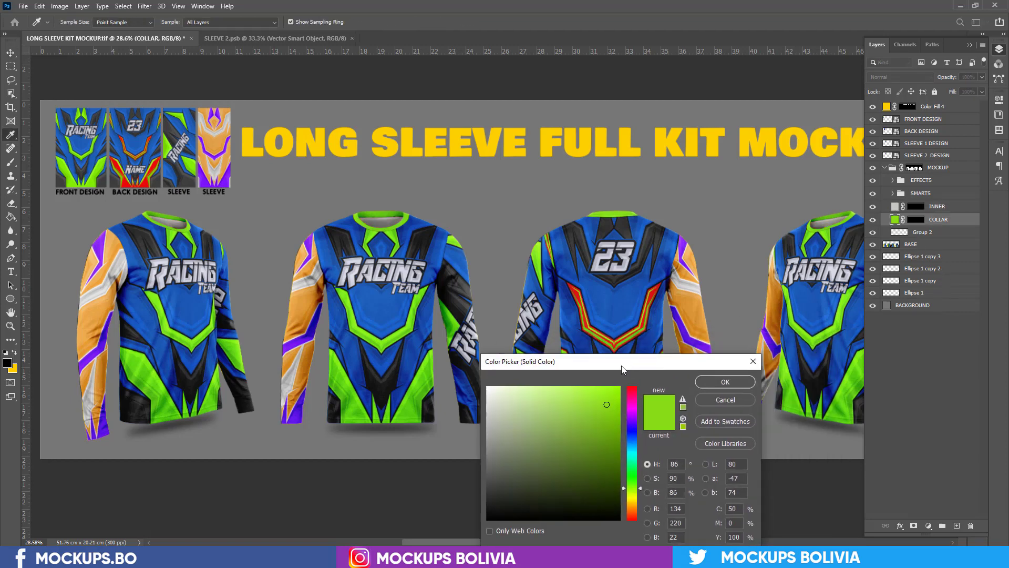
left_click(380, 306)
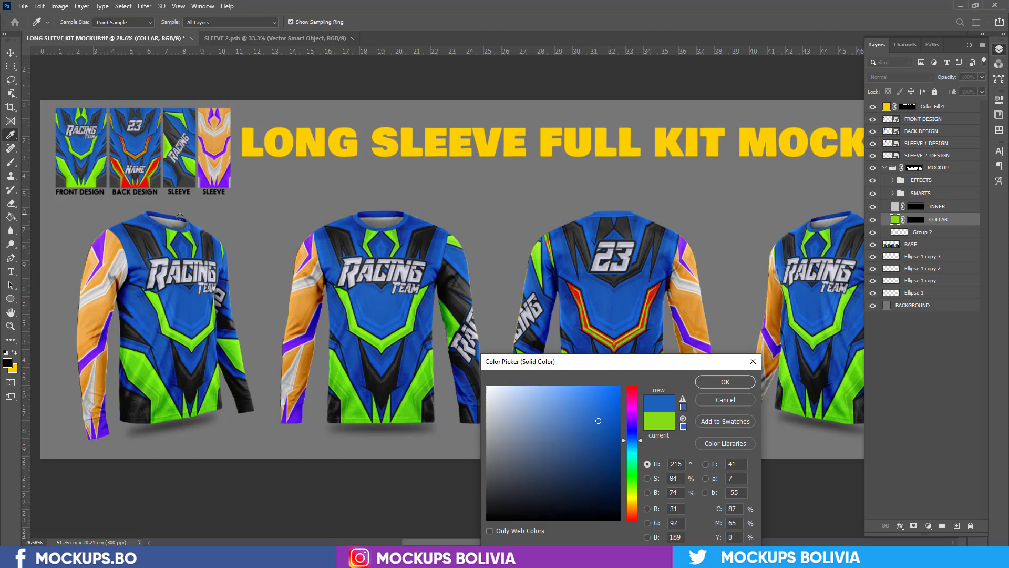
left_click(180, 338)
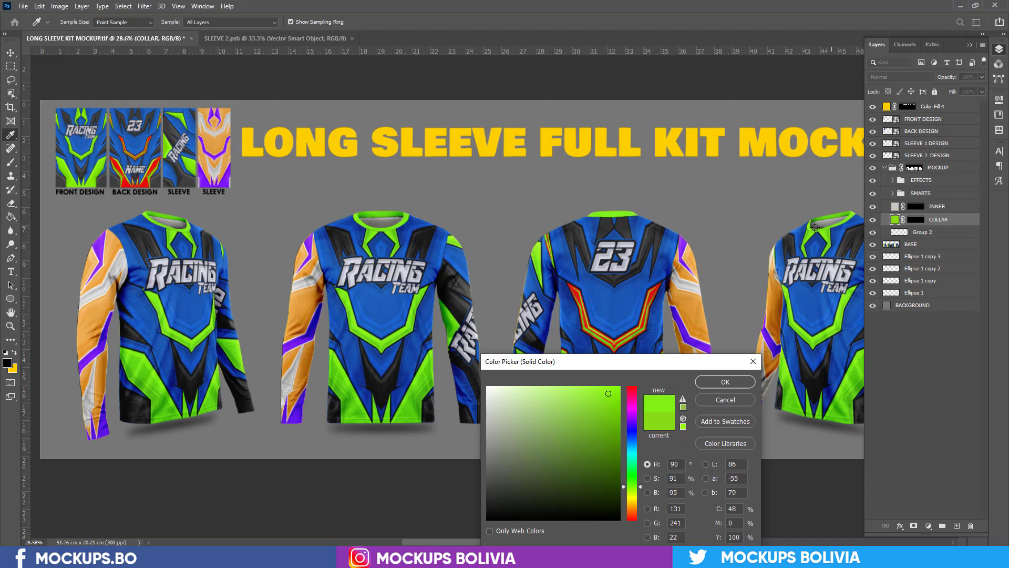
left_click(726, 382)
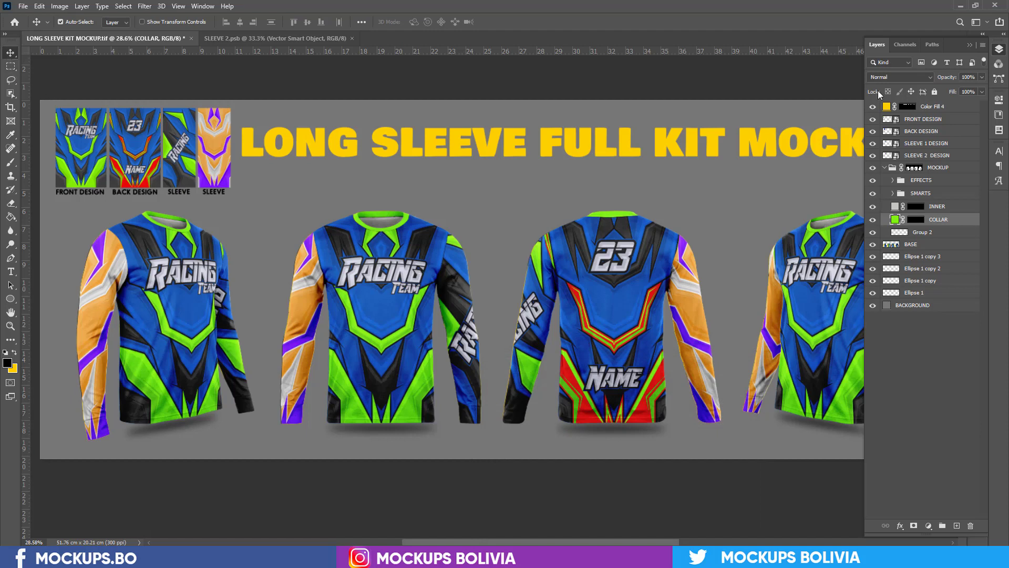
- Collapse the MOCKUP group, merge the four Ellipse 1 layers into one and rename the merged layer as SHADOWS
left_click(885, 167)
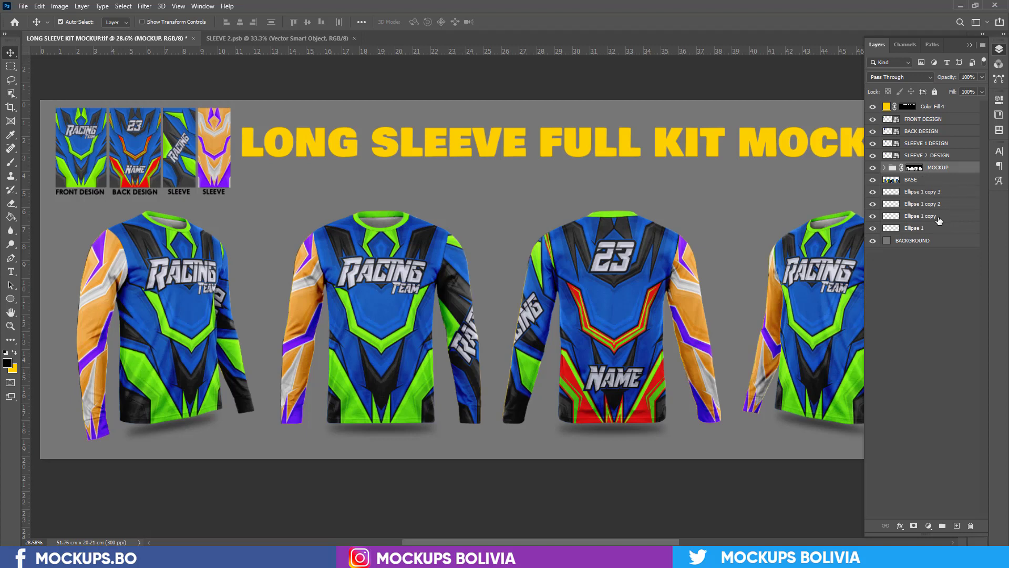
left_click(940, 197)
left_click(945, 231, "shift")
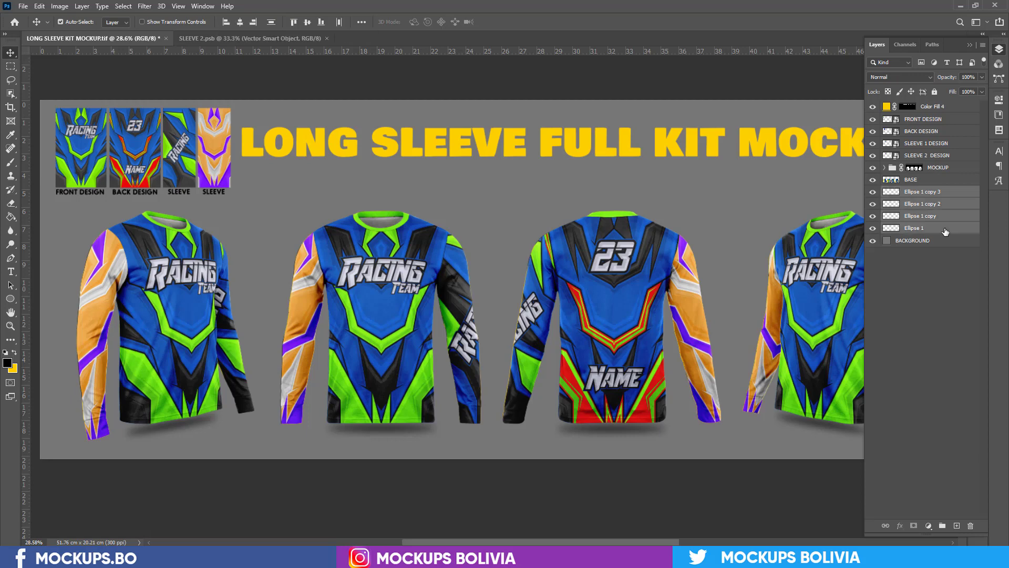
right_click(945, 231)
left_click(841, 413)
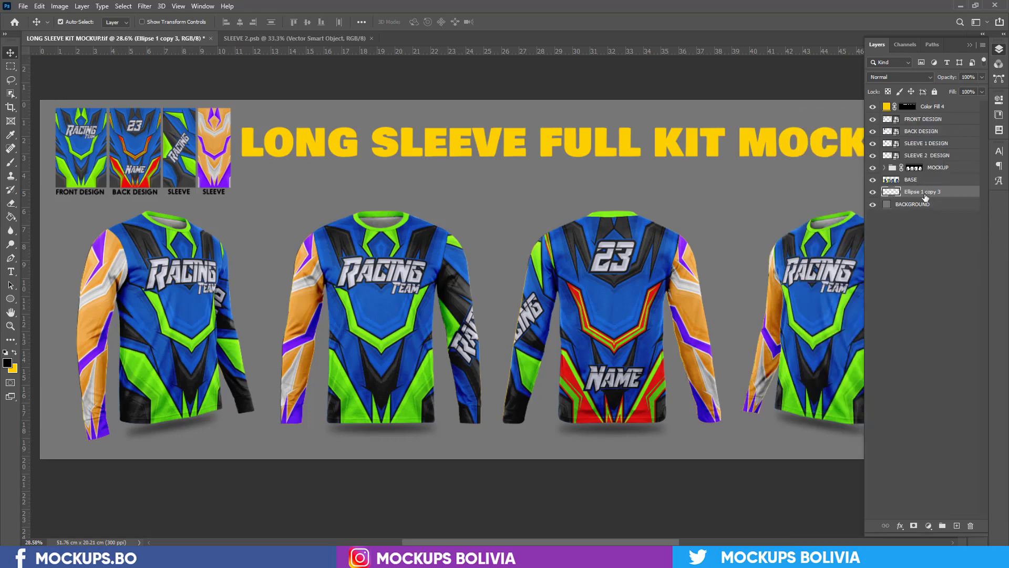
double_click(926, 193)
type("SHADOWS")
key("Return")
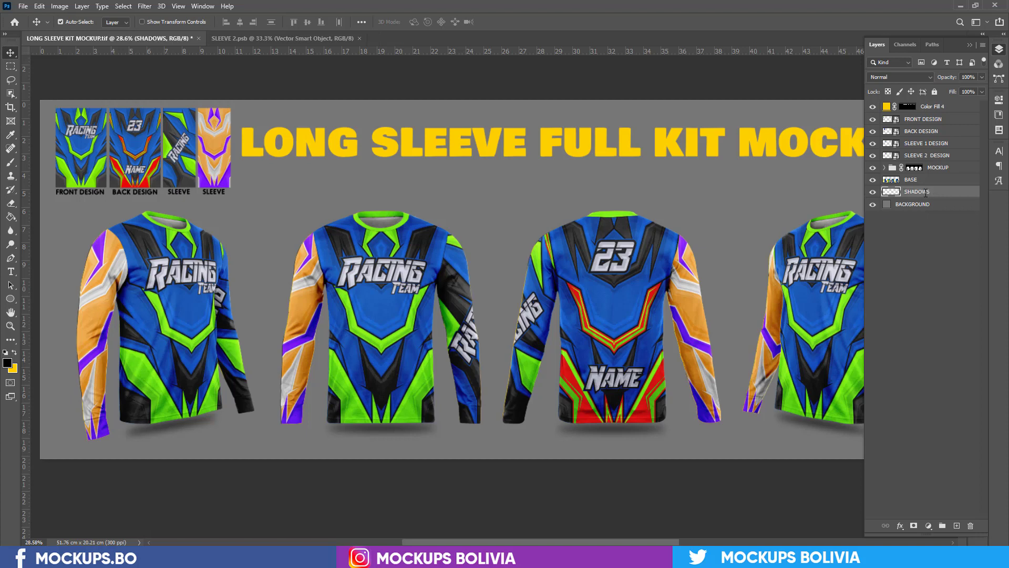
left_click(970, 46)
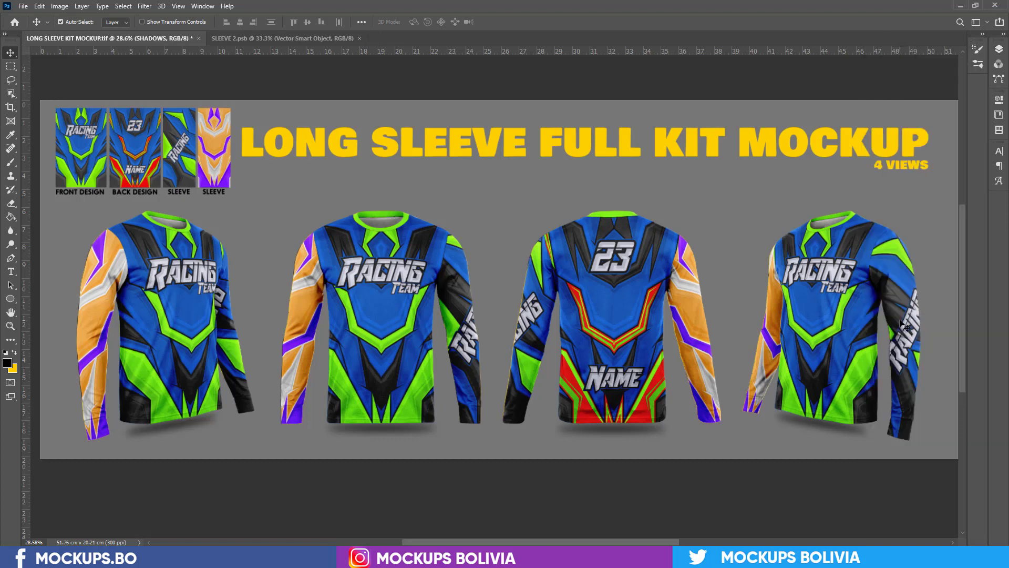